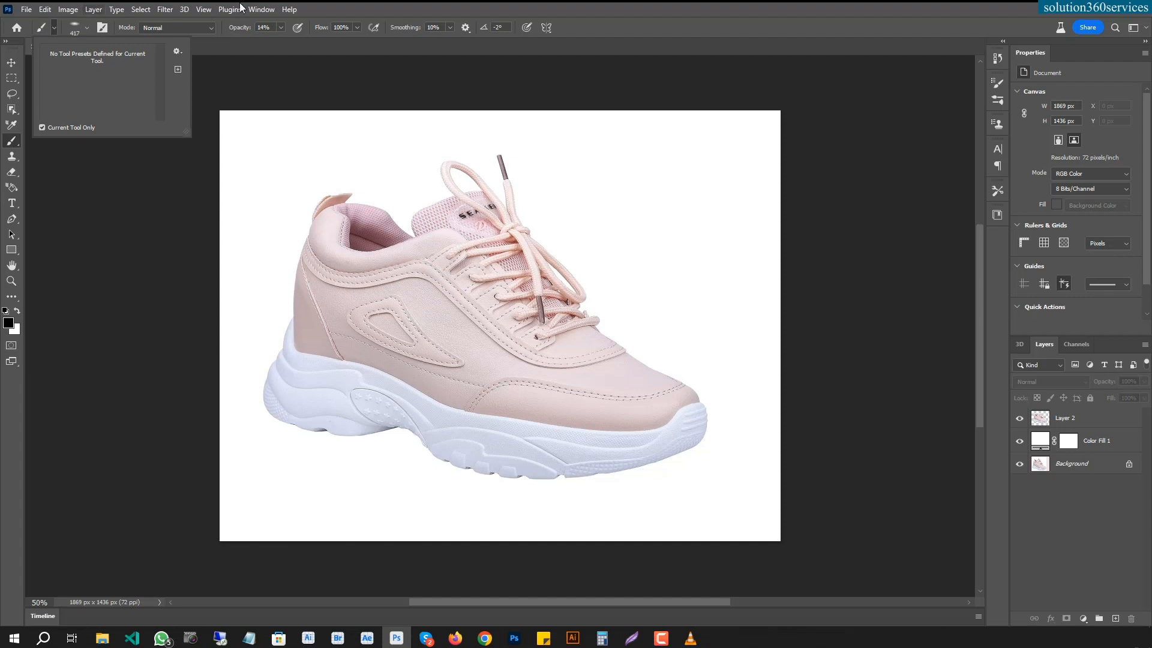
Set the brush opacity to 100% and add a new empty layer directly above the Color Fill 1 layer
left_click(280, 27)
left_click_drag(282, 42, 577, 43)
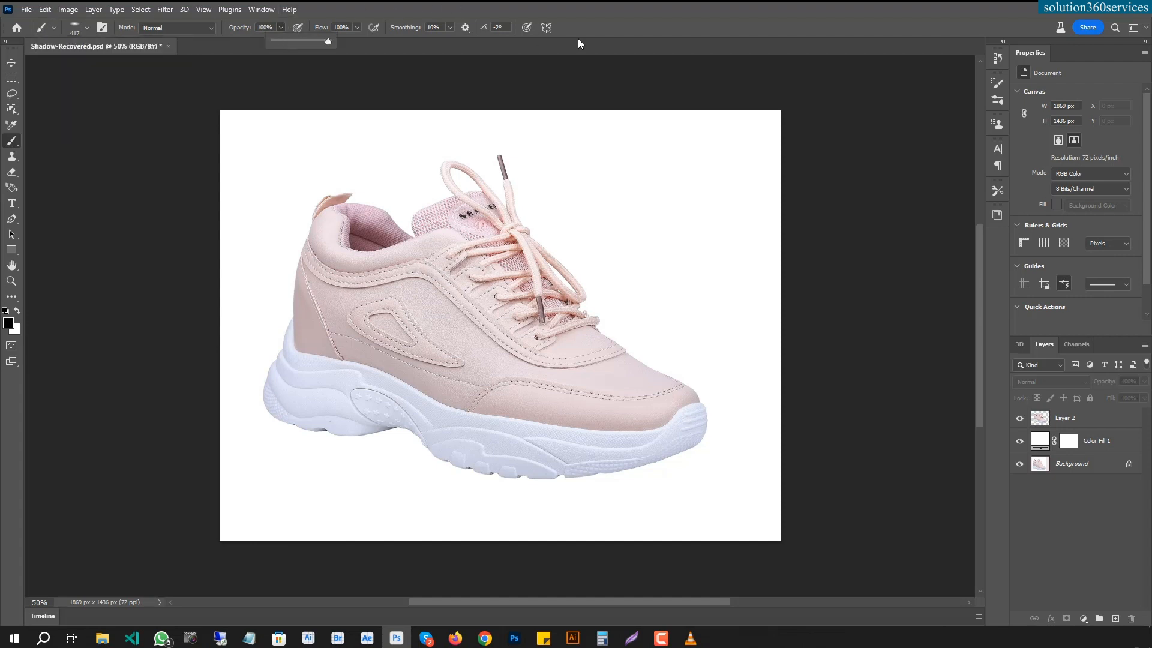
left_click(585, 3)
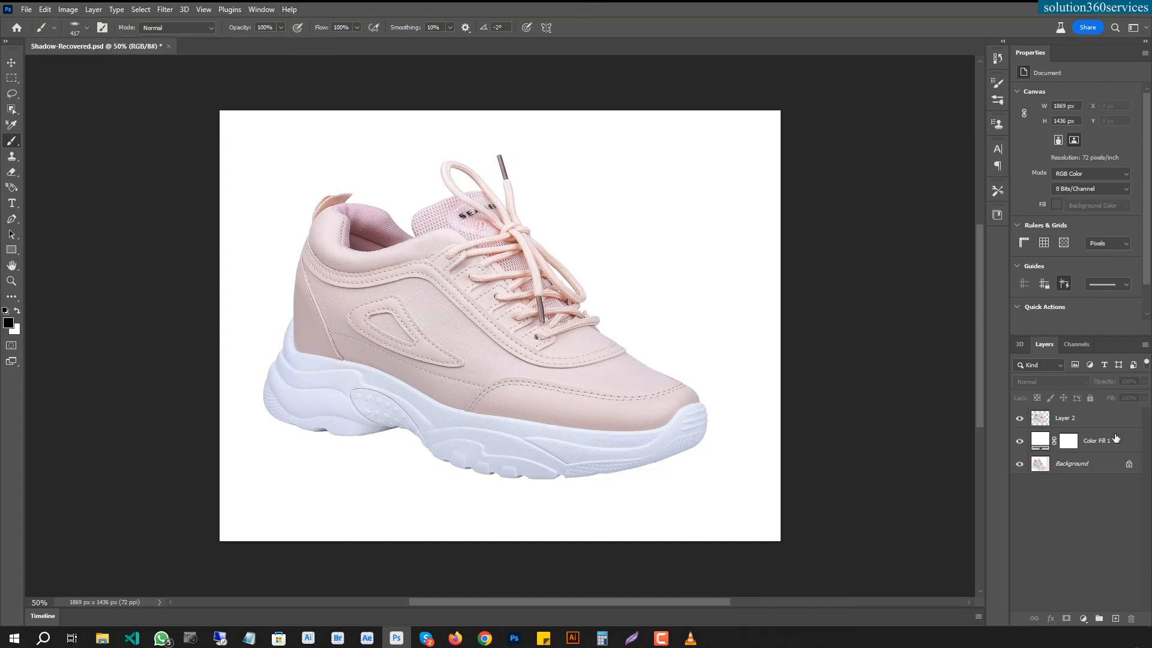
left_click(1113, 444)
left_click(1115, 619)
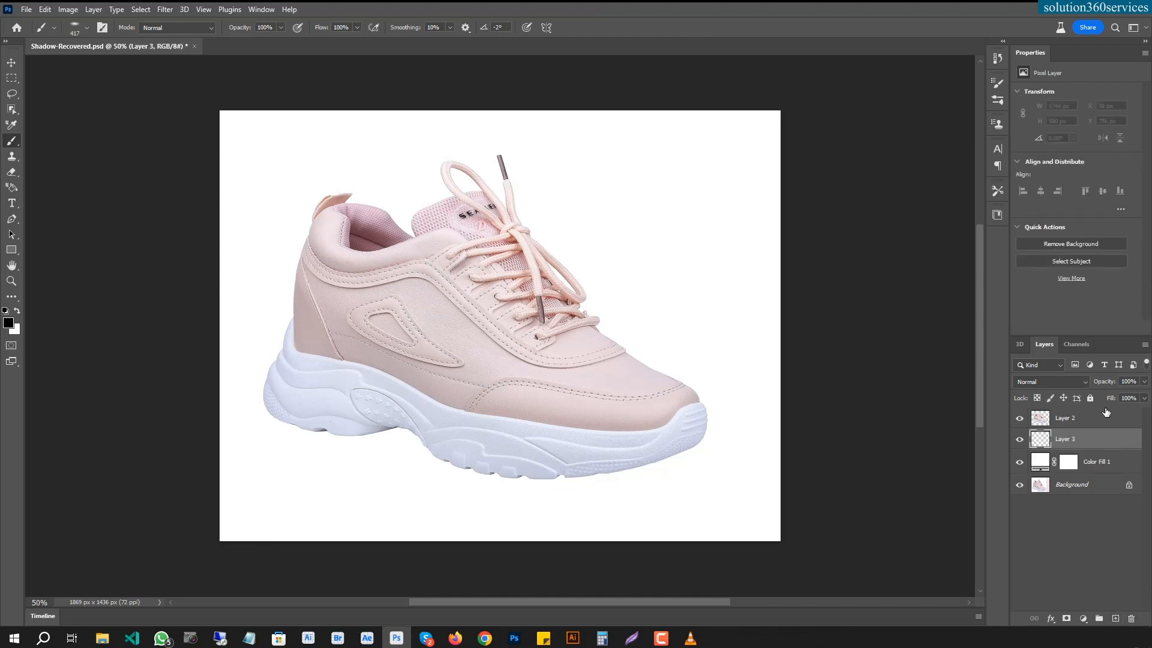
Tilt the flattened brush tip to 7° and set the brush size to 150 px
right_click(558, 333)
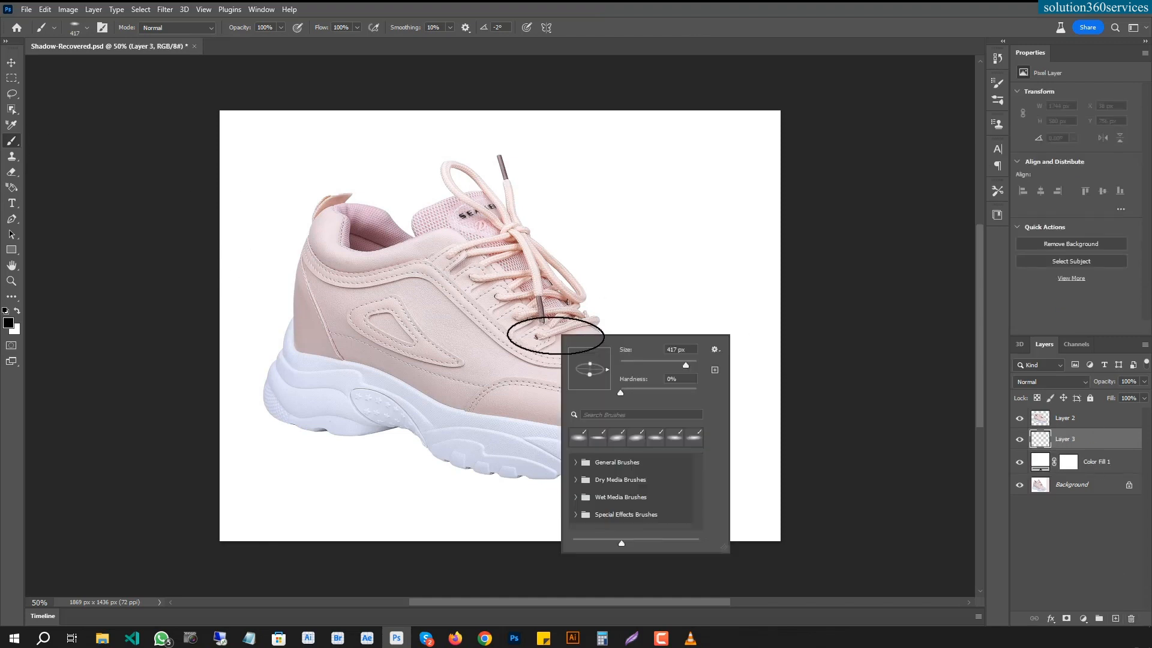
left_click_drag(608, 368, 609, 366)
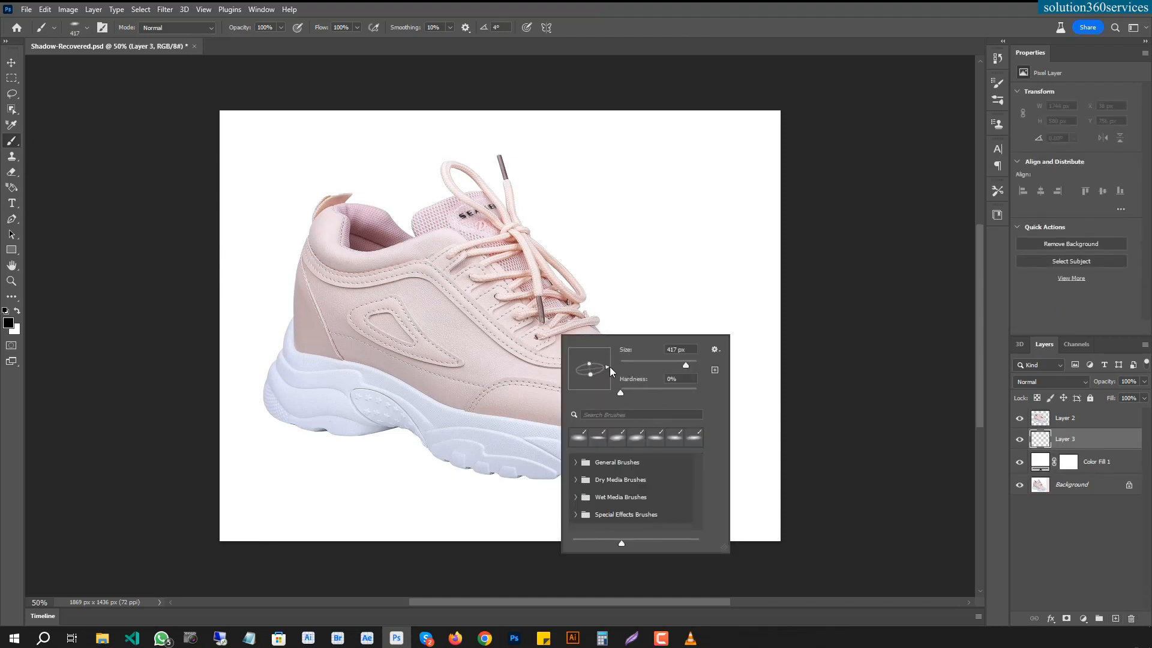
left_click(685, 360)
left_click(1103, 439)
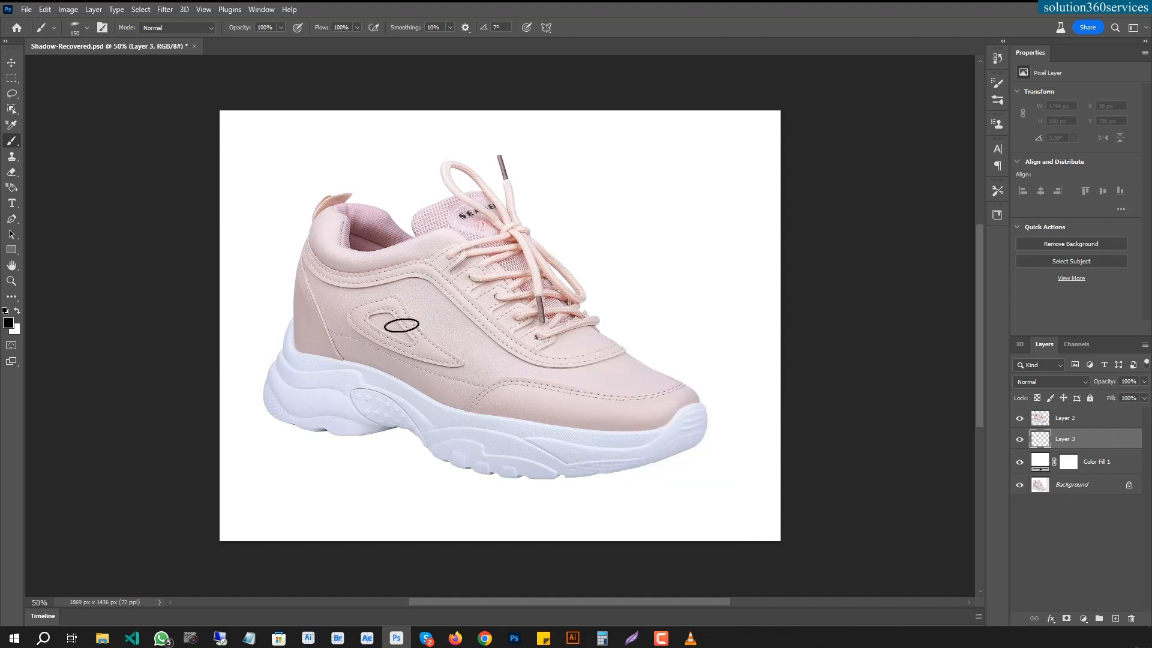
Paint a thin black contact shadow along the underside of the sole, from the middle to the toe and under the heel
mouse_move(450, 454)
left_mouse_down()
mouse_move(454, 452)
mouse_move(480, 456)
left_mouse_up()
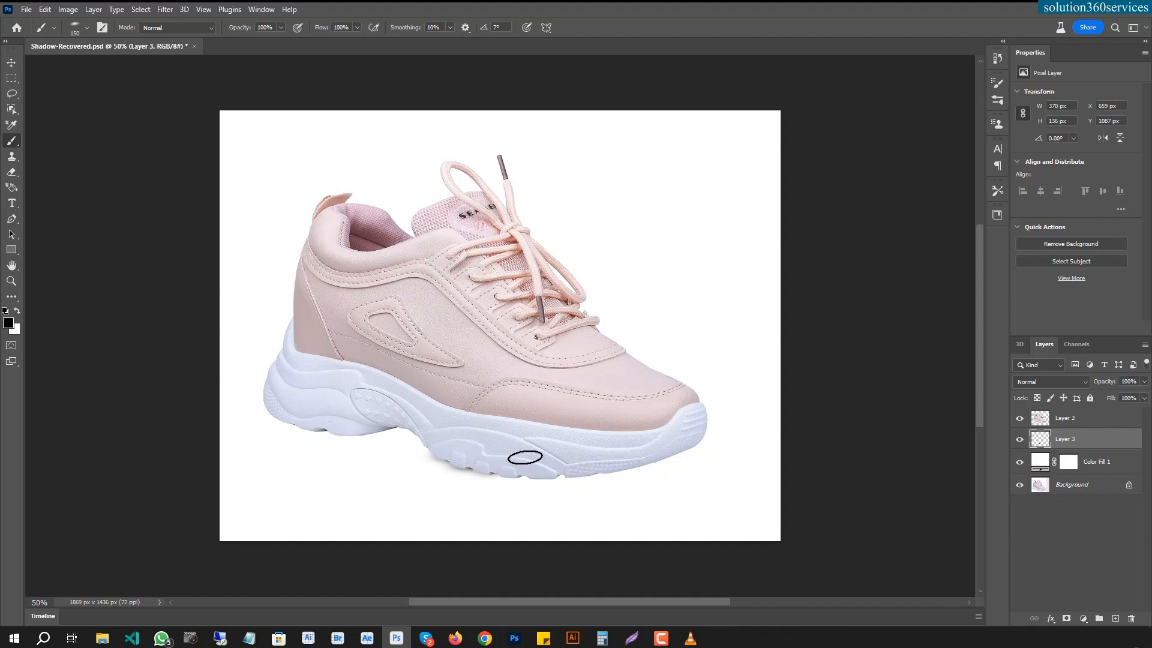
left_click_drag(517, 471, 601, 459)
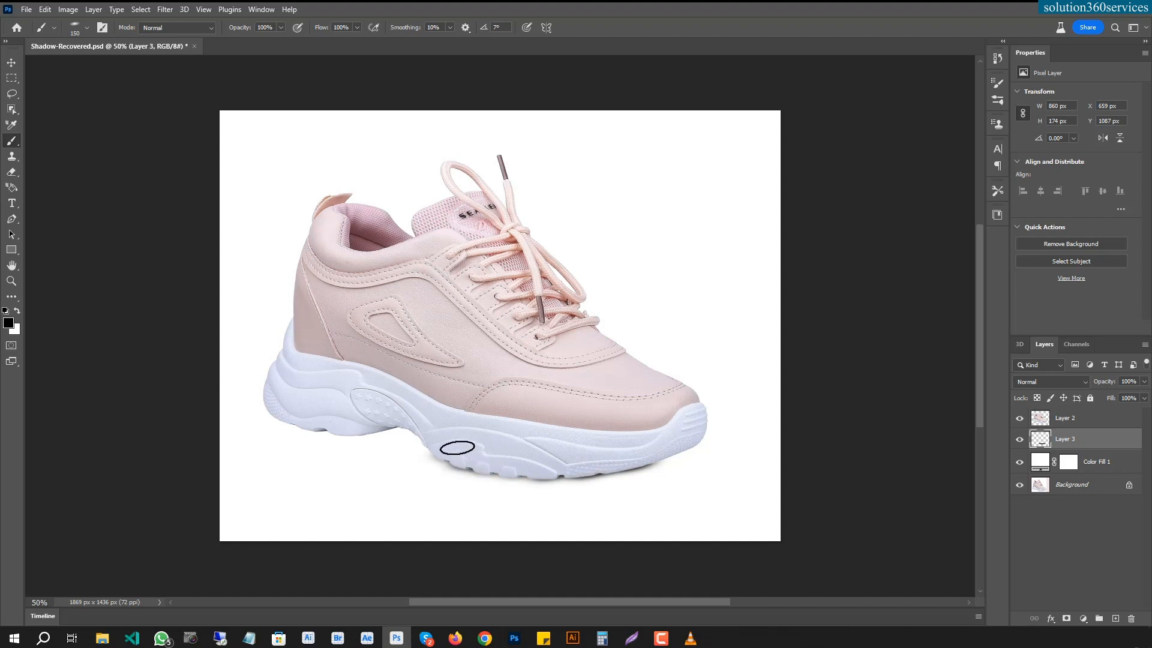
left_click_drag(379, 427, 392, 423)
mouse_move(394, 423)
left_mouse_down()
mouse_move(430, 419)
mouse_move(355, 430)
mouse_move(387, 412)
mouse_move(350, 432)
mouse_move(363, 427)
mouse_move(357, 406)
mouse_move(315, 426)
mouse_move(335, 390)
mouse_move(313, 411)
left_mouse_up()
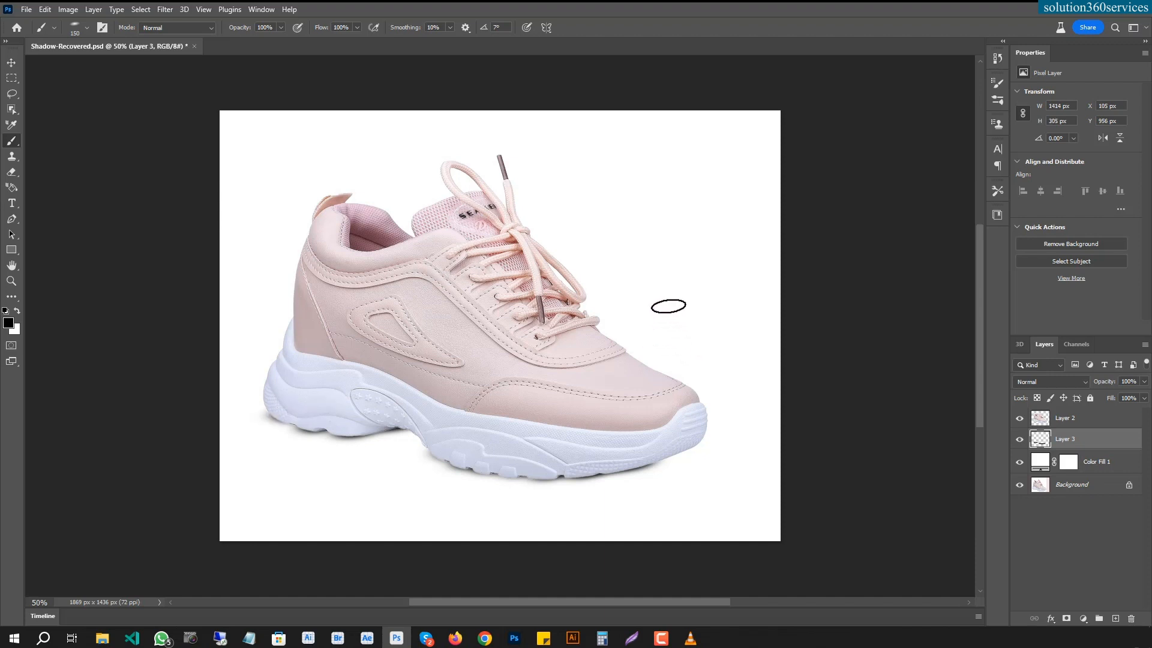
Extend a softer shadow beneath the heel and toe with a 354 px brush at 0° angle and 30% opacity
right_click(505, 307)
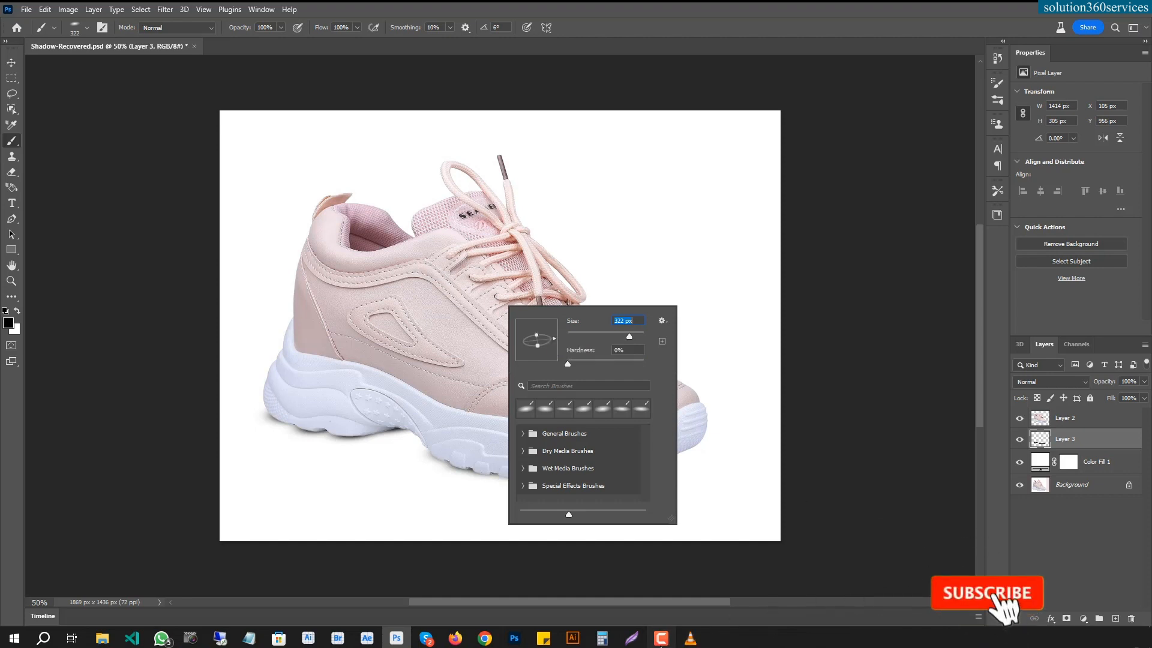
left_click(661, 645)
left_click(1099, 589)
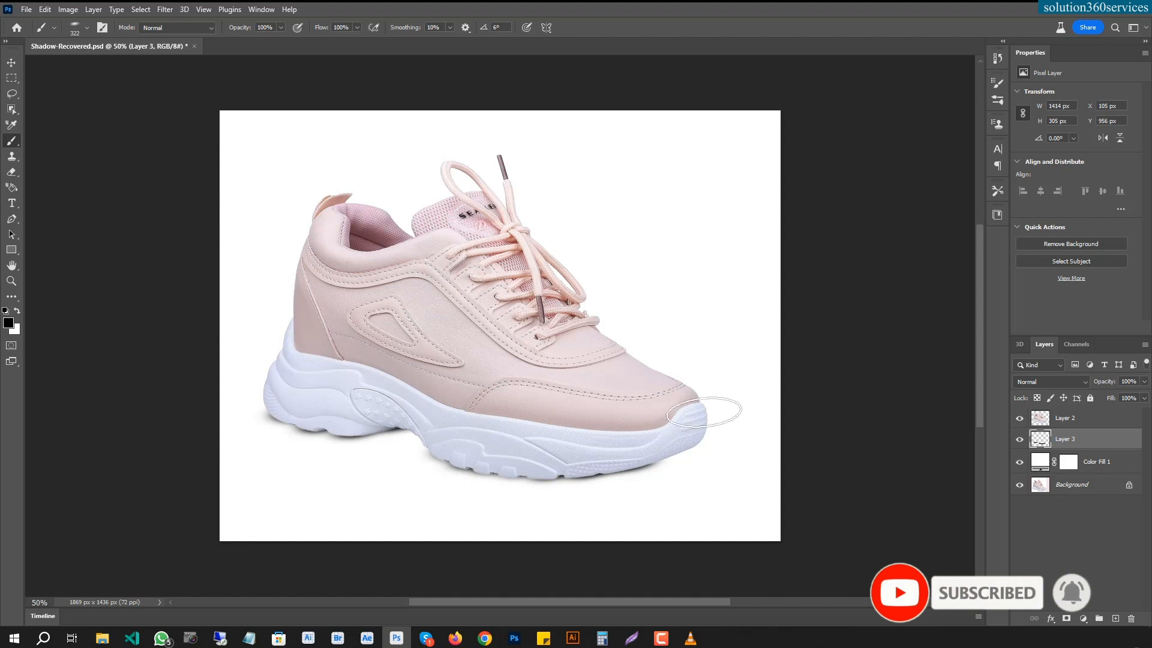
right_click(549, 372)
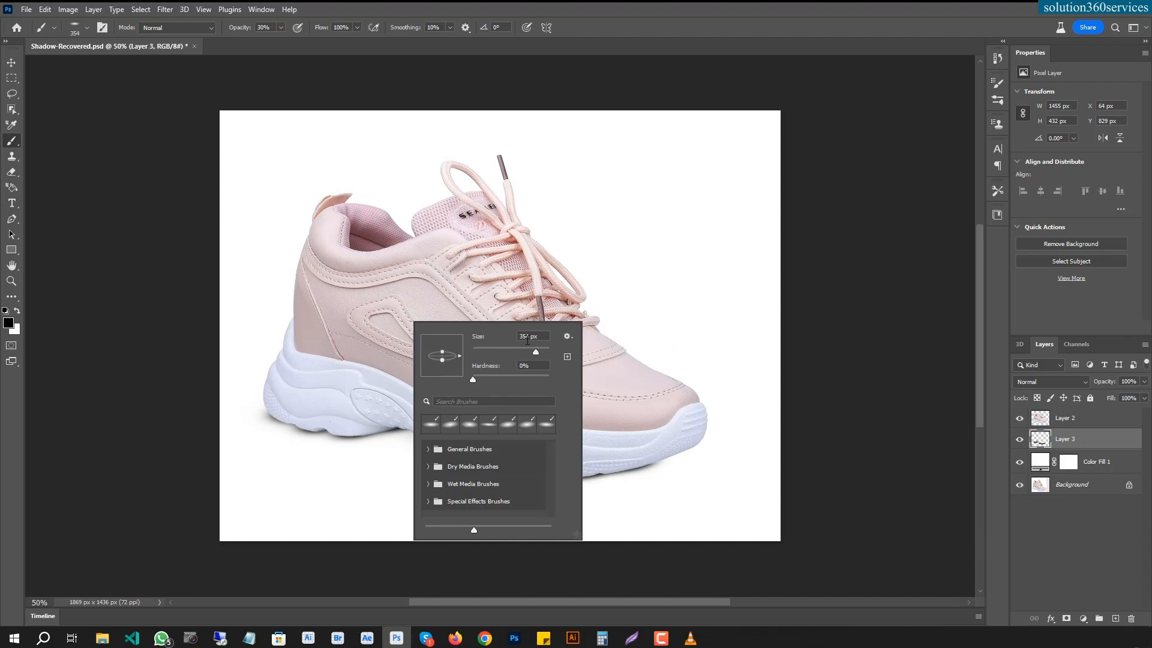
left_click(1082, 447)
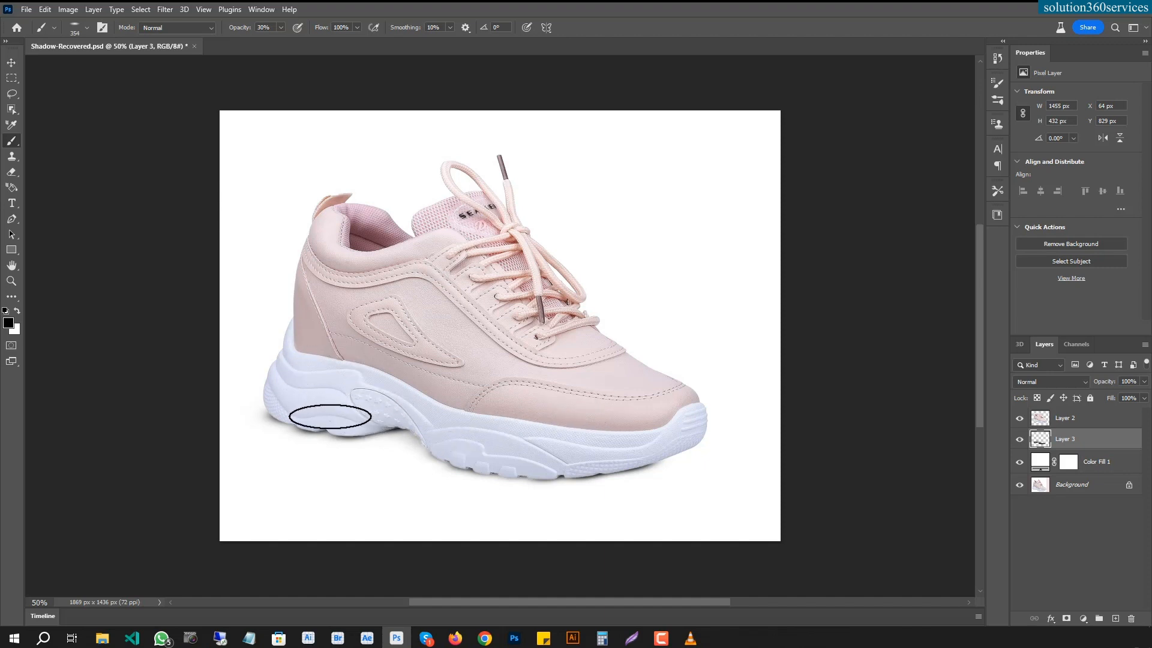
left_click(309, 407)
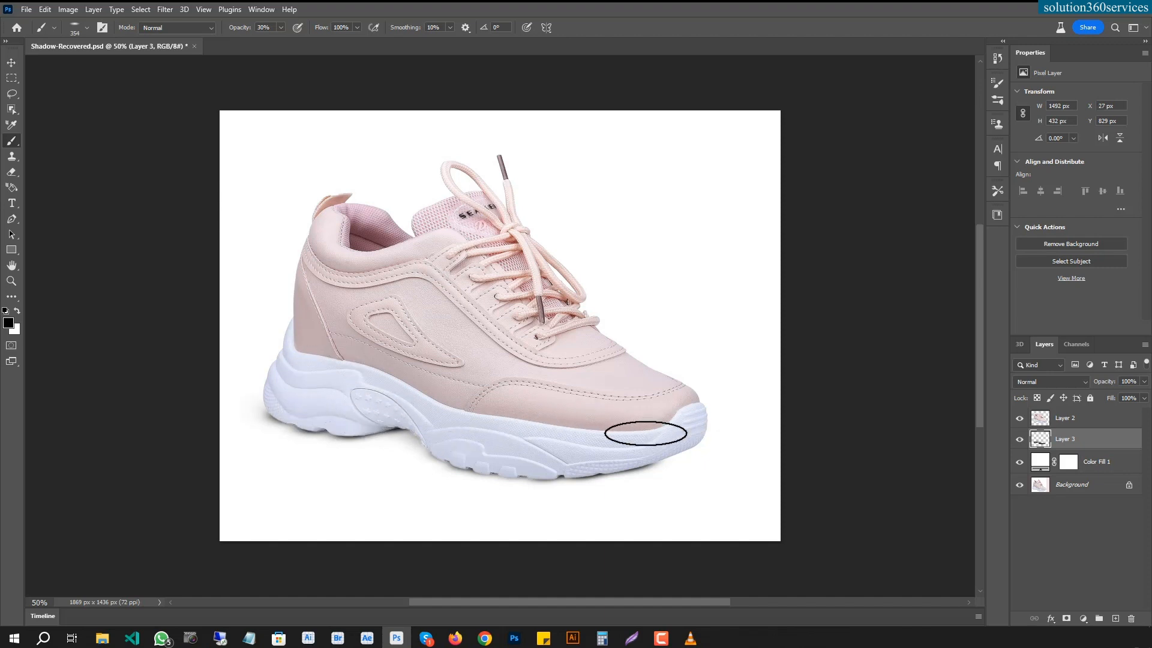
mouse_move(604, 470)
left_mouse_down()
mouse_move(646, 468)
mouse_move(606, 479)
mouse_move(474, 456)
left_mouse_up()
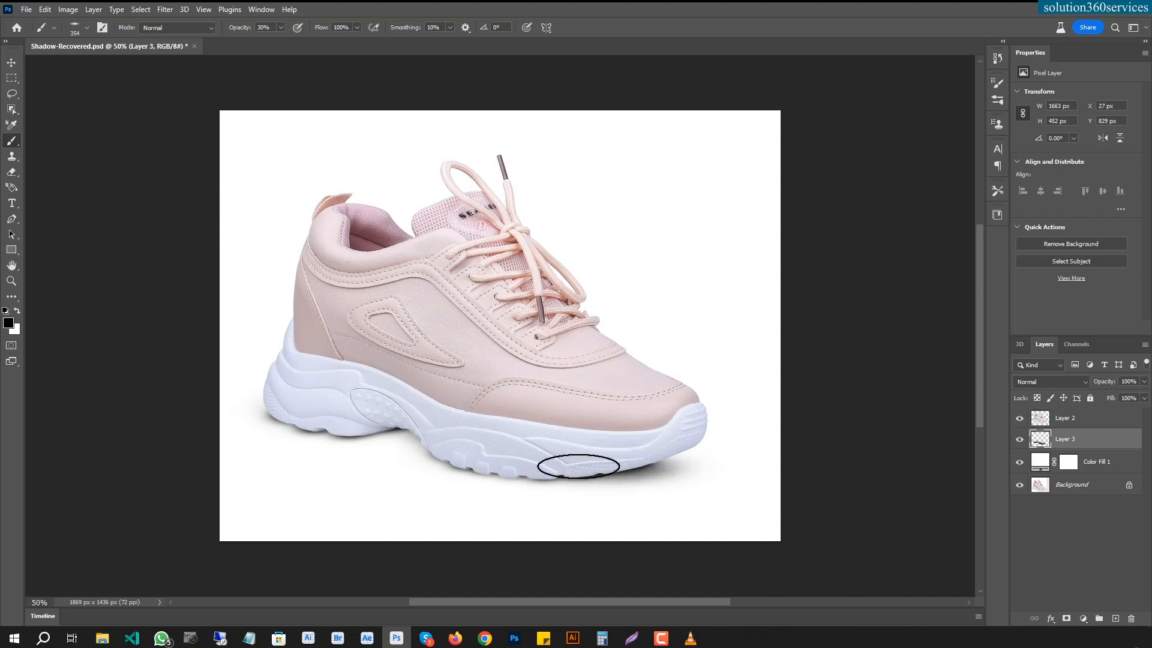
Build up a wider, fainter shadow under the toe and along the sole with a 369 px brush at 12% opacity
right_click(585, 391)
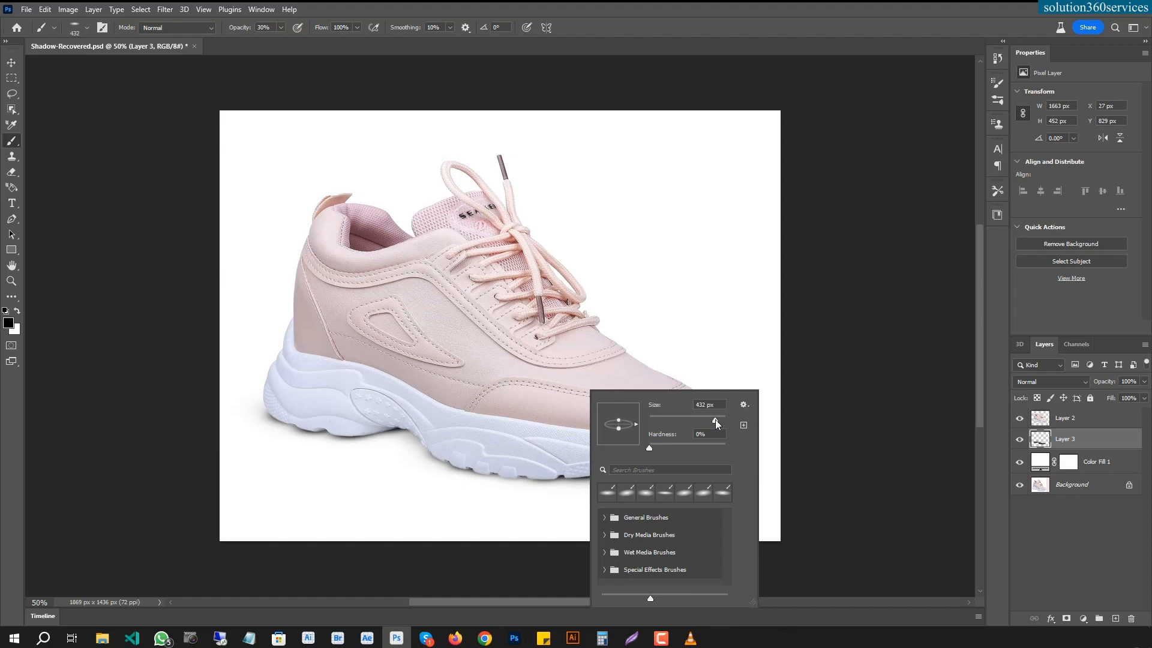
left_click_drag(714, 419, 713, 420)
left_click(268, 27)
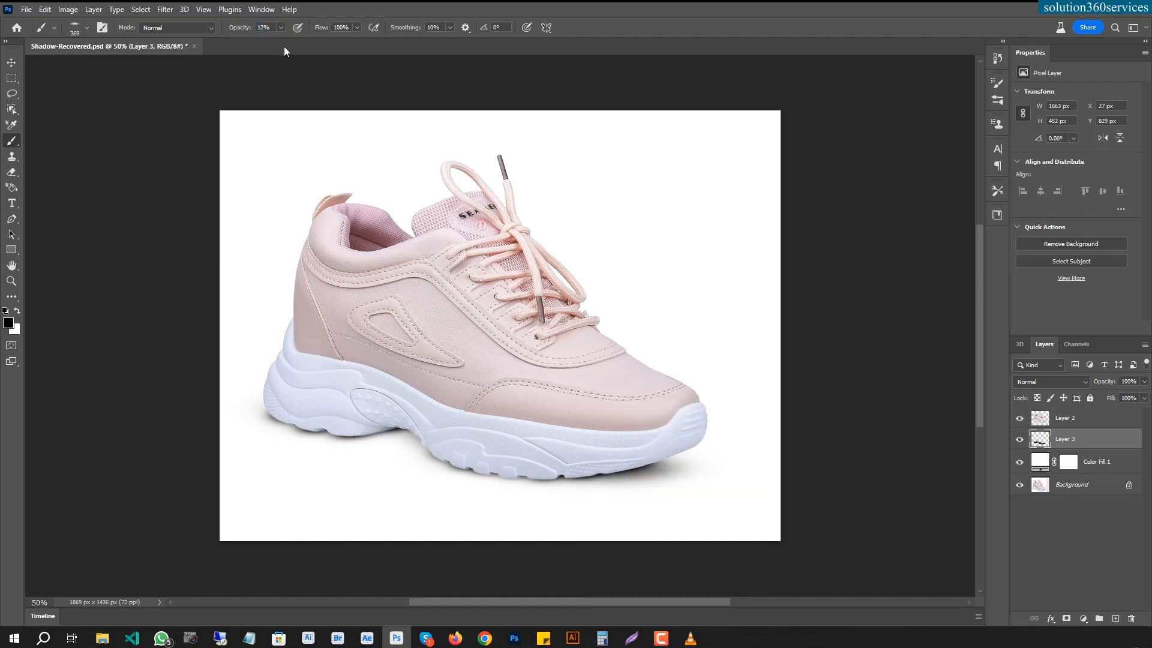
mouse_move(432, 421)
left_mouse_down()
mouse_move(504, 387)
mouse_move(334, 430)
mouse_move(489, 421)
left_mouse_up()
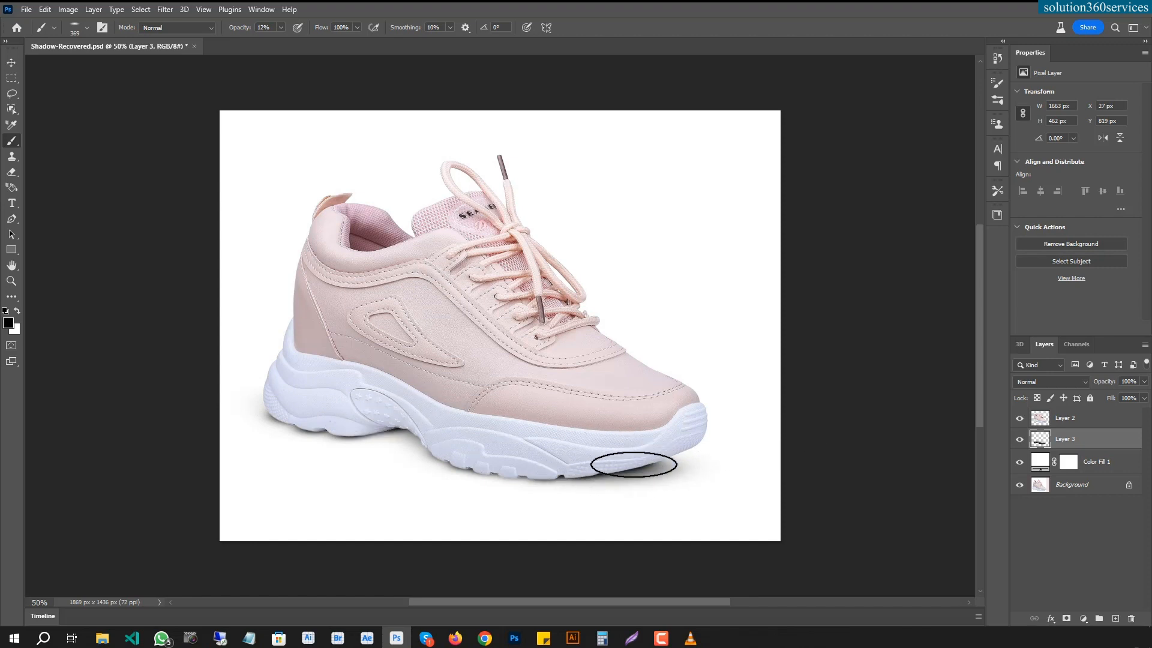
left_click(654, 473)
mouse_move(660, 474)
left_mouse_down()
mouse_move(489, 458)
mouse_move(604, 468)
mouse_move(466, 444)
mouse_move(667, 474)
mouse_move(546, 473)
mouse_move(484, 453)
mouse_move(666, 476)
mouse_move(406, 442)
mouse_move(548, 468)
mouse_move(457, 438)
mouse_move(435, 408)
mouse_move(406, 417)
mouse_move(404, 401)
mouse_move(398, 414)
mouse_move(325, 412)
left_mouse_up()
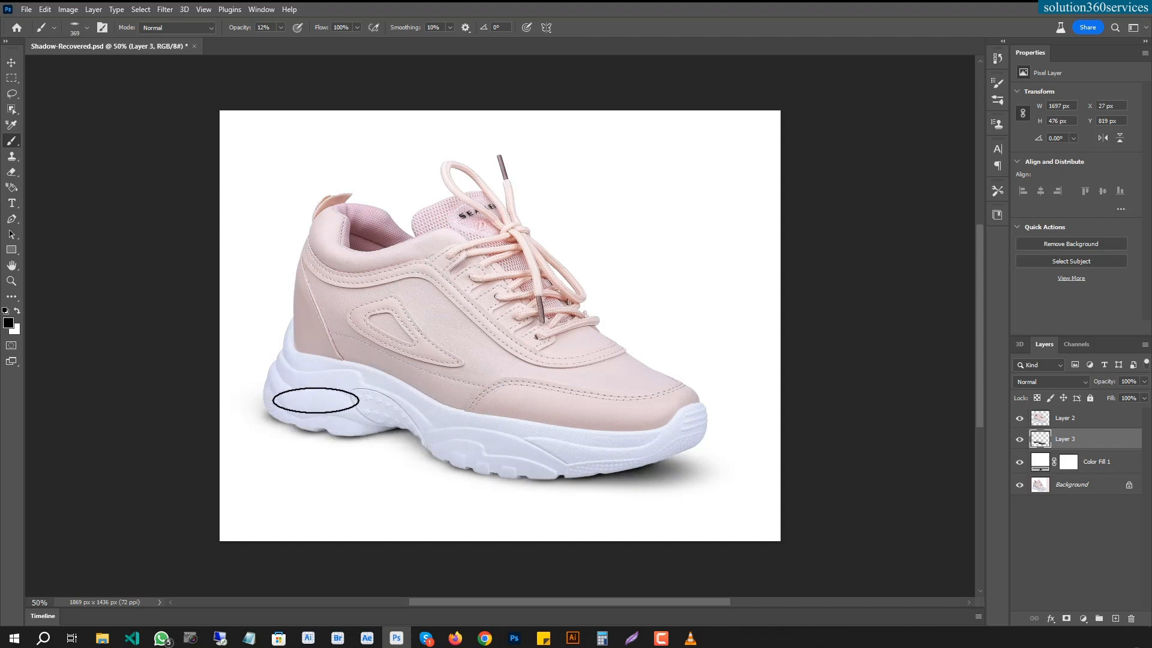
left_click(631, 352)
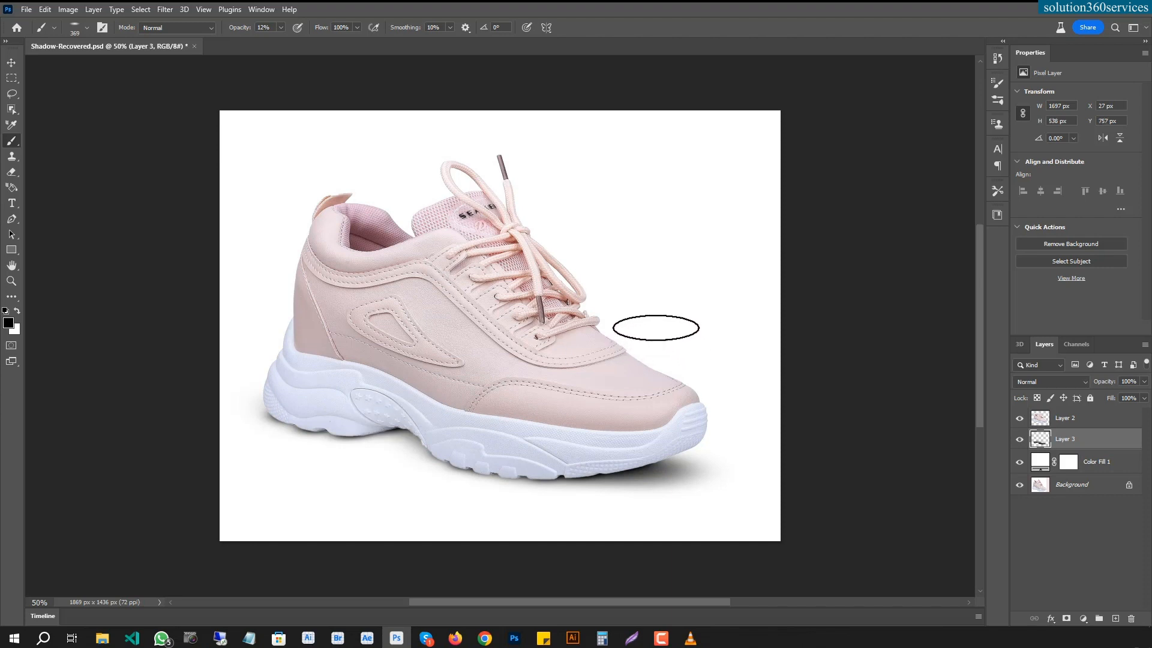
left_click(623, 484)
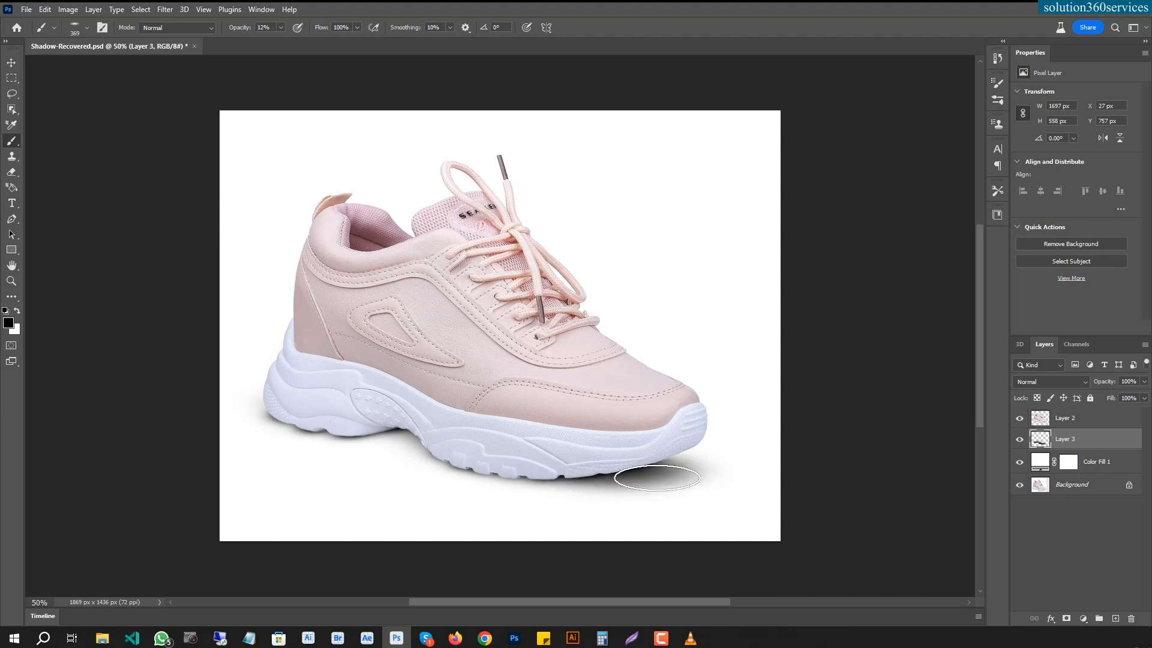
Spread the shadow's outer edge beneath the toe using a 432 px brush at 10% opacity
right_click(607, 394)
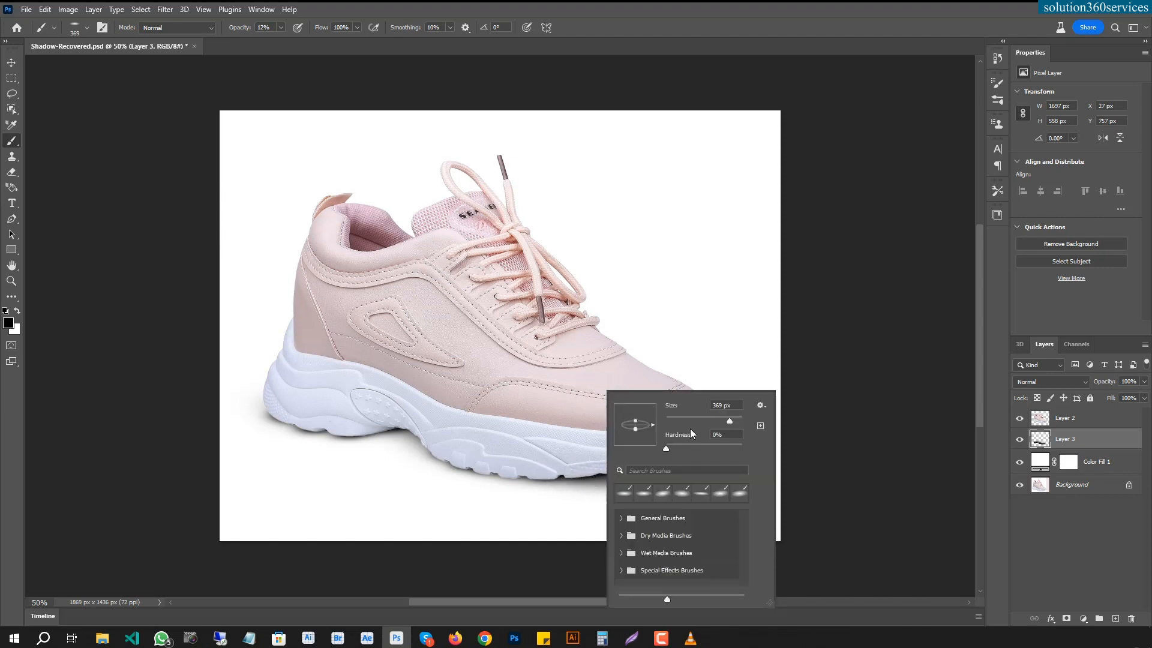
left_click_drag(732, 422, 735, 421)
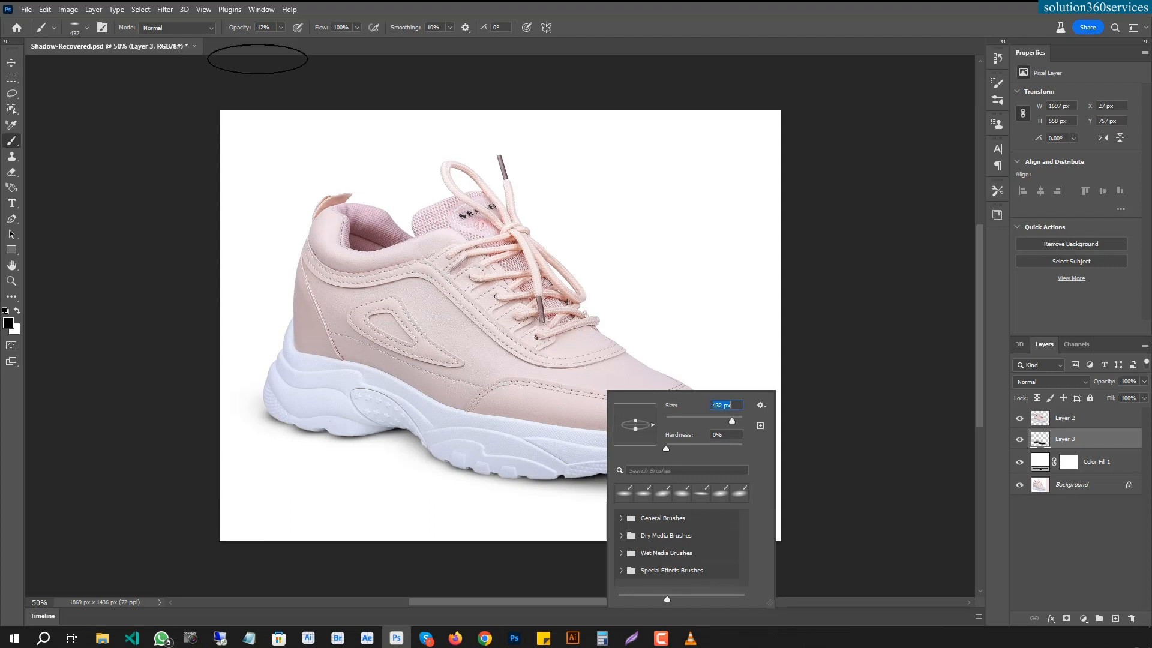
left_click(270, 27)
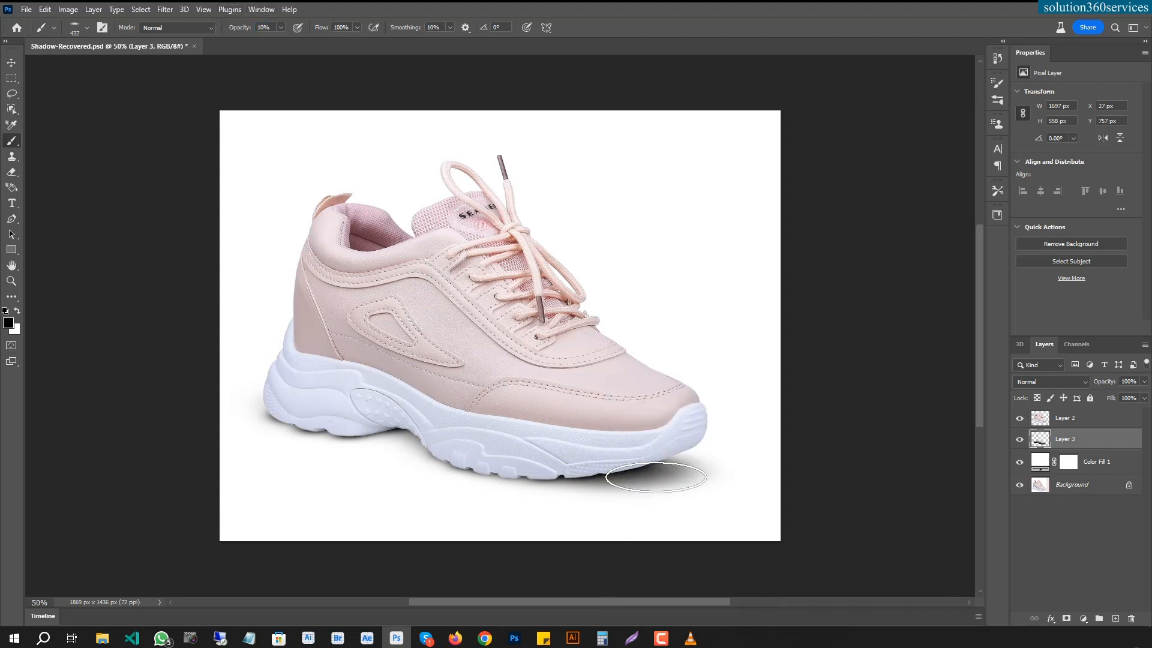
left_click(658, 477)
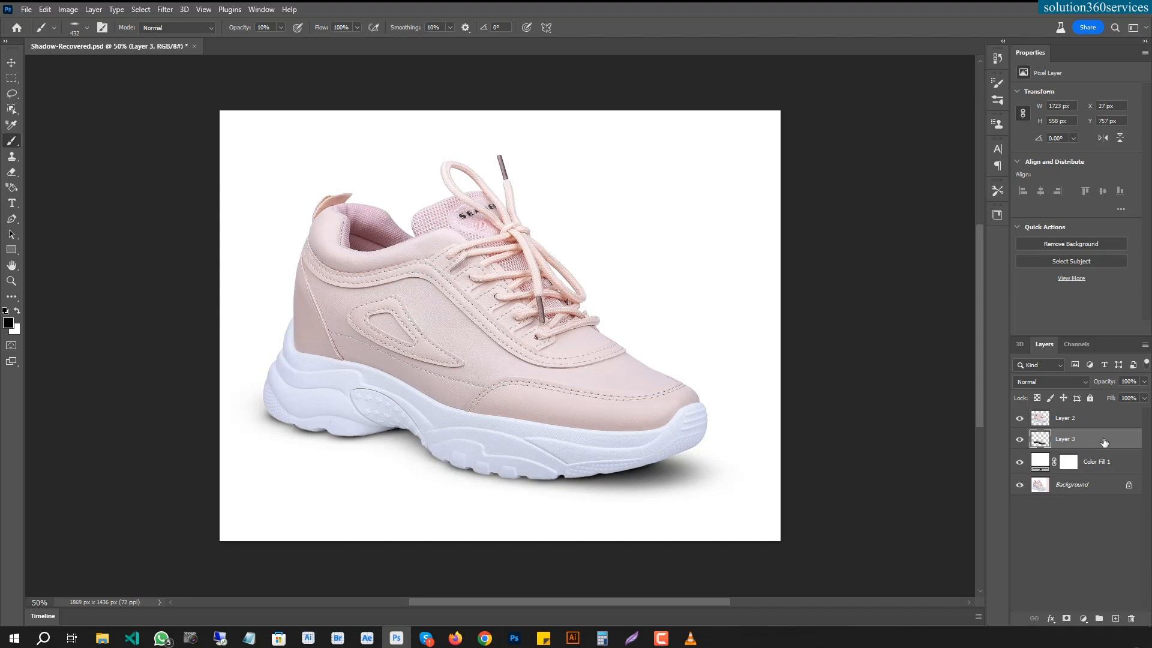
Duplicate the painted shadow layer and apply a Gaussian Blur with a radius of about 61 pixels to the copy
key("ctrl+j")
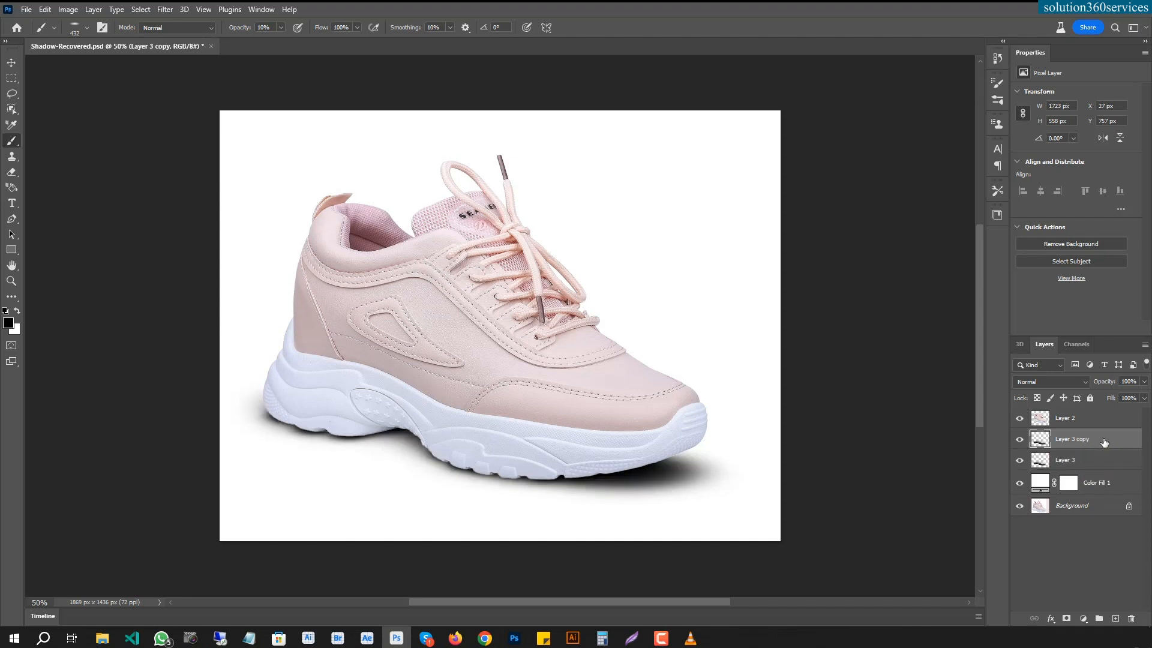
left_click(170, 11)
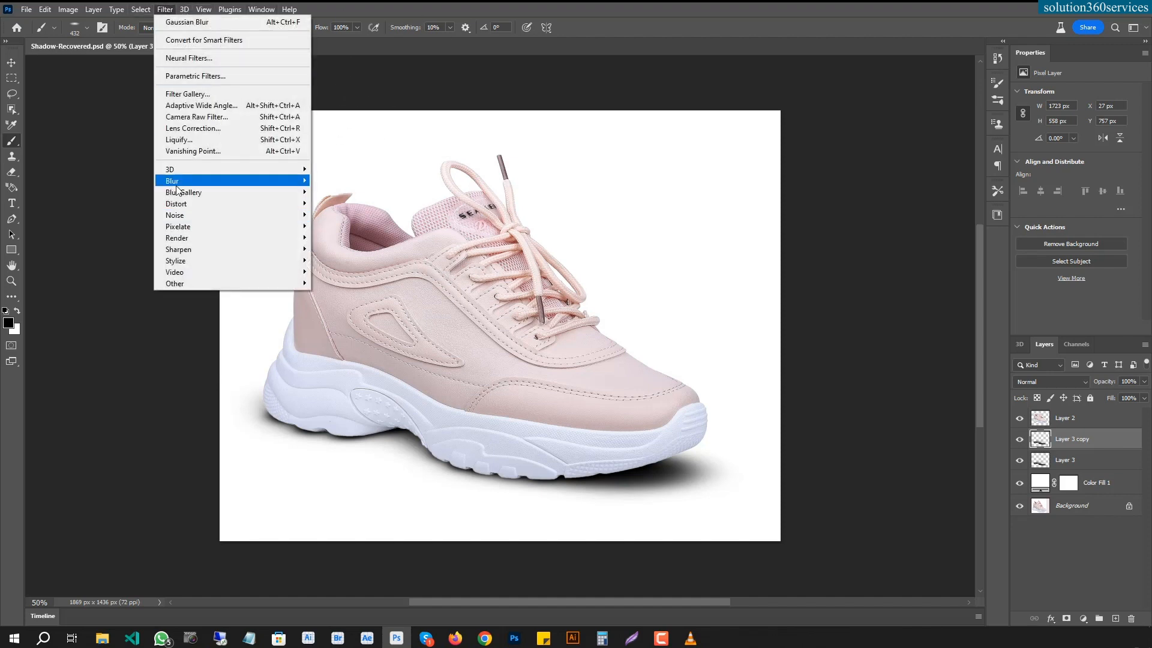
mouse_move(304, 183)
left_click(344, 226)
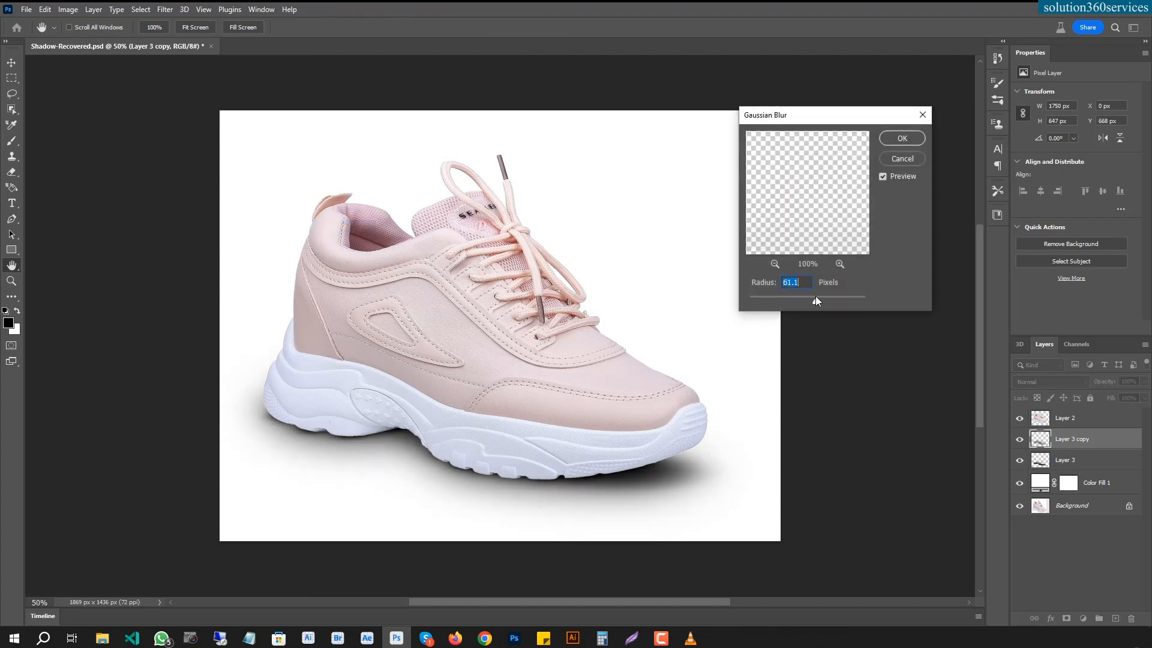
left_click(912, 143)
key("b")
Reduce the blurred shadow copy's layer opacity to 20%, comparing the image with the copy hidden and shown
left_click(1142, 382)
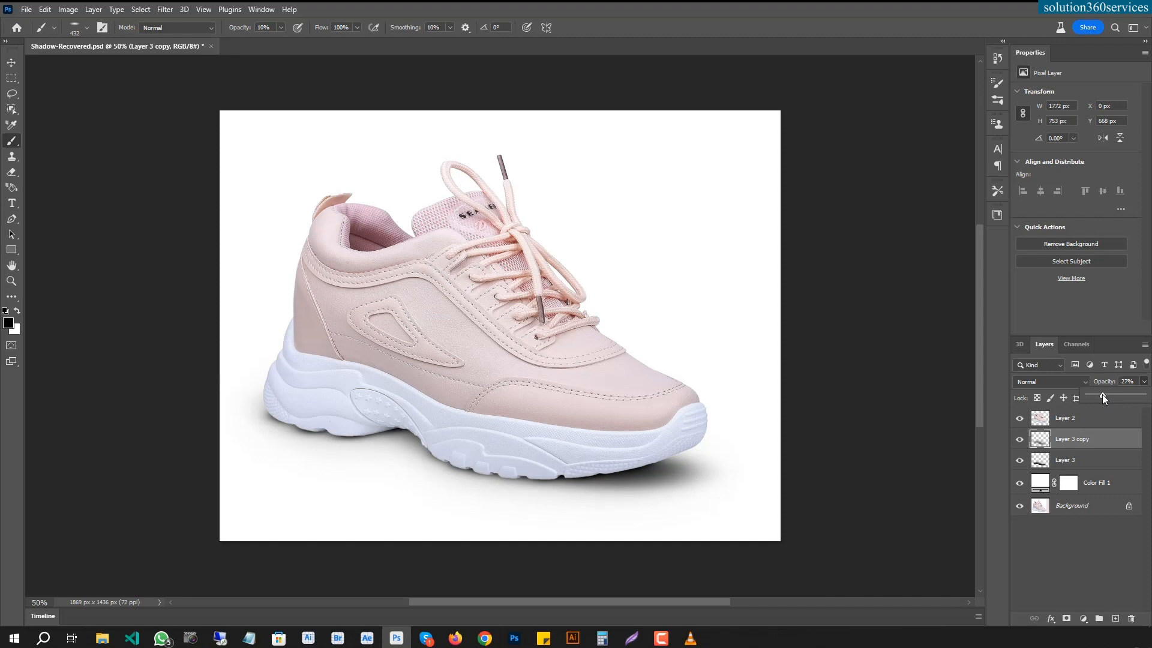
left_click(1018, 440)
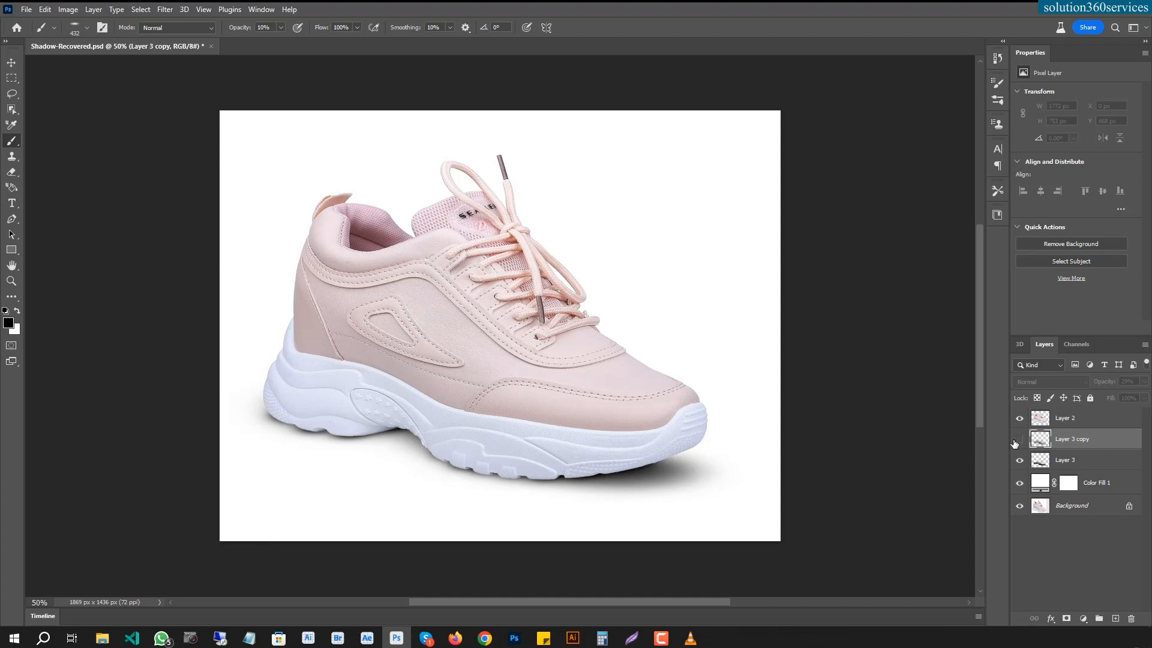
left_click(1018, 440)
left_click(1144, 382)
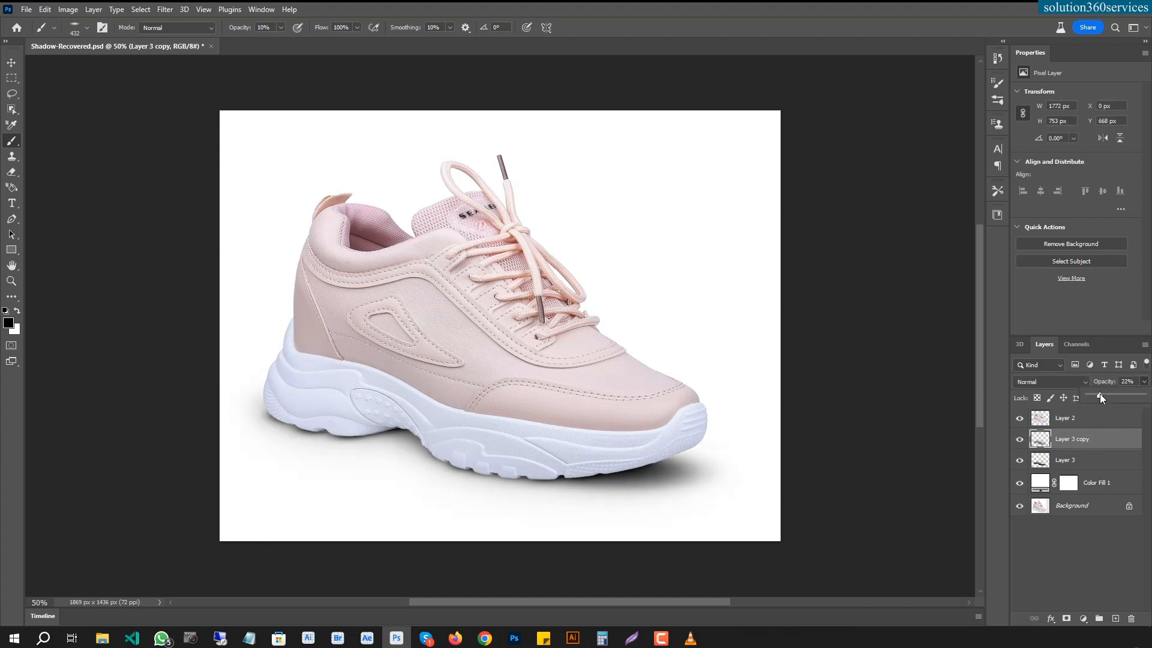
left_click_drag(1100, 393, 1099, 393)
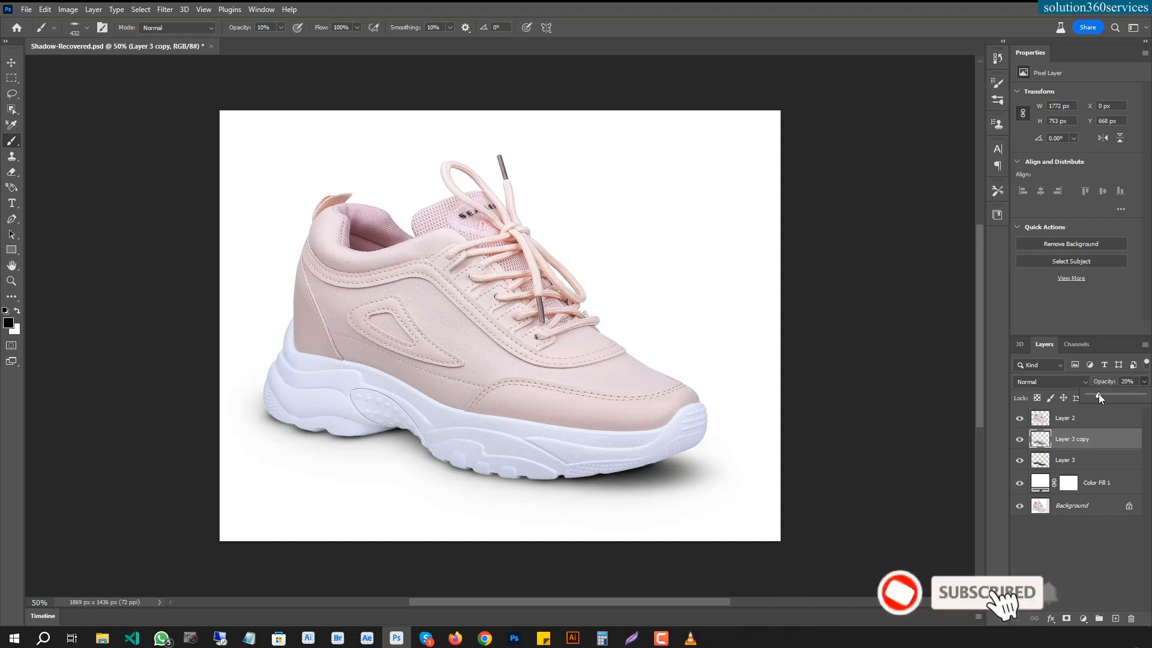
Add a layer mask to the original shadow layer, Layer 3, and enlarge the brush to 500 px
left_click(1110, 466)
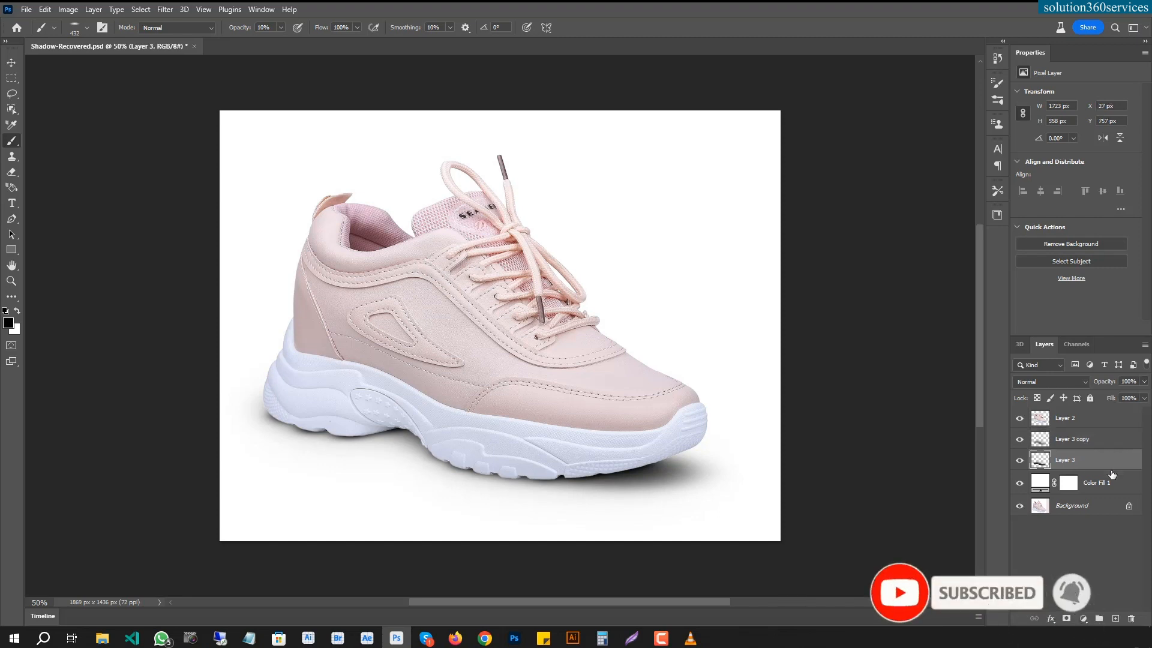
left_click(1067, 620)
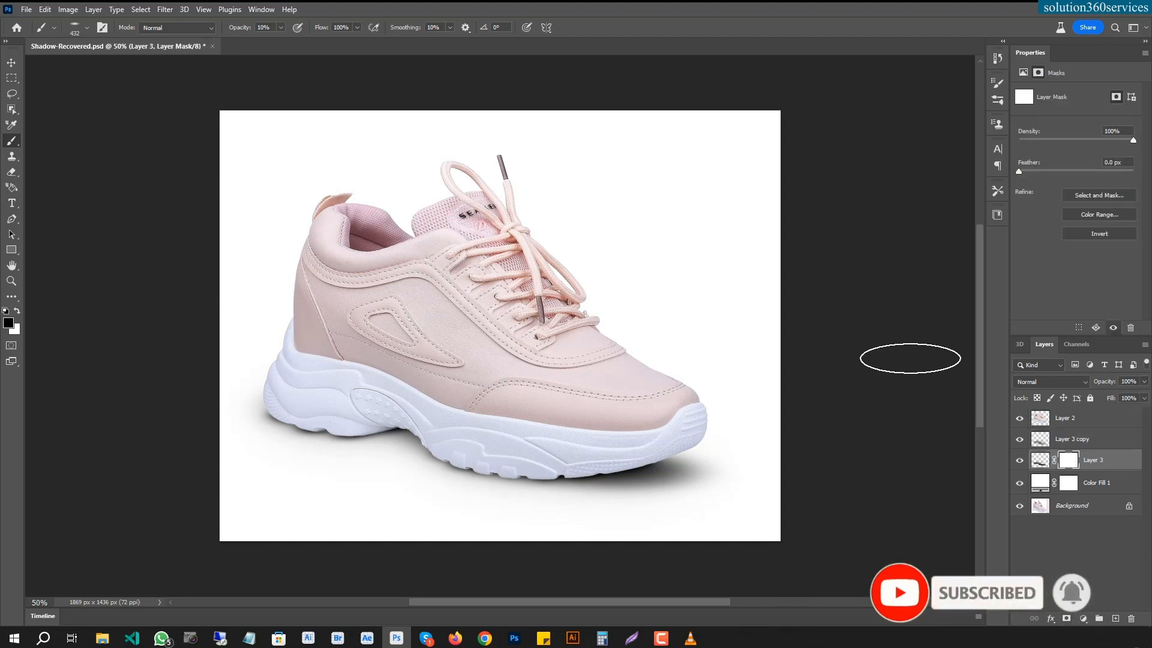
key("bracketright")
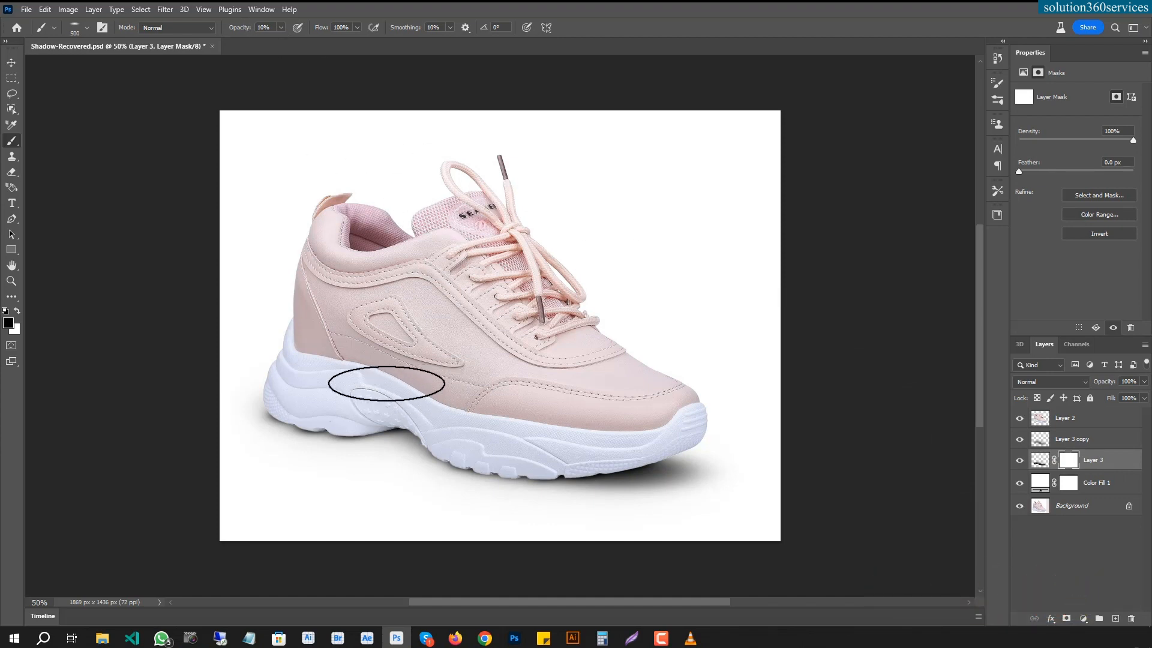
Make the brush tip rounder and reduce its size to 200 px
right_click(454, 259)
left_click_drag(487, 298, 487, 305)
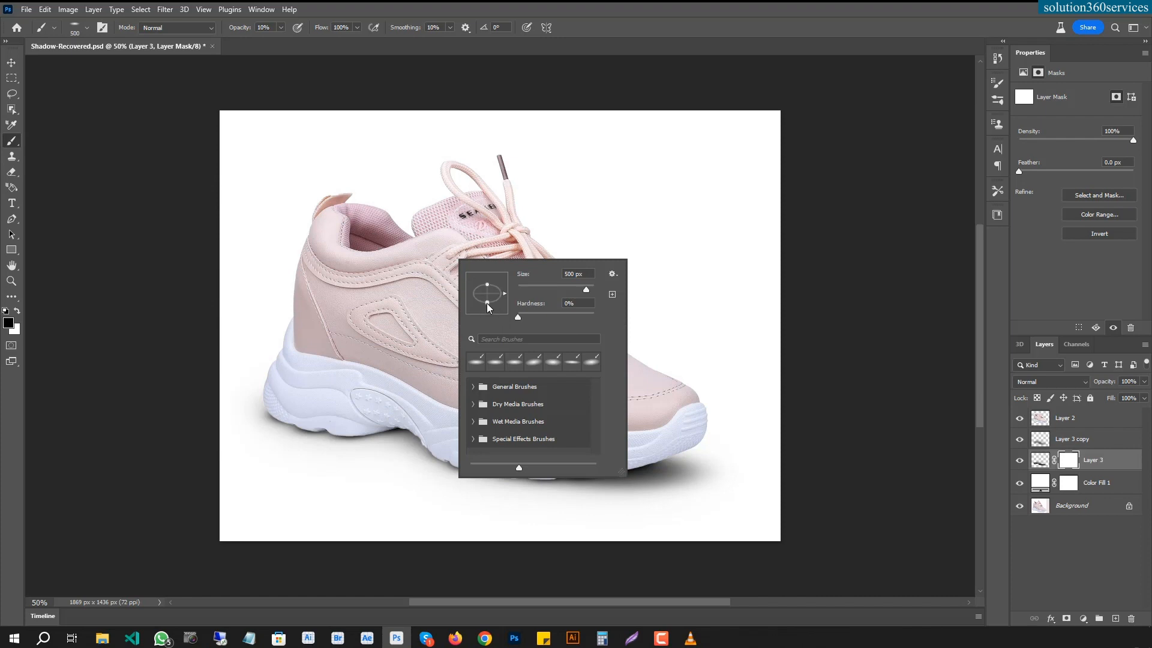
left_click(1099, 459)
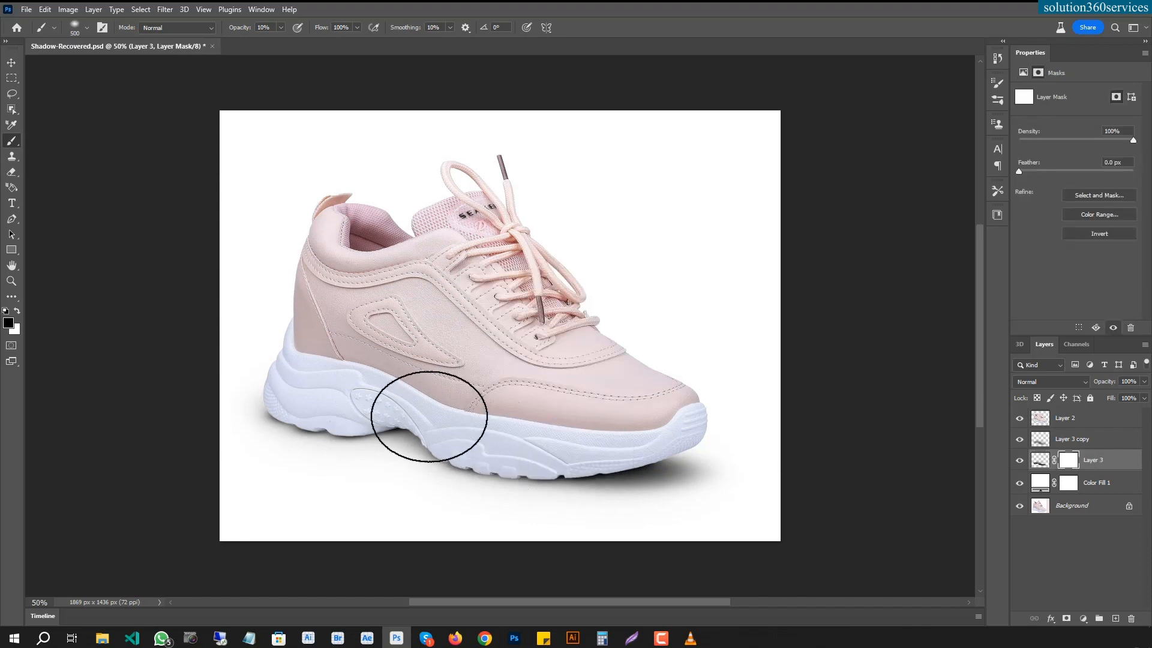
key("bracketleft")
key("bracketleft")
key("bracketleft")
Try masking the shadow beneath the arch with the brush at 100% opacity, and undo the stroke
left_click(280, 27)
left_click_drag(279, 41, 480, 44)
left_click(399, 425)
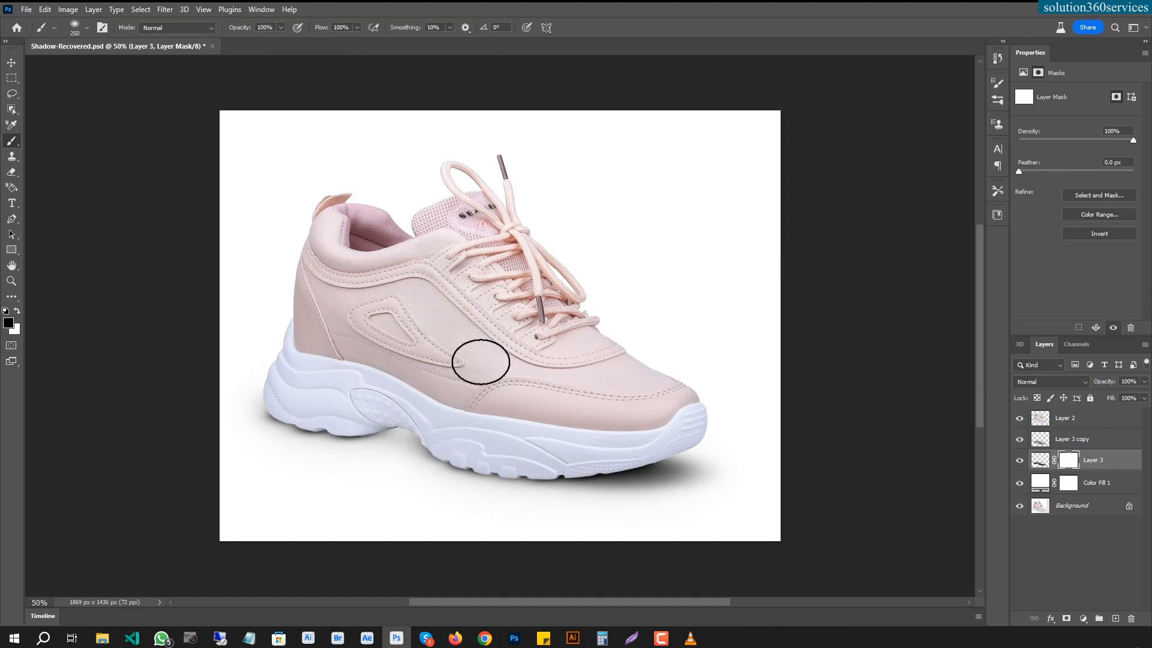
key("ctrl+z")
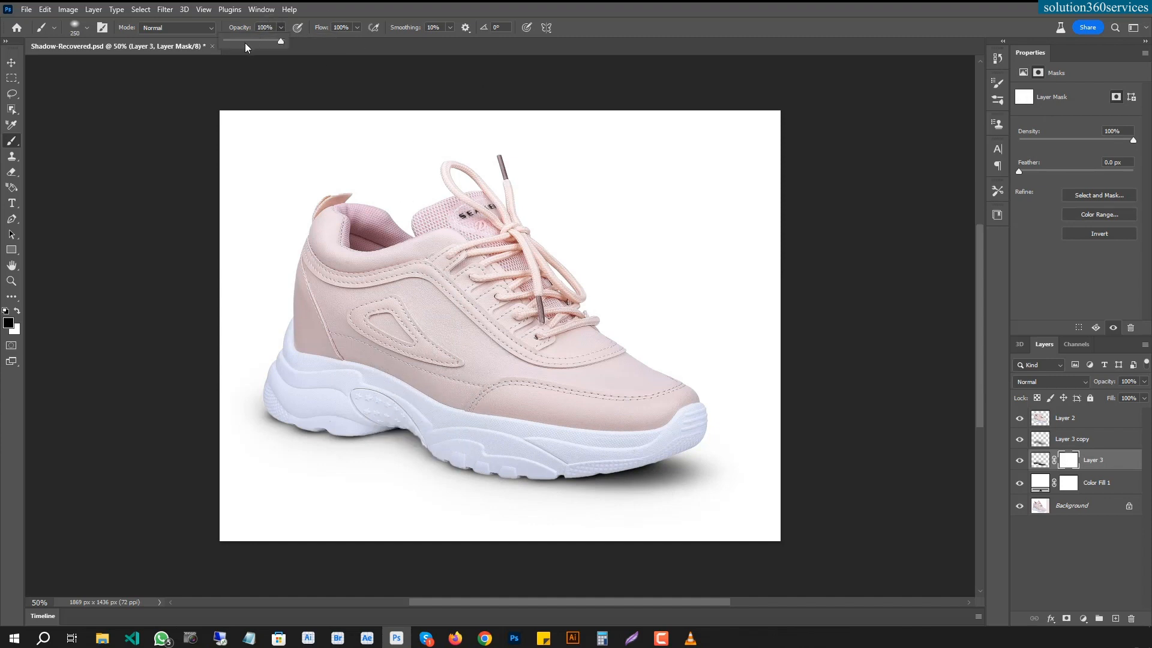
Soften the shadow beneath the sole's arch on Layer 3's mask at 14% brush opacity, using brush sizes of 175 and 125 px
left_click_drag(232, 40, 233, 40)
key("bracketleft")
key("bracketleft")
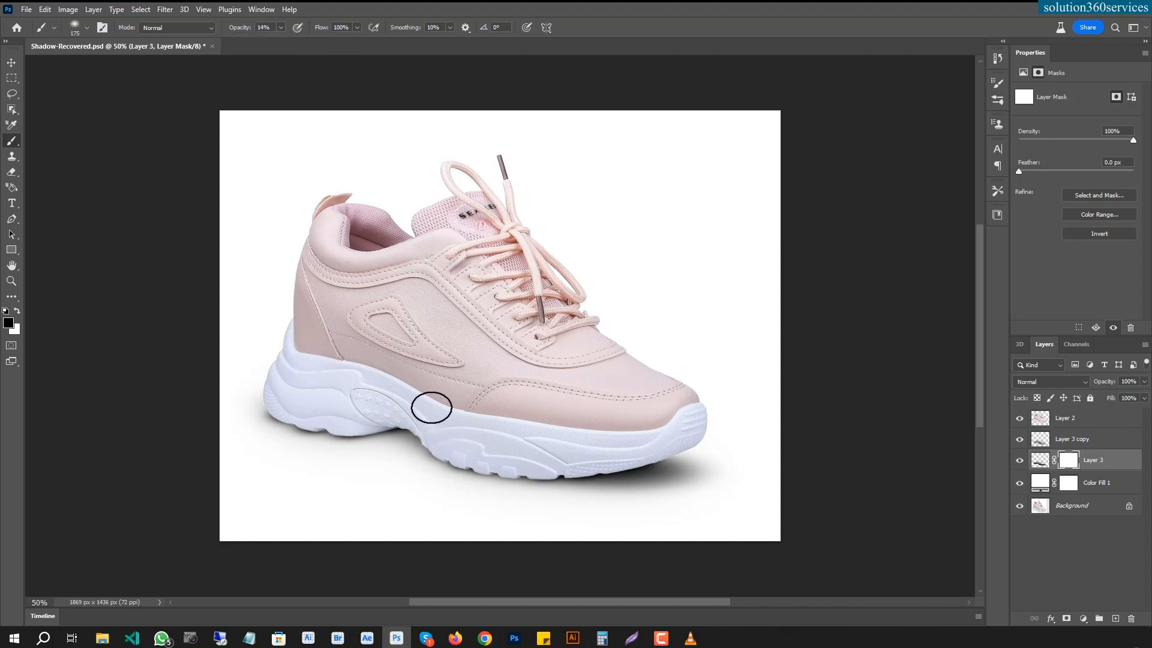
left_click_drag(428, 434, 419, 435)
key("bracketleft")
key("bracketleft")
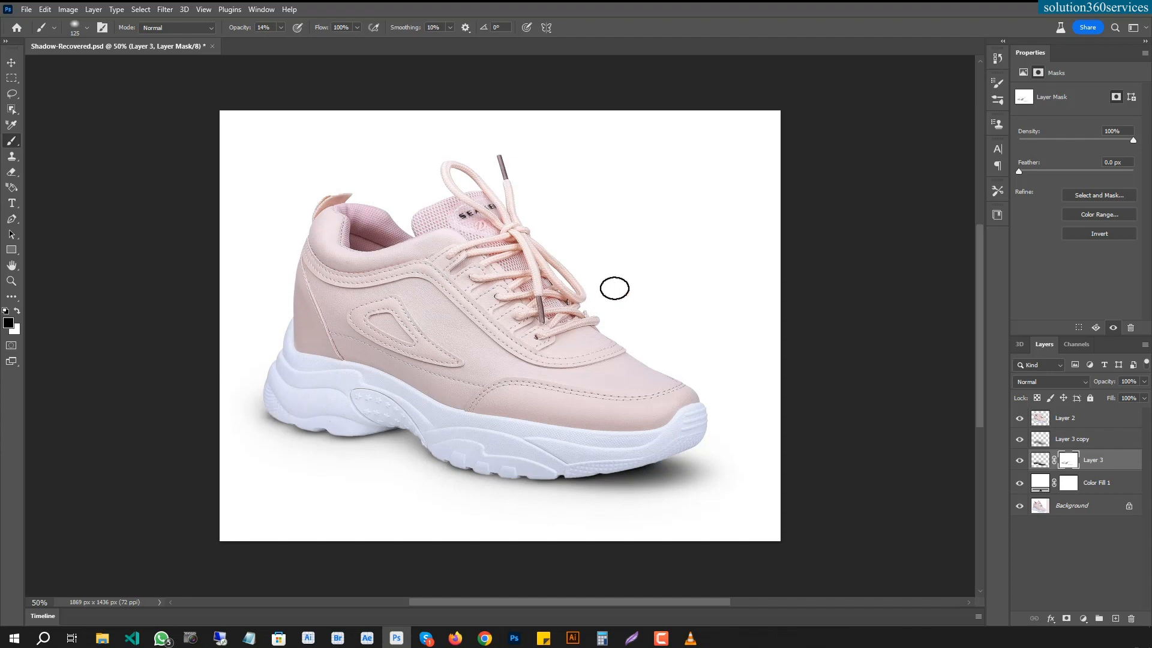
Compare the image with Layer 3 copy hidden and shown, and set that layer's opacity to 17%
left_click(1020, 439)
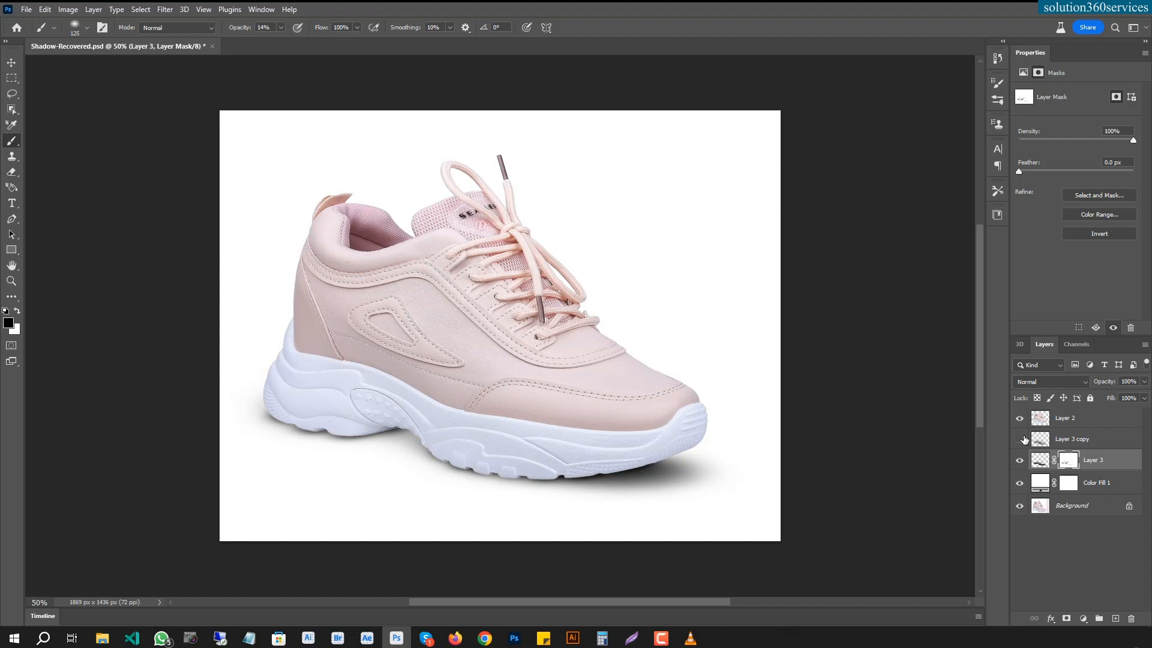
left_click(1021, 439)
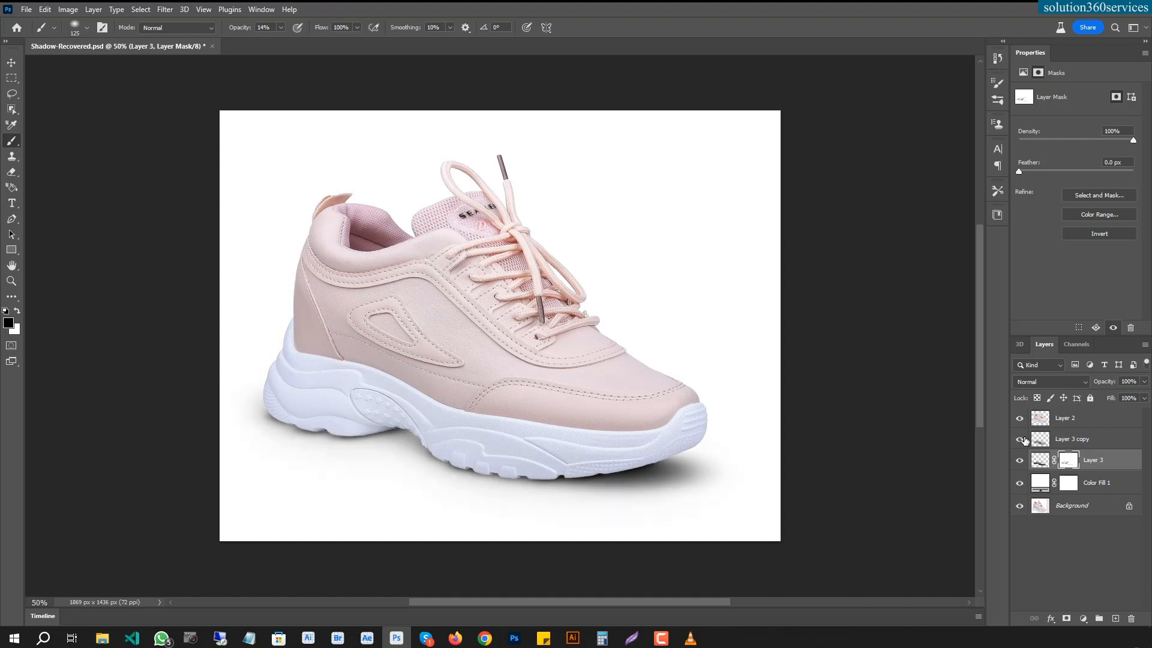
left_click(1020, 439)
left_click(1019, 440)
left_click(1079, 444)
left_click_drag(1144, 382, 1098, 394)
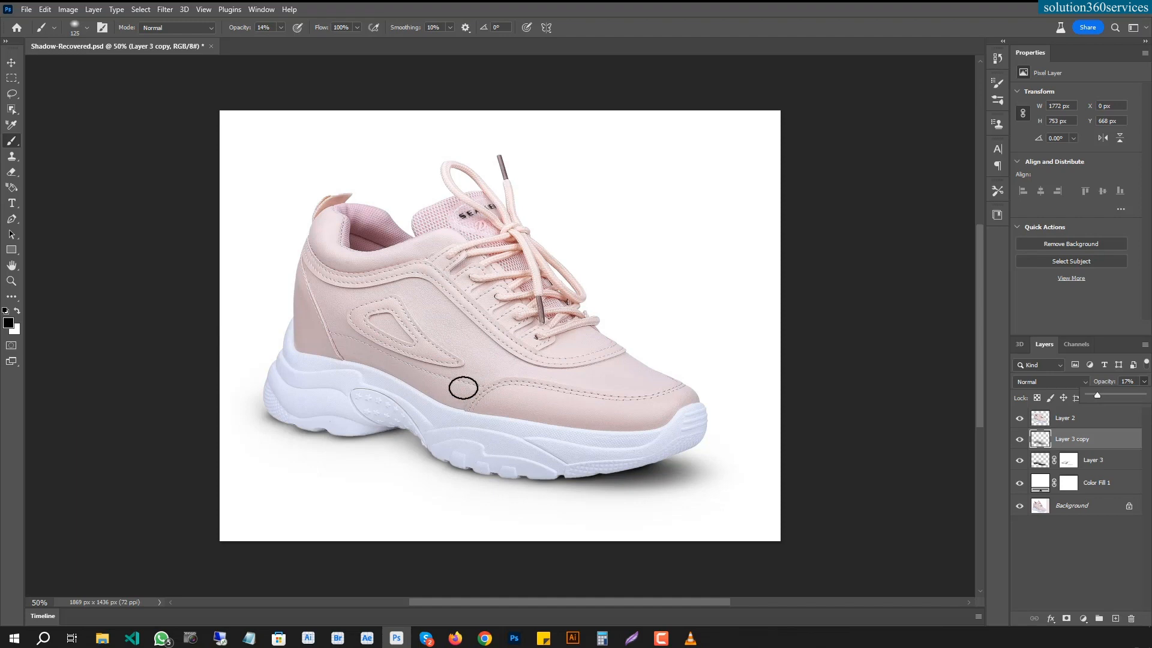
Hide both shadow layers and fill the sneaker's silhouette with black on a new layer below Layer 2
left_click_drag(1019, 438, 1020, 483)
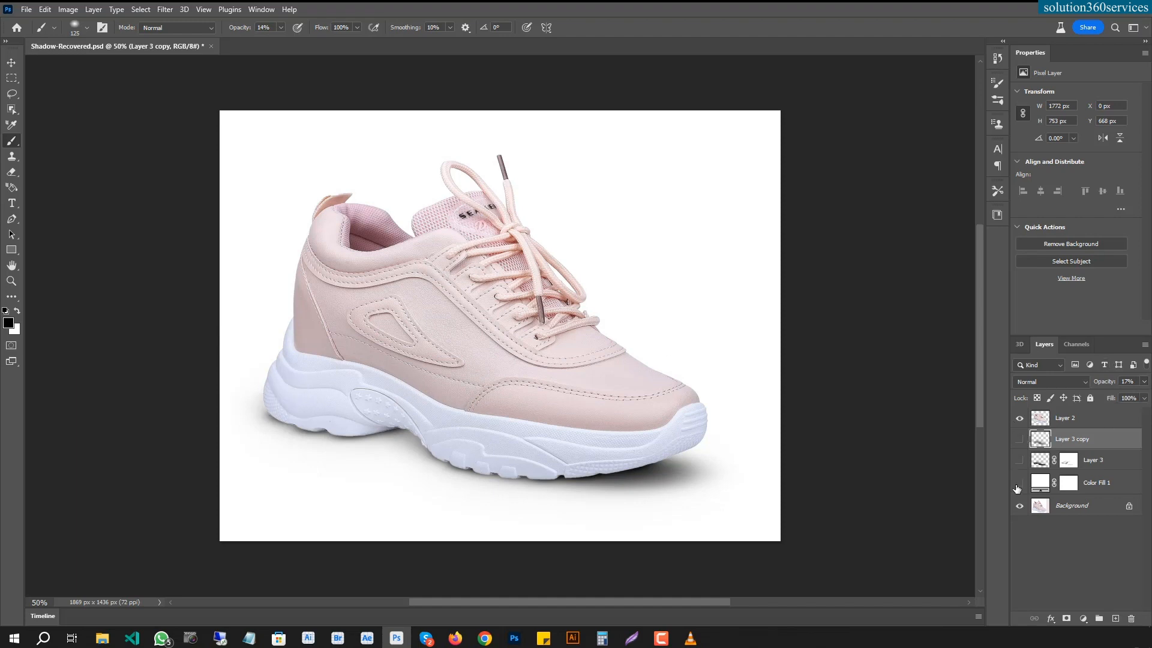
left_click(1020, 483)
left_click(1041, 439, "ctrl")
left_click(1115, 618)
key("alt+BackSpace")
key("ctrl+d")
Apply a Gaussian Blur with a radius of about 8 pixels to the black silhouette on Layer 4
left_click(165, 9)
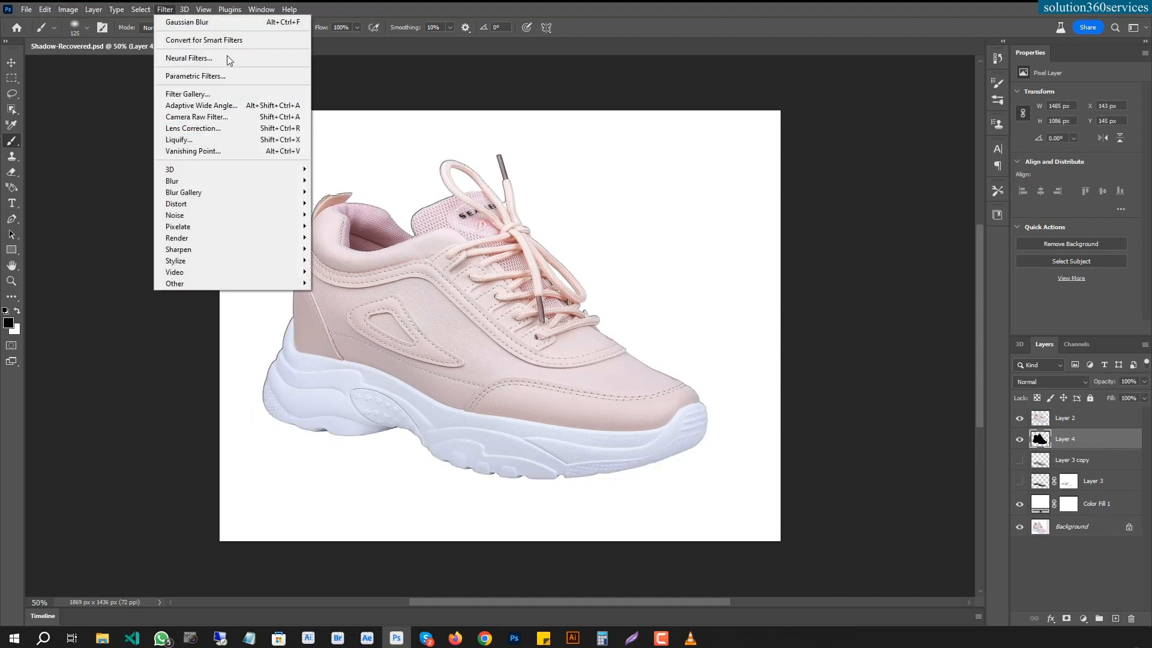
mouse_move(204, 187)
left_click(339, 227)
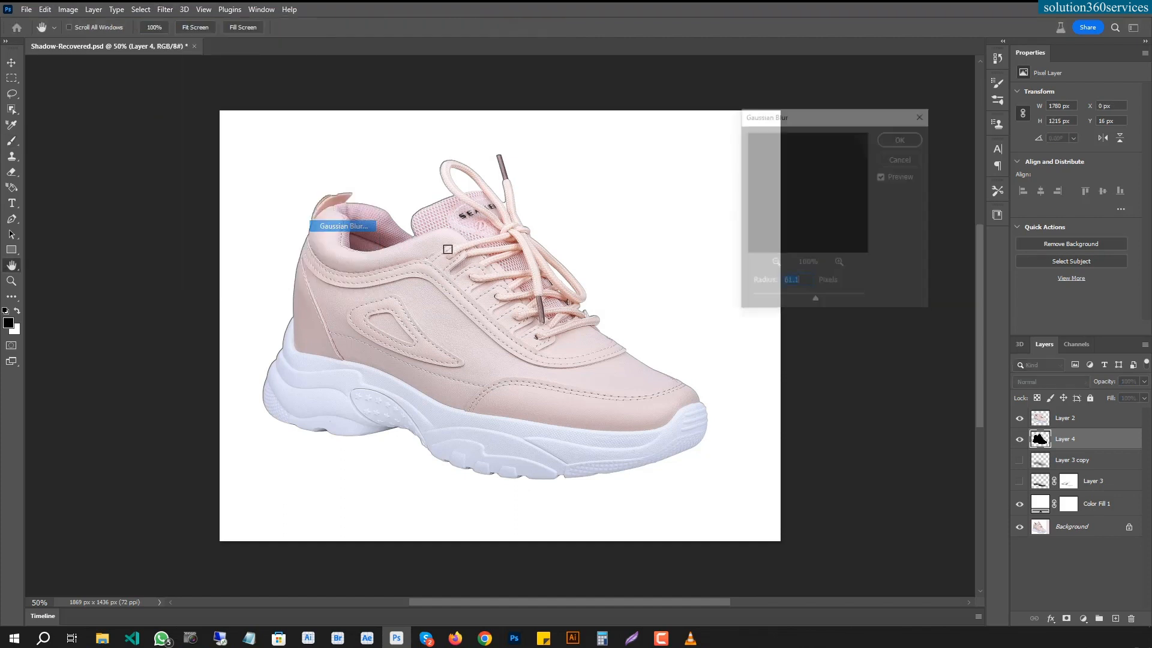
left_click(789, 298)
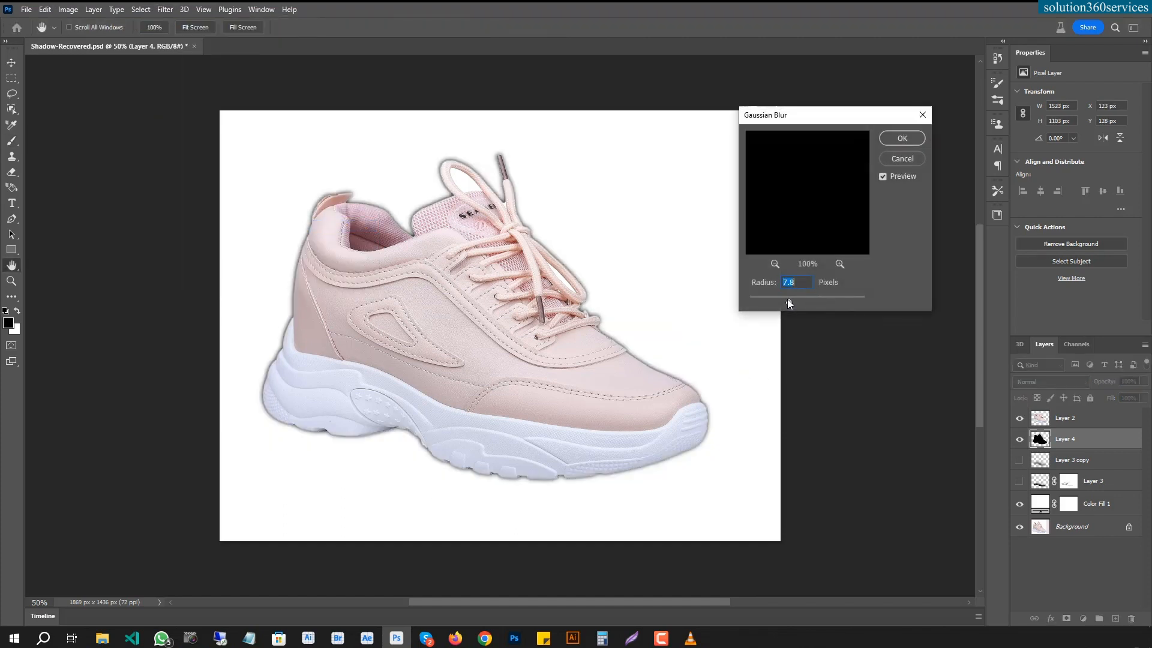
left_click(882, 140)
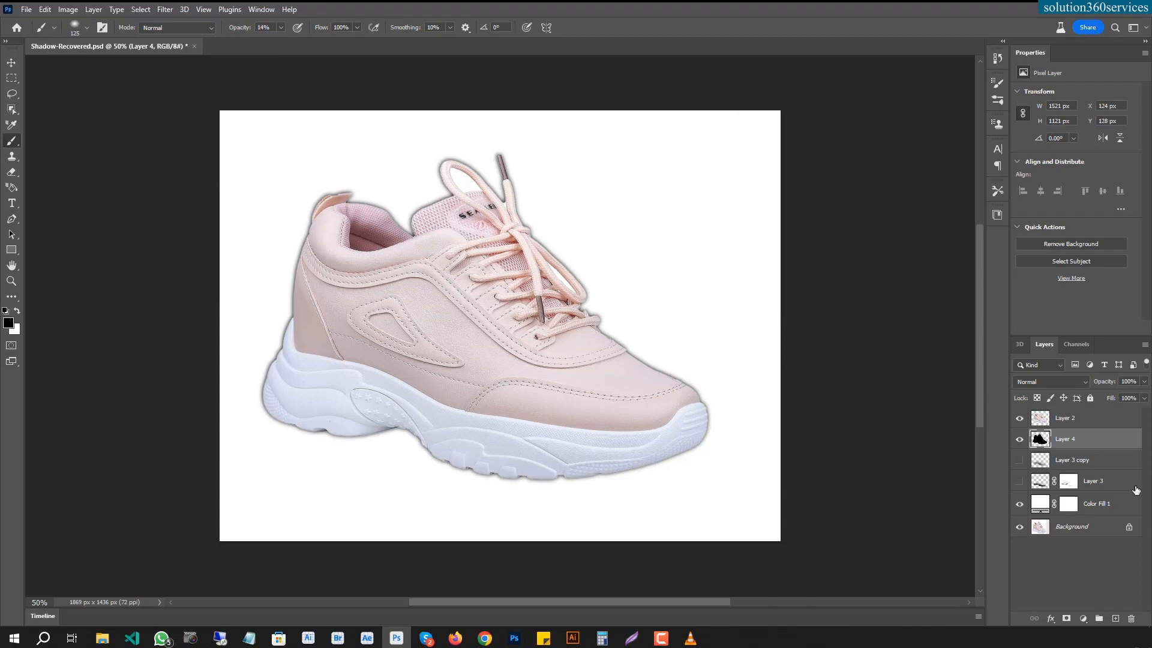
Lasso the part of Layer 4's blurred silhouette above the lower sole, delete it and deselect
key("l")
mouse_move(681, 454)
left_mouse_down()
mouse_move(482, 447)
mouse_move(300, 403)
mouse_move(513, 153)
mouse_move(879, 284)
left_mouse_up()
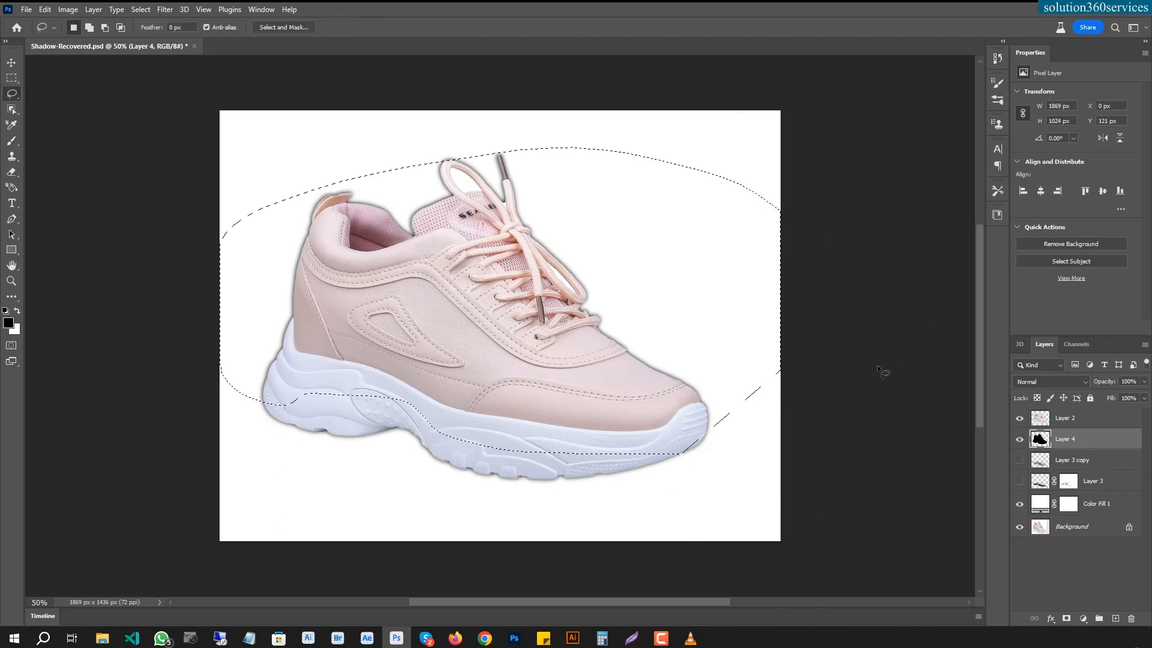
key("Delete")
key("ctrl+d")
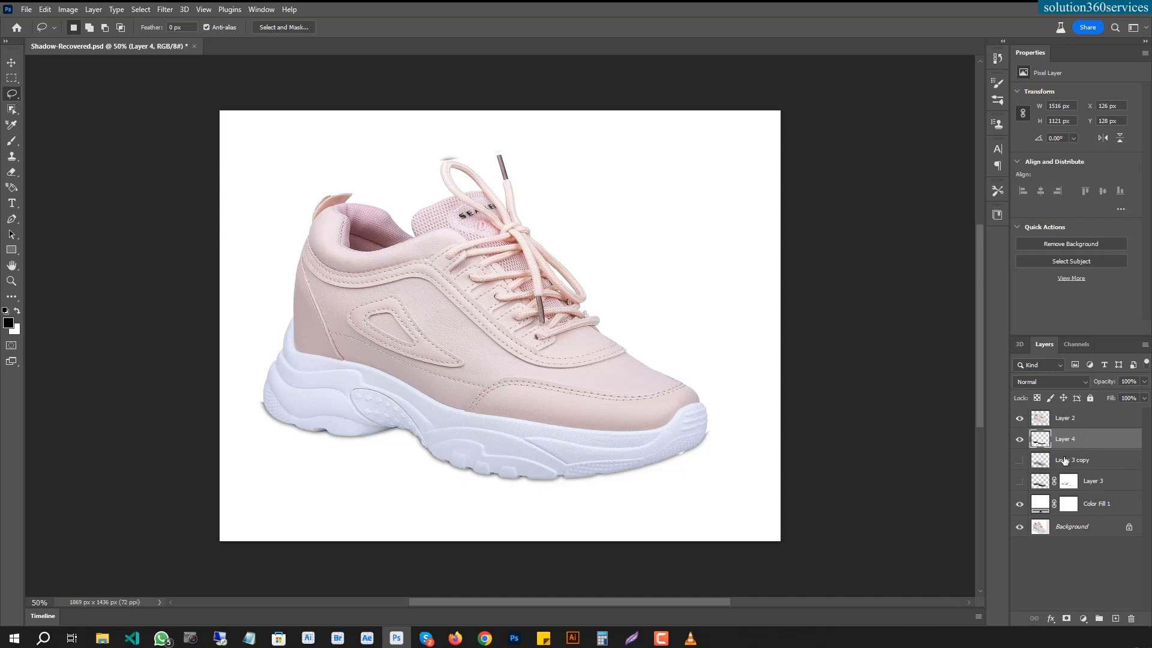
Add a new layer above Layer 4 and brush a faint shadow beneath the toe
left_click(1115, 618)
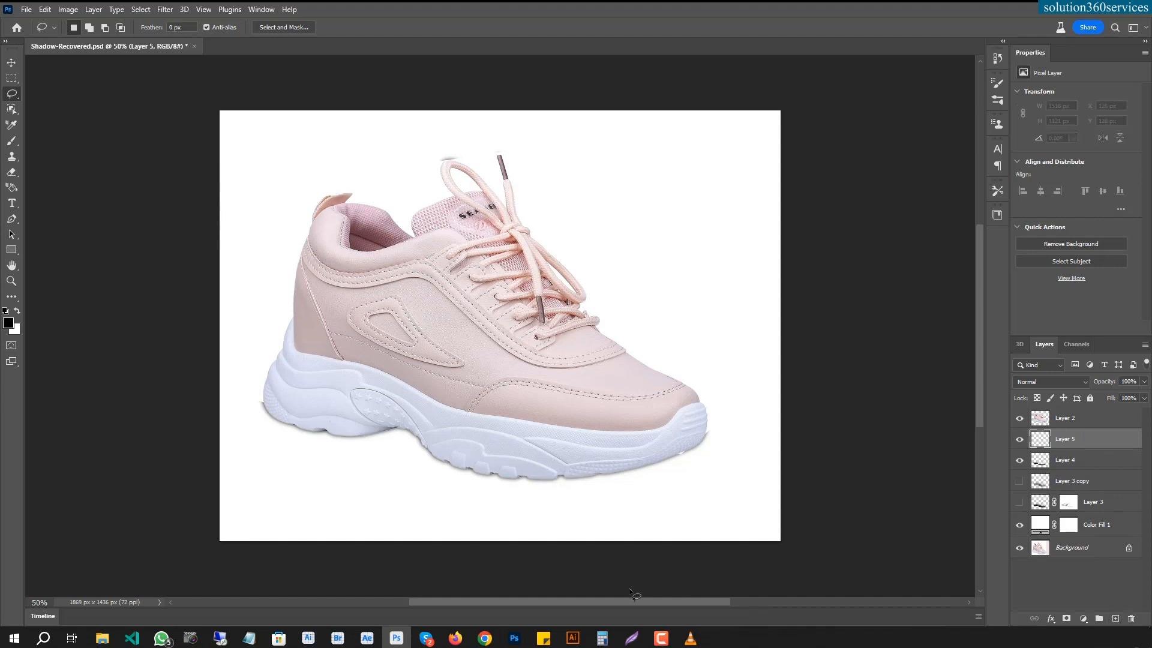
key("b")
mouse_move(685, 471)
left_mouse_down()
mouse_move(534, 472)
mouse_move(612, 464)
left_mouse_up()
Draw a closed pen path beneath the toe and forefoot, convert it to a selection and fill it with black
key("p")
left_click(547, 488)
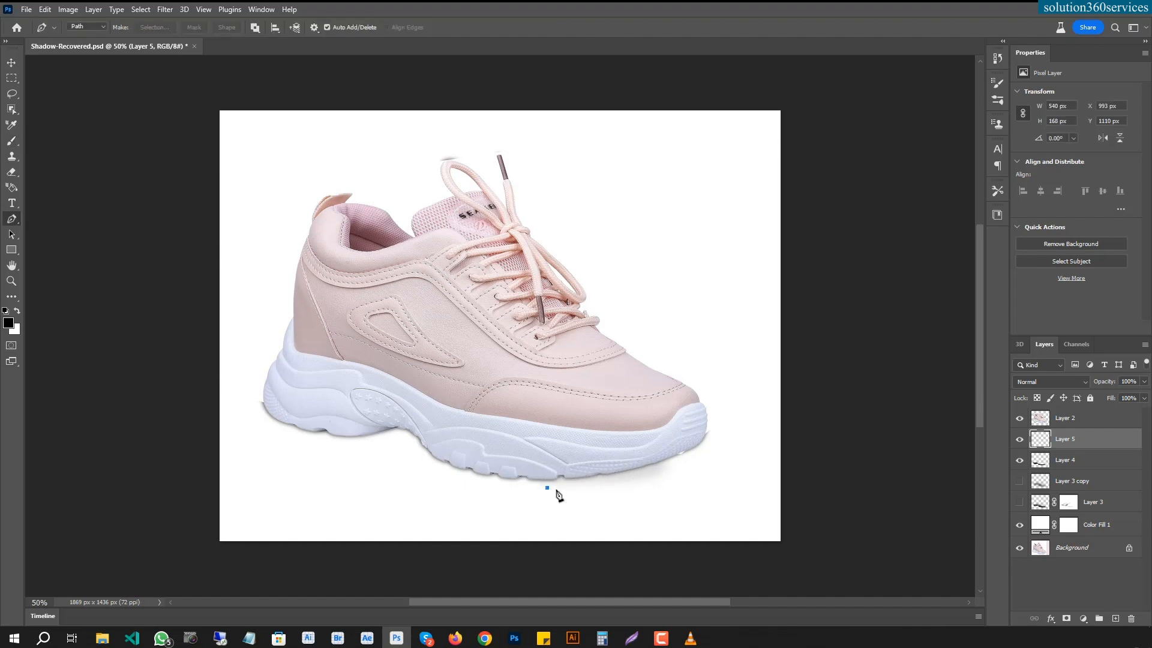
left_click_drag(712, 481, 698, 465)
left_click_drag(637, 441, 484, 432)
left_click(449, 407)
left_click(359, 384)
key("ctrl+z")
left_click(507, 460)
left_click(547, 488)
key("ctrl+Return")
key("alt+BackSpace")
key("ctrl+d")
Apply a strong Gaussian Blur to the black shape beneath the toe on Layer 5
left_click(165, 10)
mouse_move(282, 180)
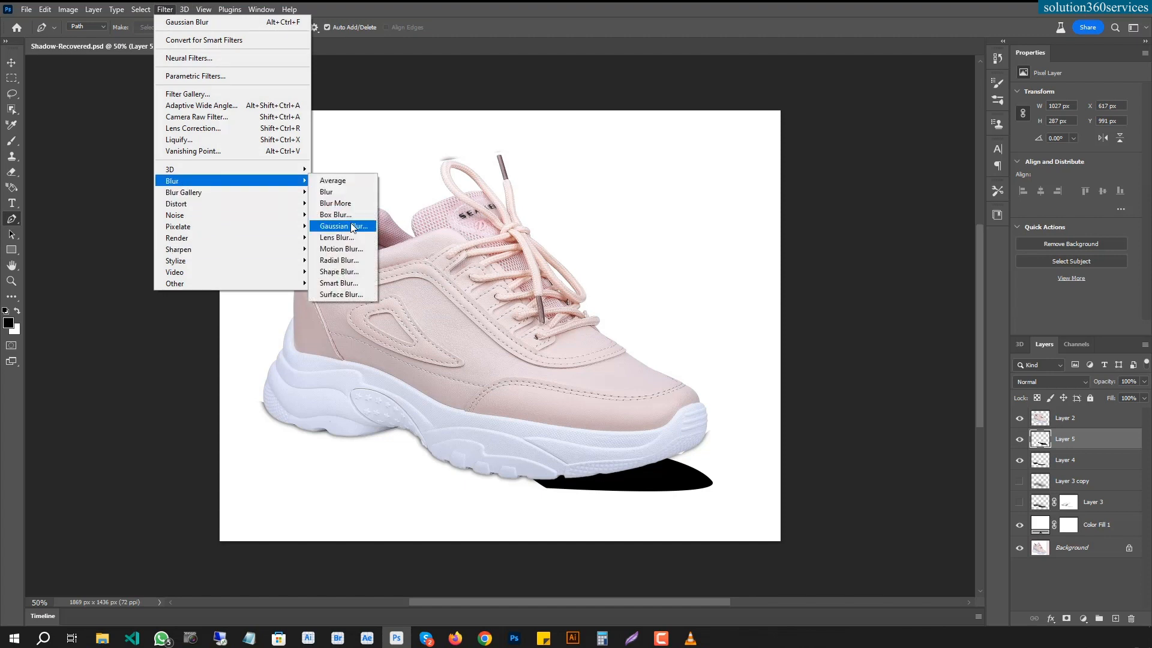
left_click(343, 226)
left_click_drag(765, 300, 818, 301)
left_click(900, 141)
key("p")
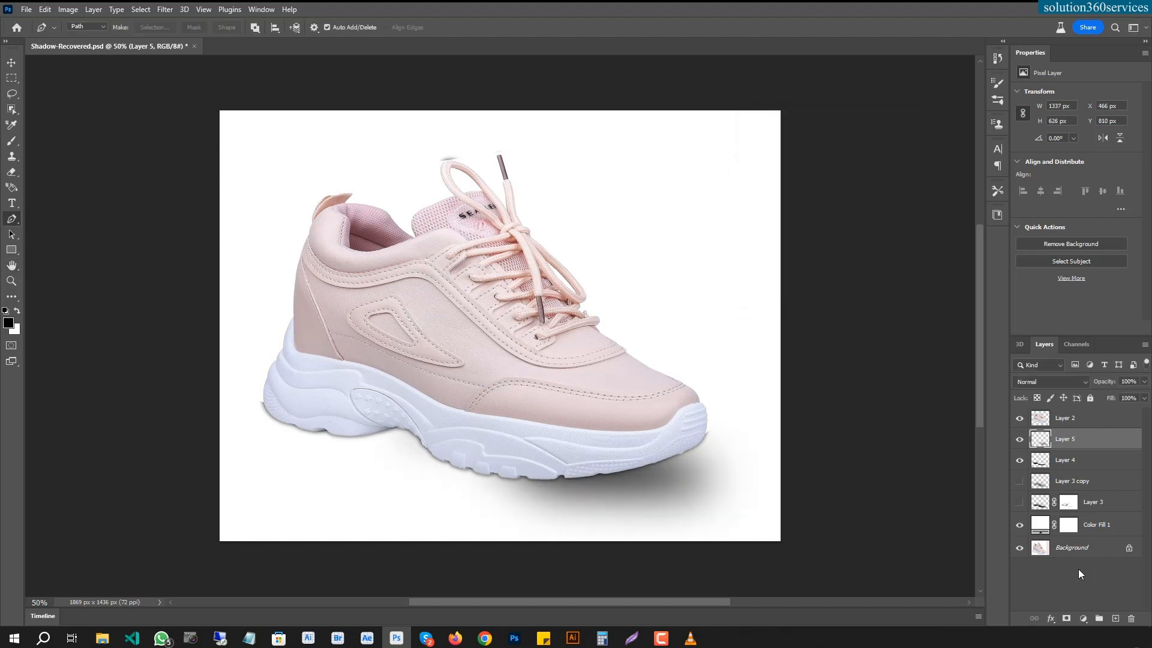
Add a layer mask to Layer 5 for brushing back its shadow, and discard trial Layers 4 and 5
left_click(1065, 618)
key("b")
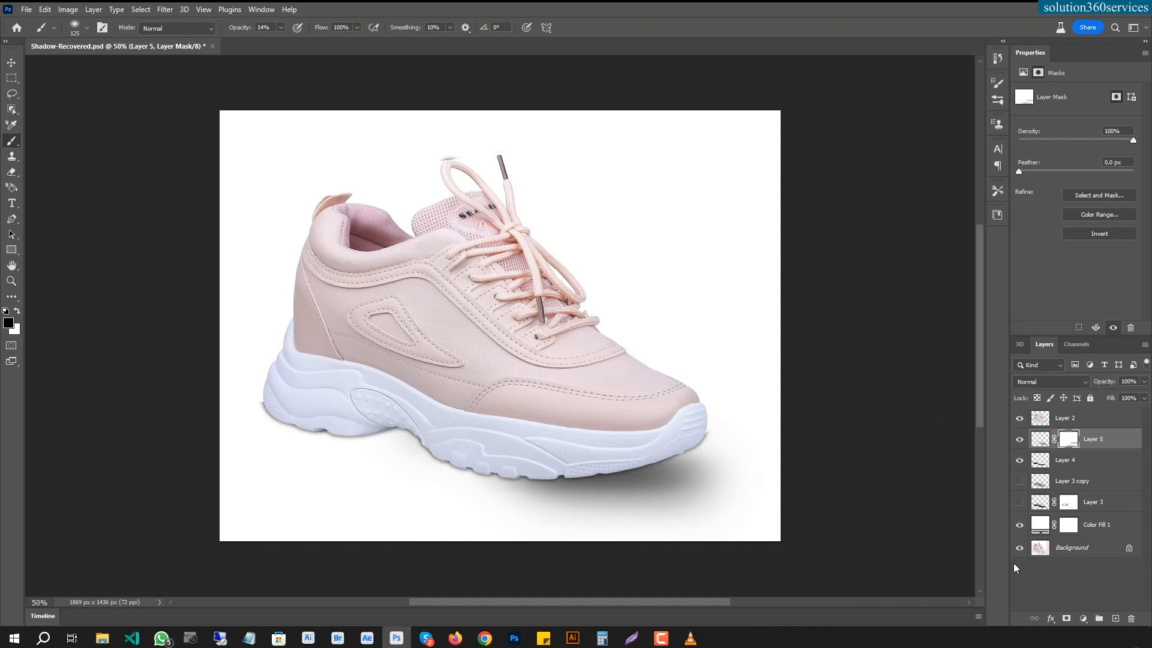
left_click(1099, 463, "shift")
left_click_drag(1107, 463, 1131, 619)
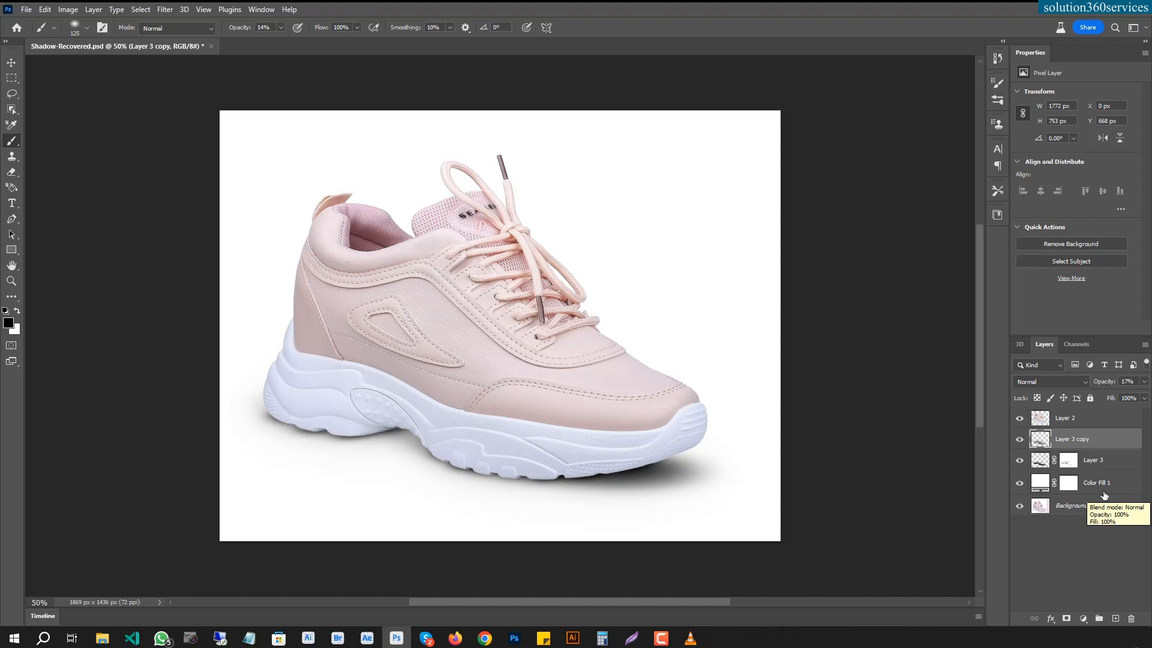
Compare the image with Layer 3 copy hidden and shown, and set Layer 3's opacity to 90%
left_click(1019, 441)
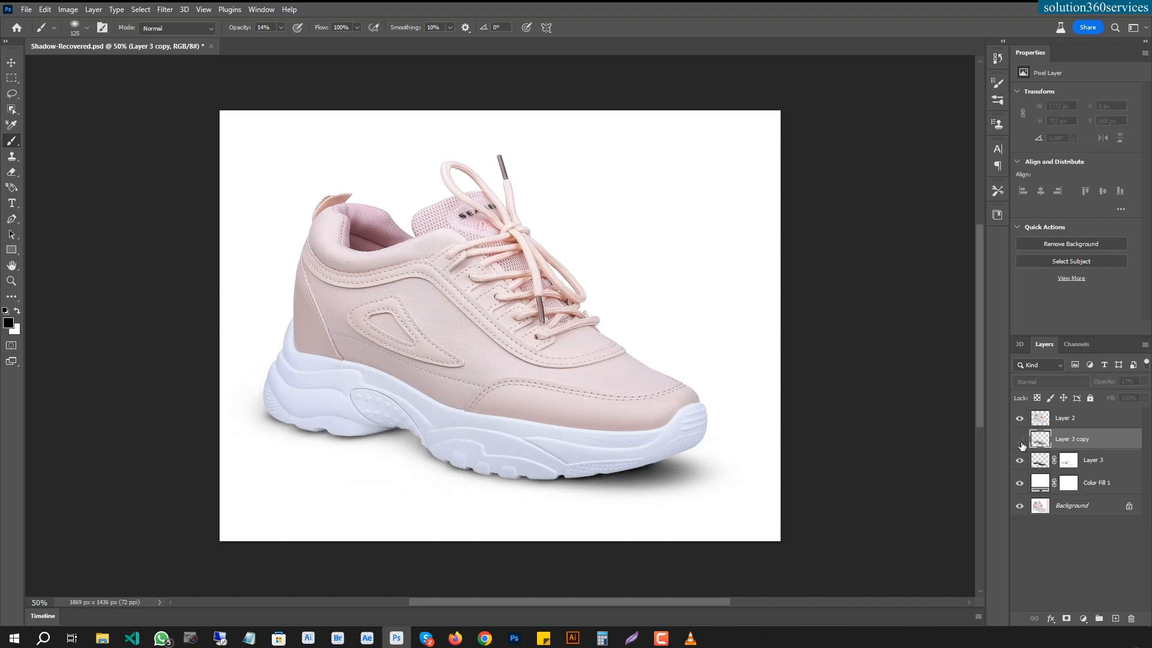
left_click(1021, 443)
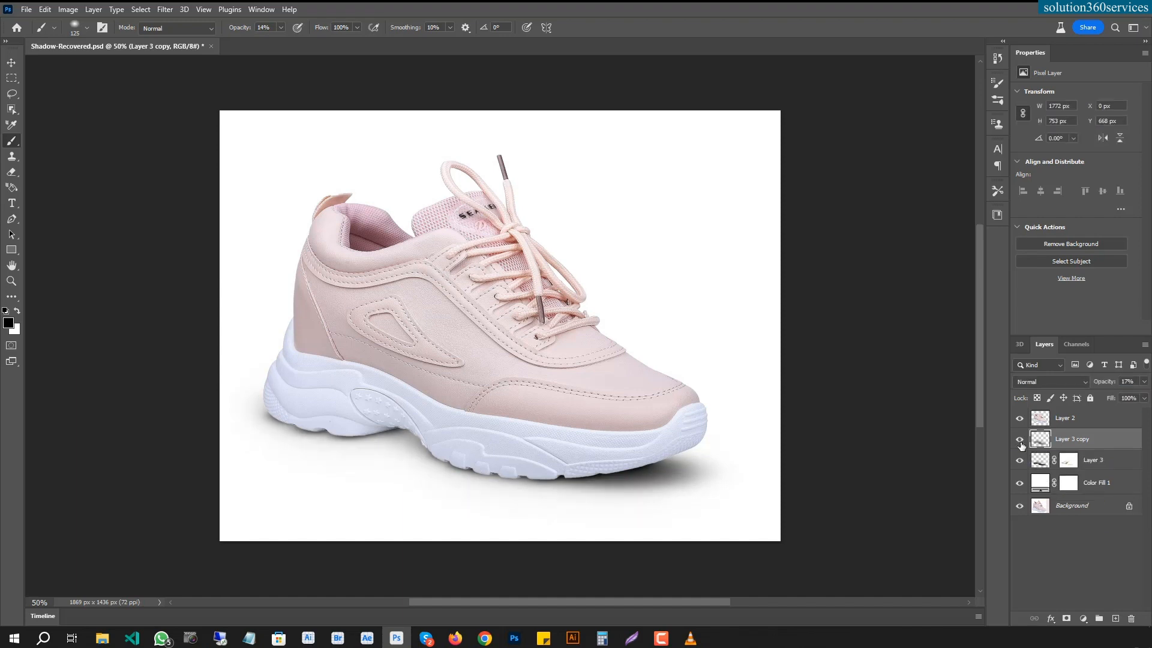
left_click(1108, 460)
left_click(1143, 382)
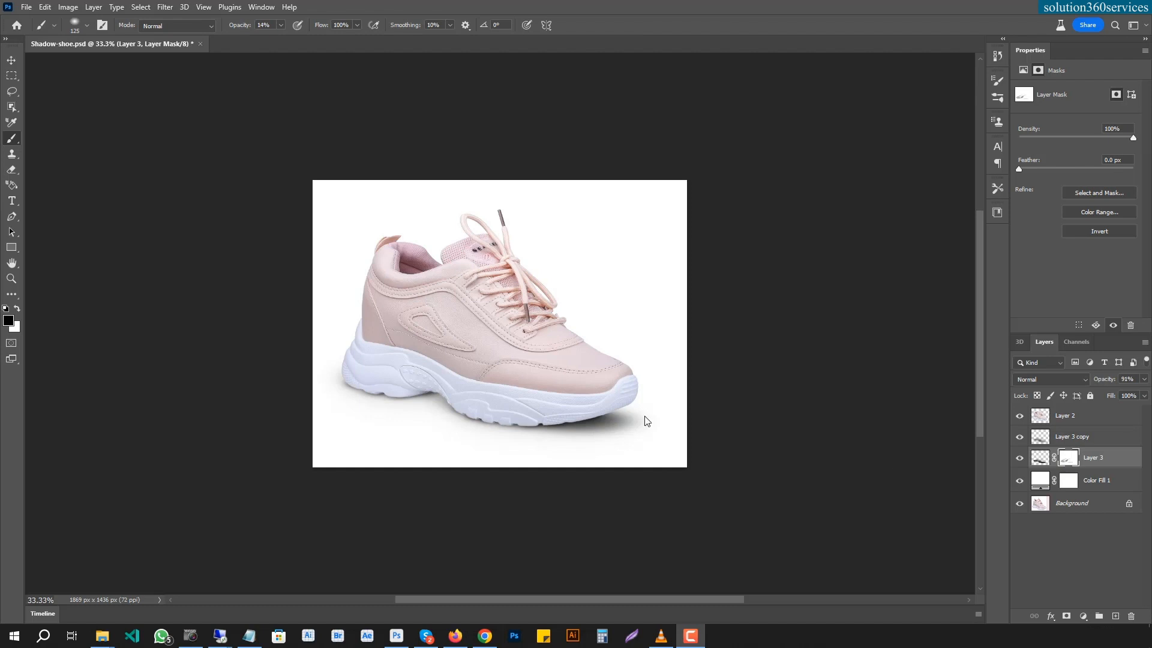
left_click(499, 403, "ctrl")
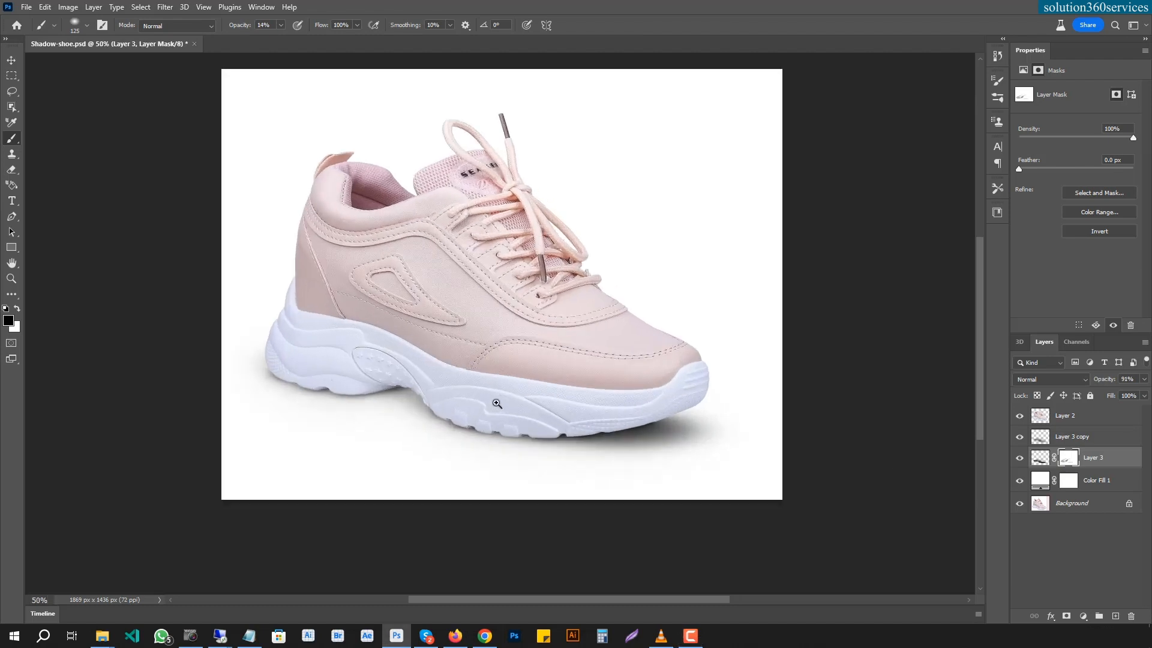
left_click(499, 402, "ctrl")
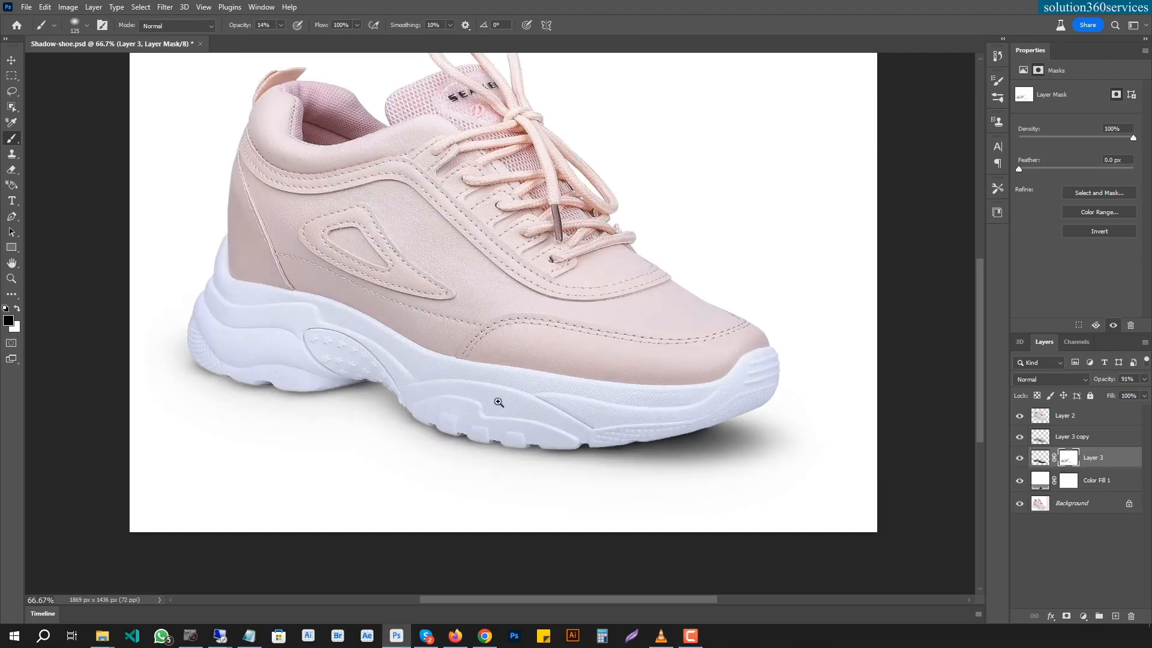
left_click(1145, 379)
left_click_drag(1140, 393, 1140, 393)
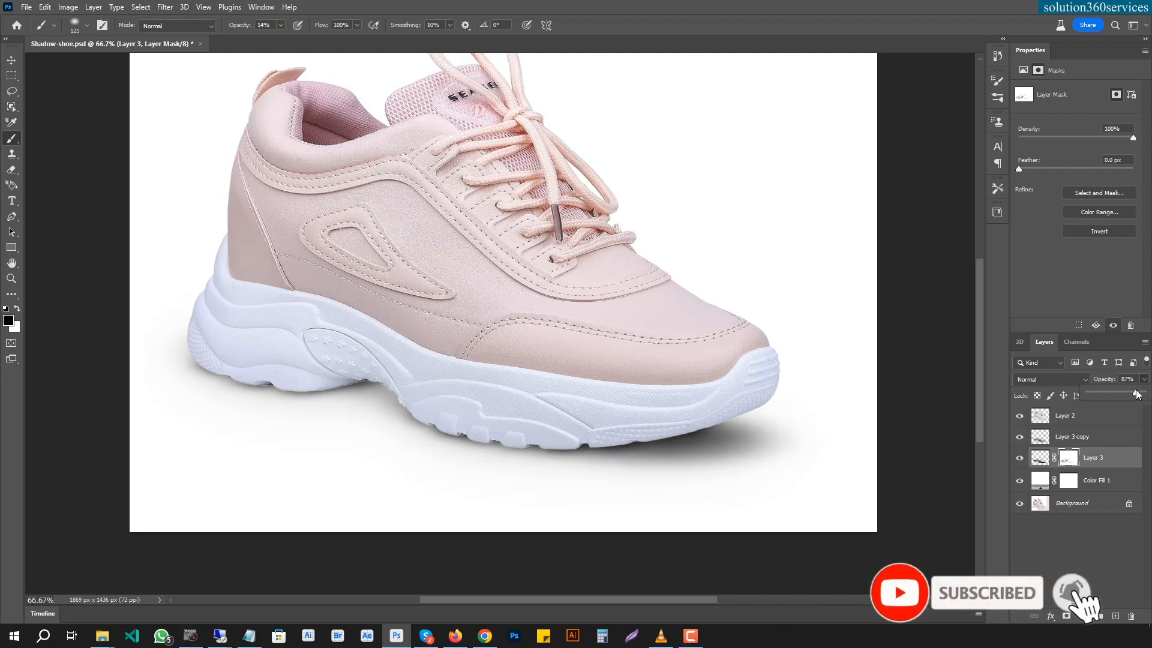
left_click(1137, 382)
type("90")
key("Return")
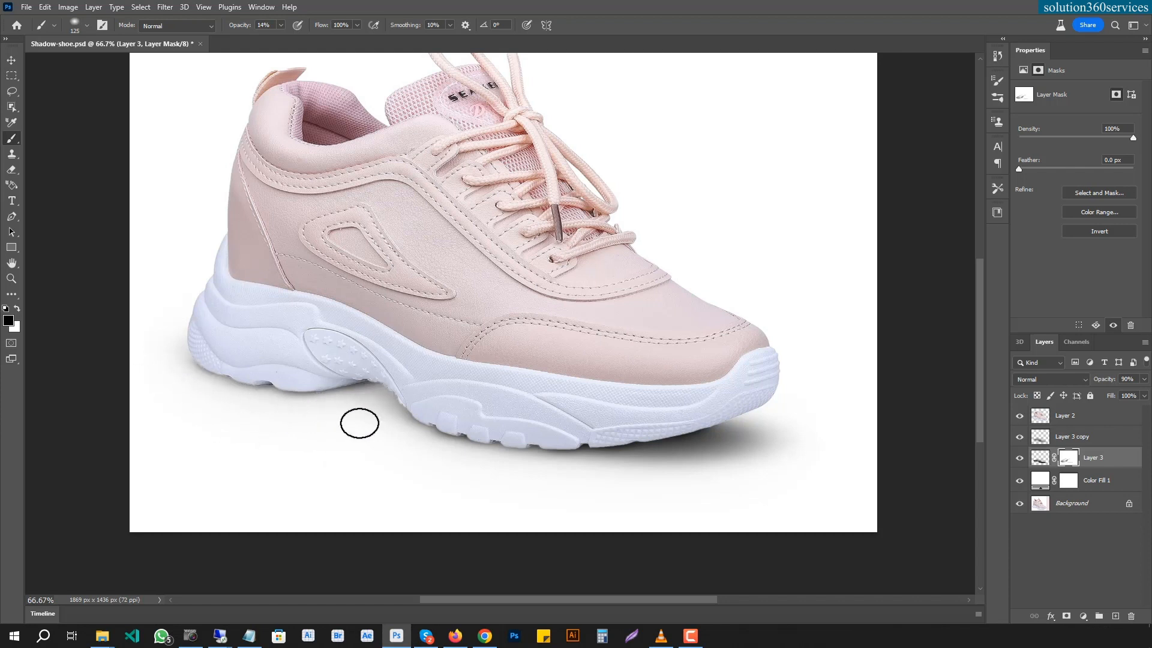
Refine Layer 3's mask along the shadow beneath the sole, reducing the brush to 90 px and 50 px
key("bracketleft")
key("bracketleft")
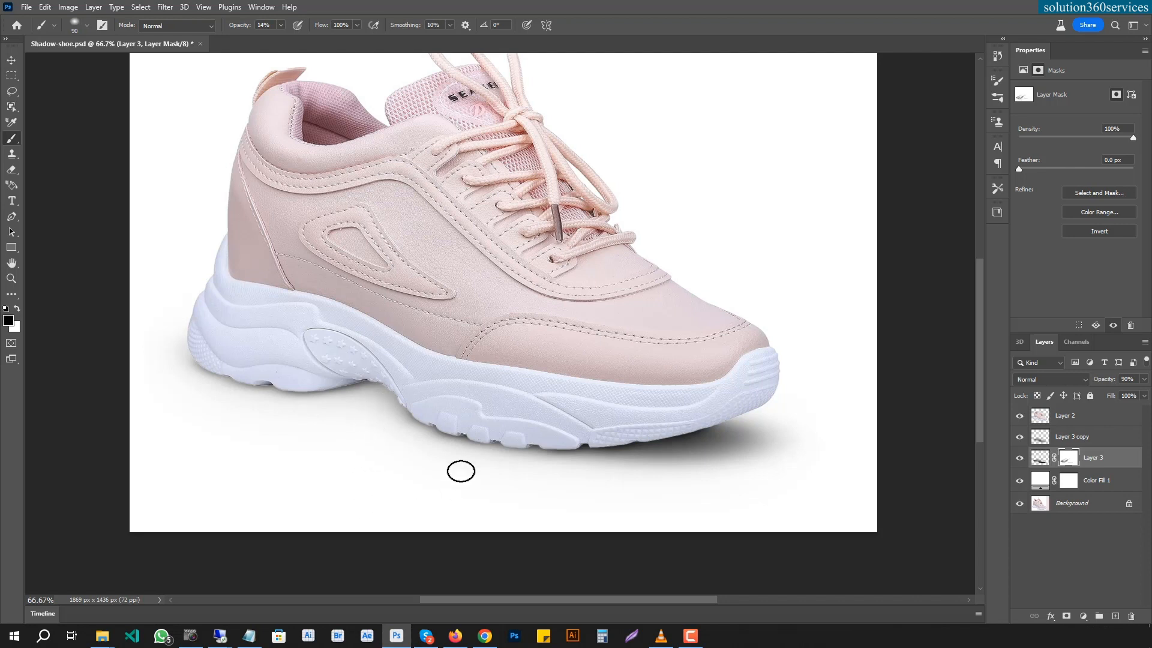
key("bracketleft")
key("bracketleft")
key("bracketleft")
key("bracketleft")
Compare the sneaker image with the main shadow, Layer 3, hidden and shown
left_click(1020, 459)
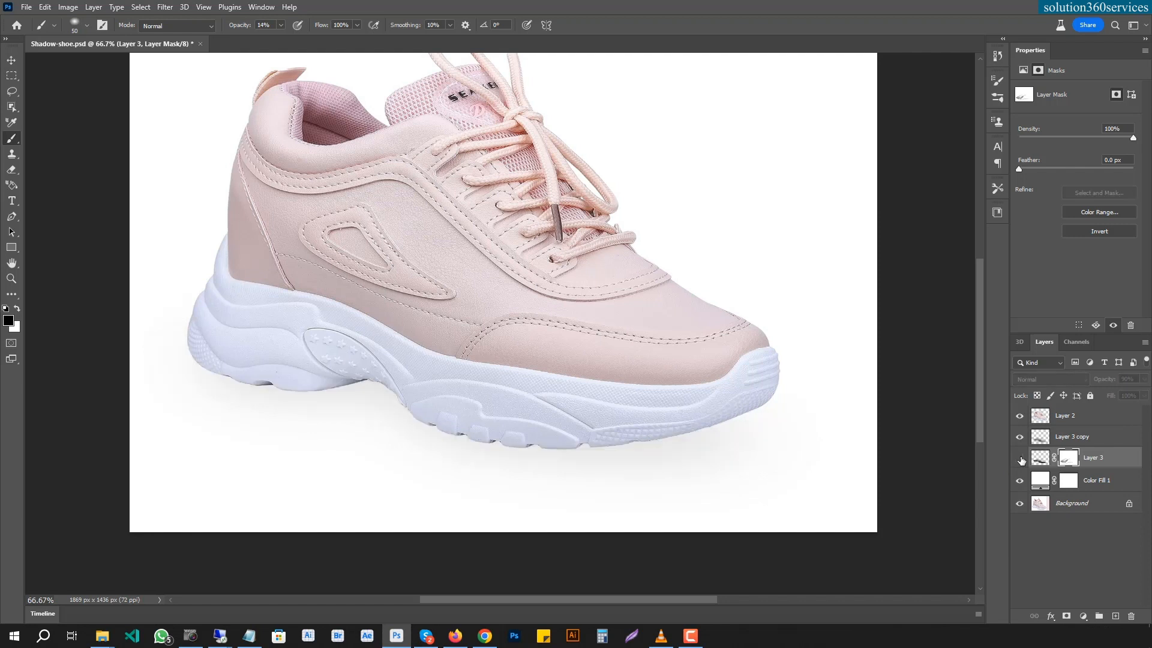
left_click(1020, 459)
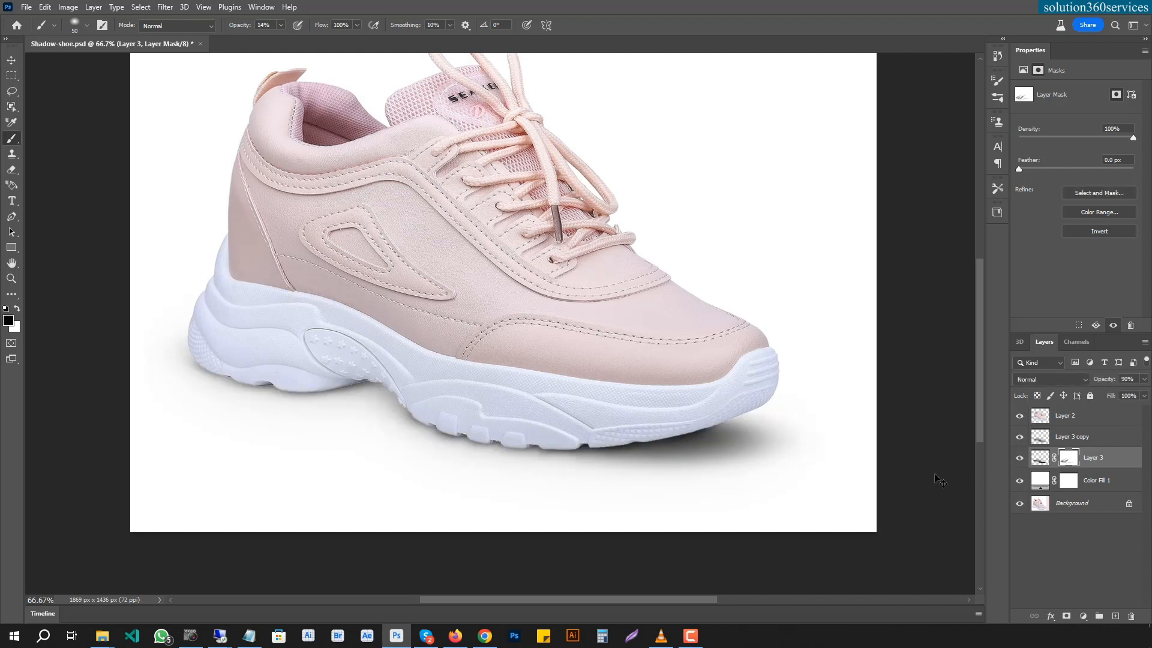
key("ctrl+minus")
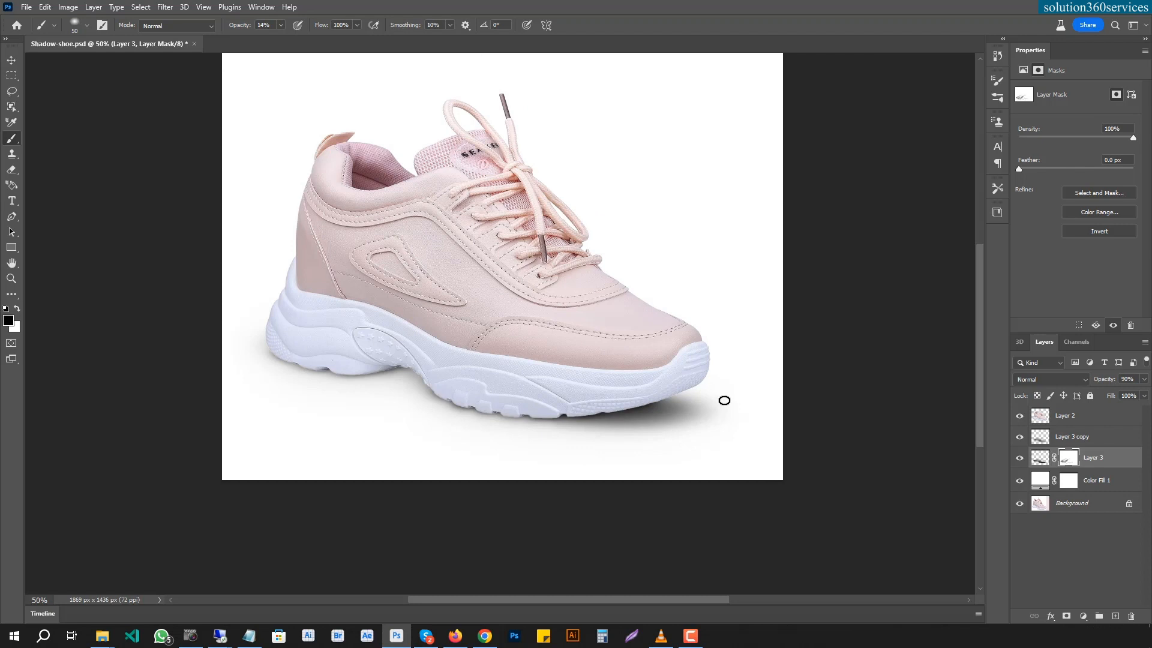
left_click(1020, 460)
left_click(1020, 462)
left_click(1020, 463)
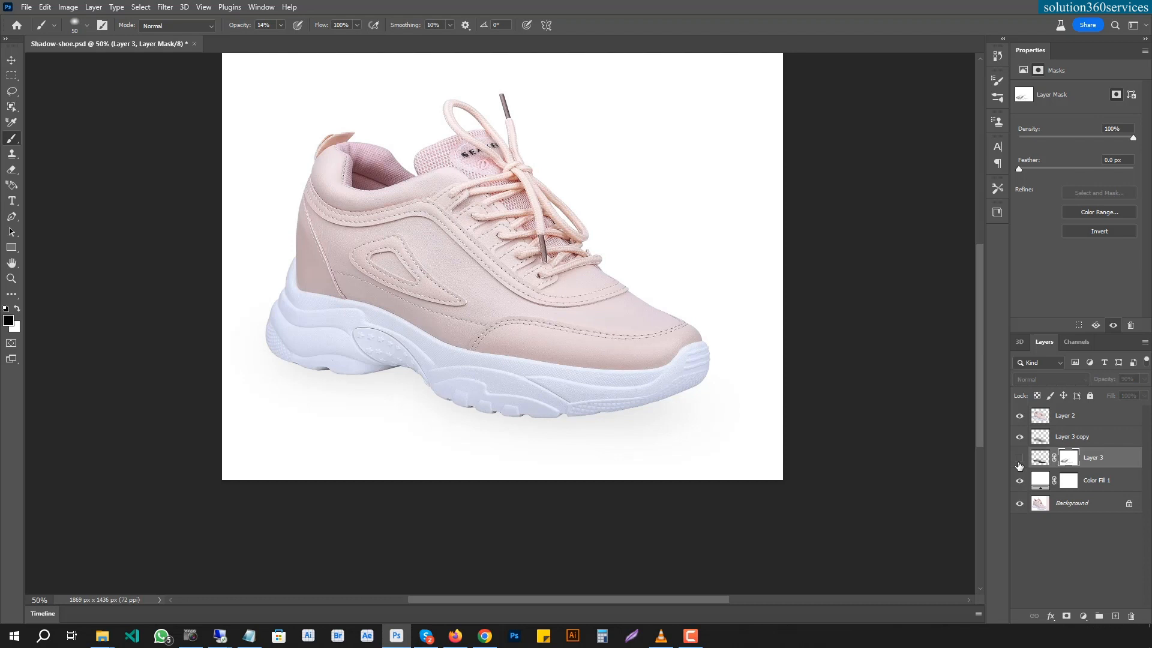
left_click(1019, 466)
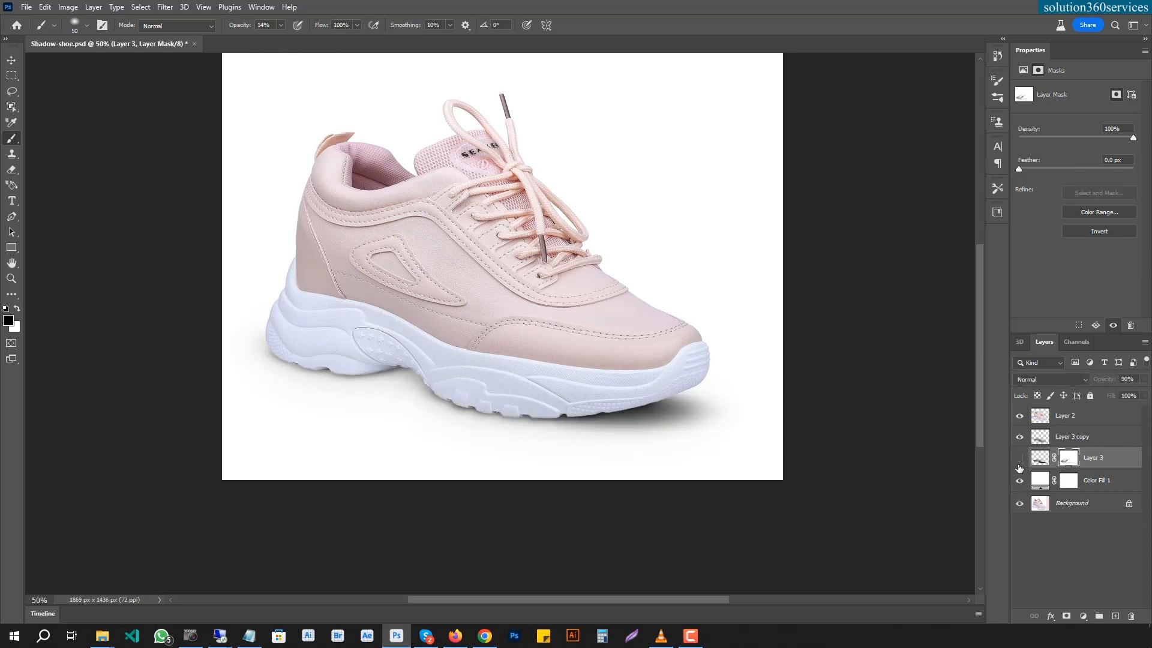
Show the main shadow, Layer 3, again and set Layer 3 copy's opacity to 35%
left_click(1019, 469)
left_click(1077, 436)
left_click(1143, 379)
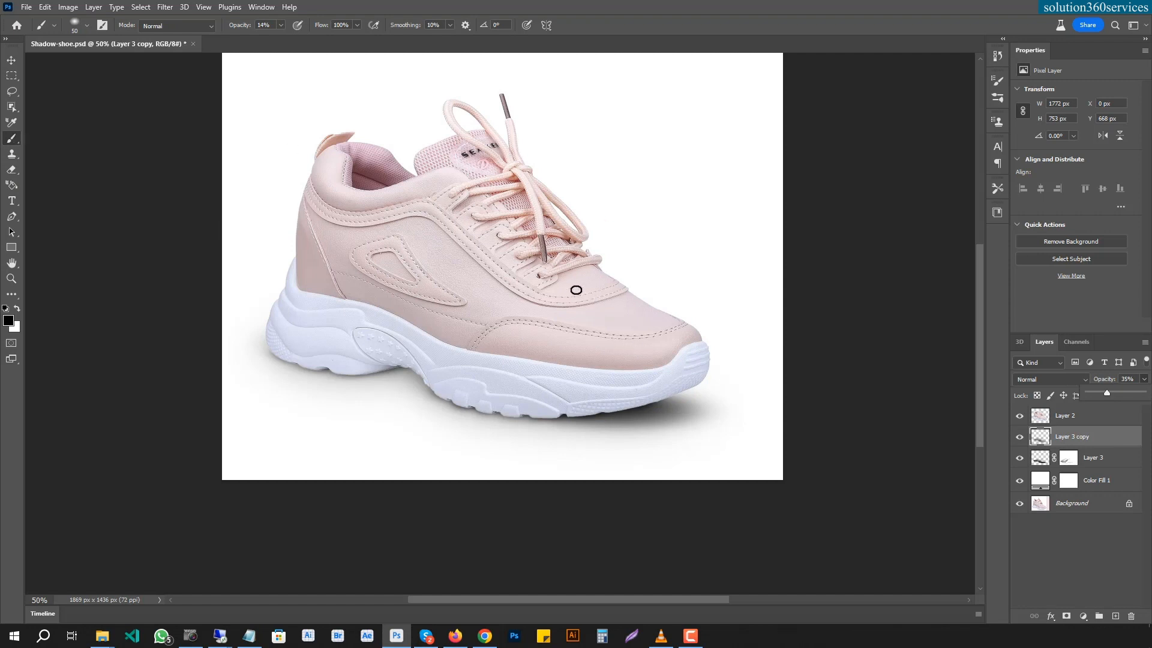
Save the document and add a new empty layer above the sneaker cut-out, Layer 2
right_click(499, 296)
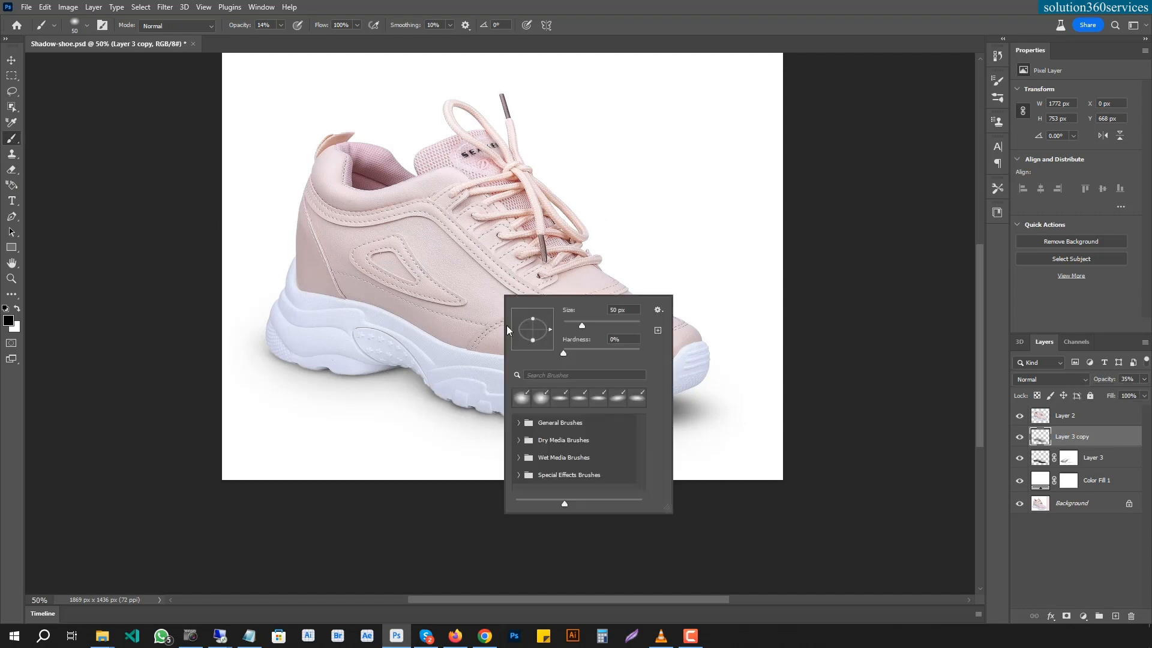
left_click(1092, 509)
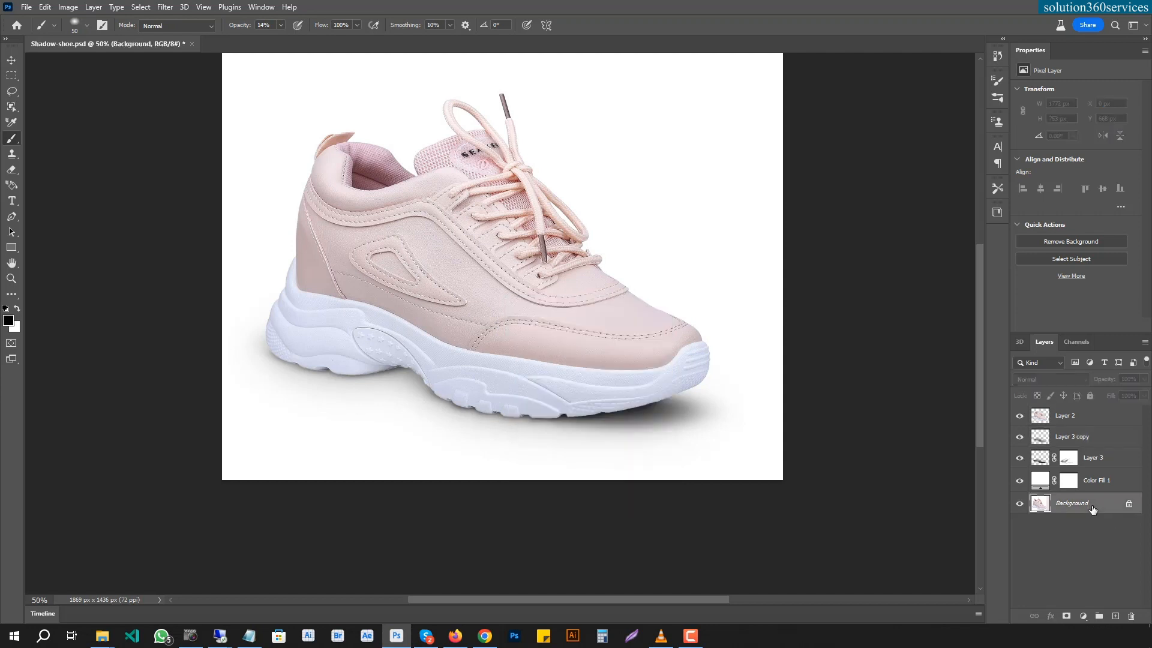
key("ctrl+s")
left_click(1116, 420)
left_click(1115, 616)
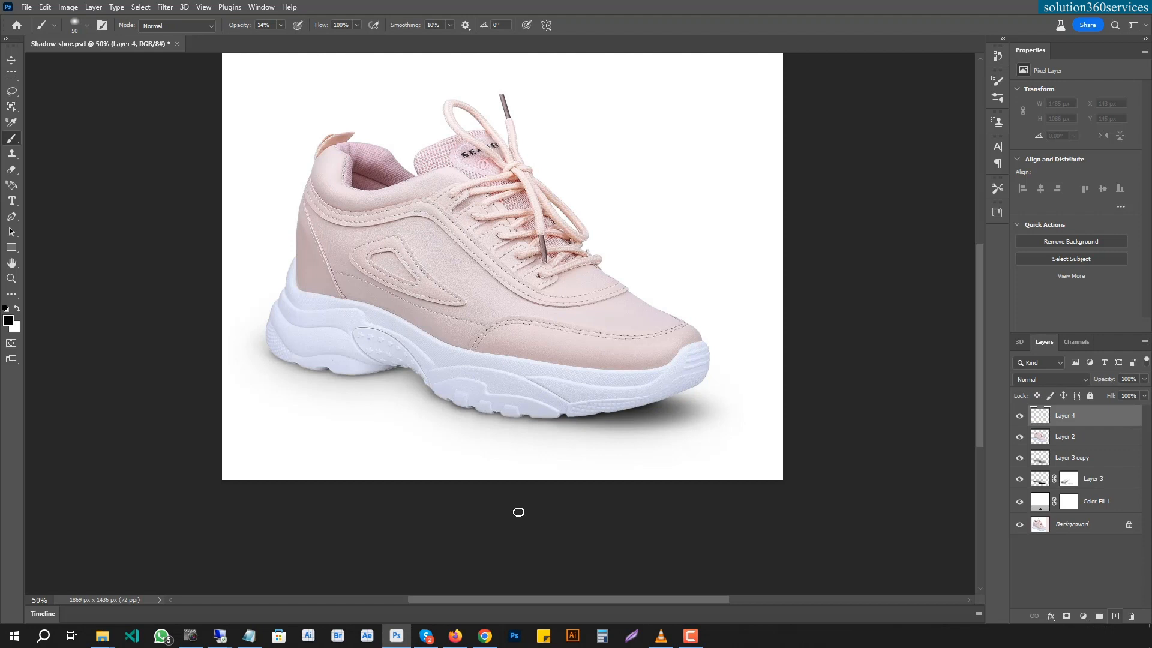
Flatten the 50 px soft brush tip into a thin horizontal ellipse
right_click(513, 218)
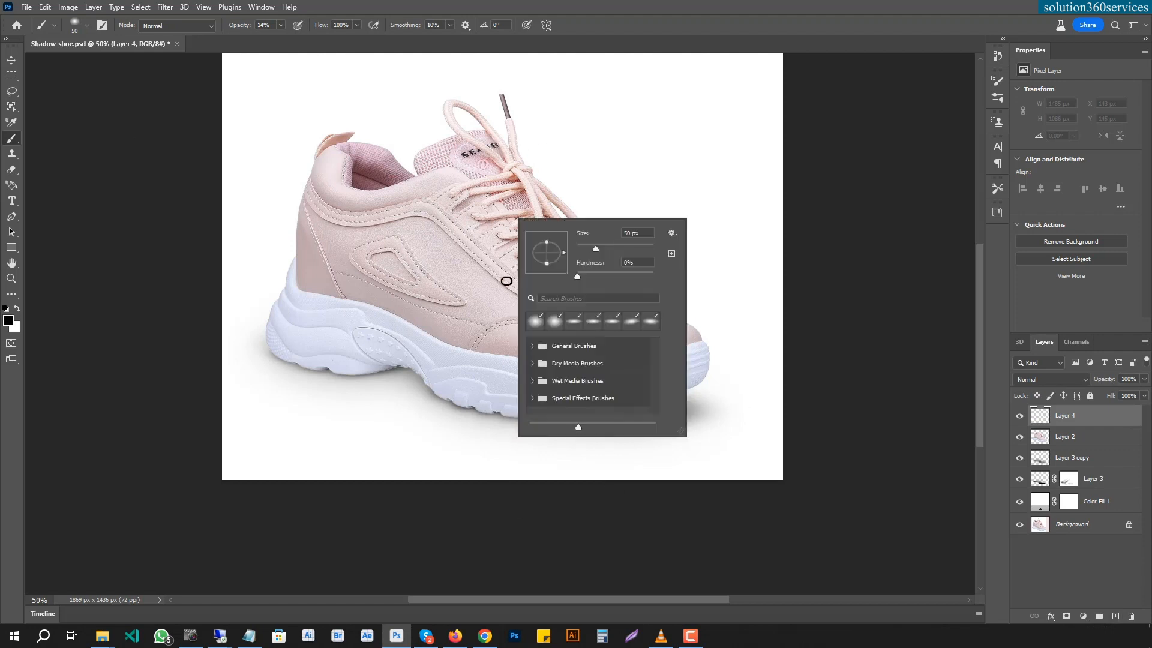
left_click_drag(546, 258, 548, 257)
left_click(12, 93)
mouse_move(612, 234)
left_mouse_down()
mouse_move(729, 231)
mouse_move(725, 216)
mouse_move(701, 210)
mouse_move(593, 198)
mouse_move(584, 218)
mouse_move(615, 237)
left_mouse_up()
key("ctrl+d")
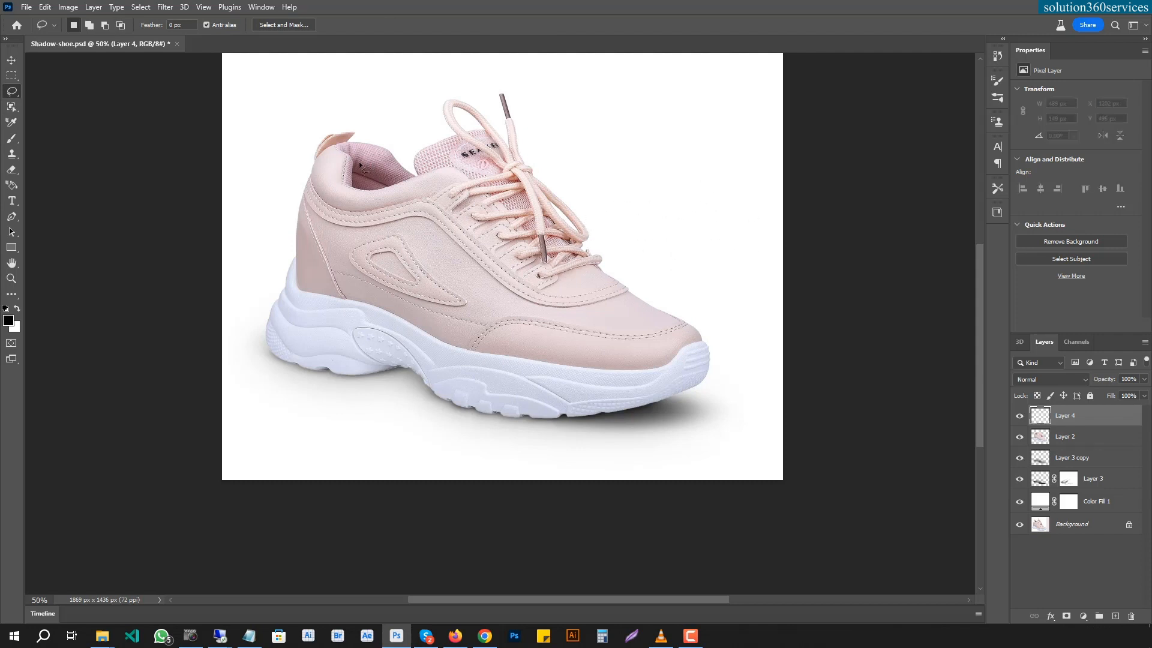
left_click(12, 123)
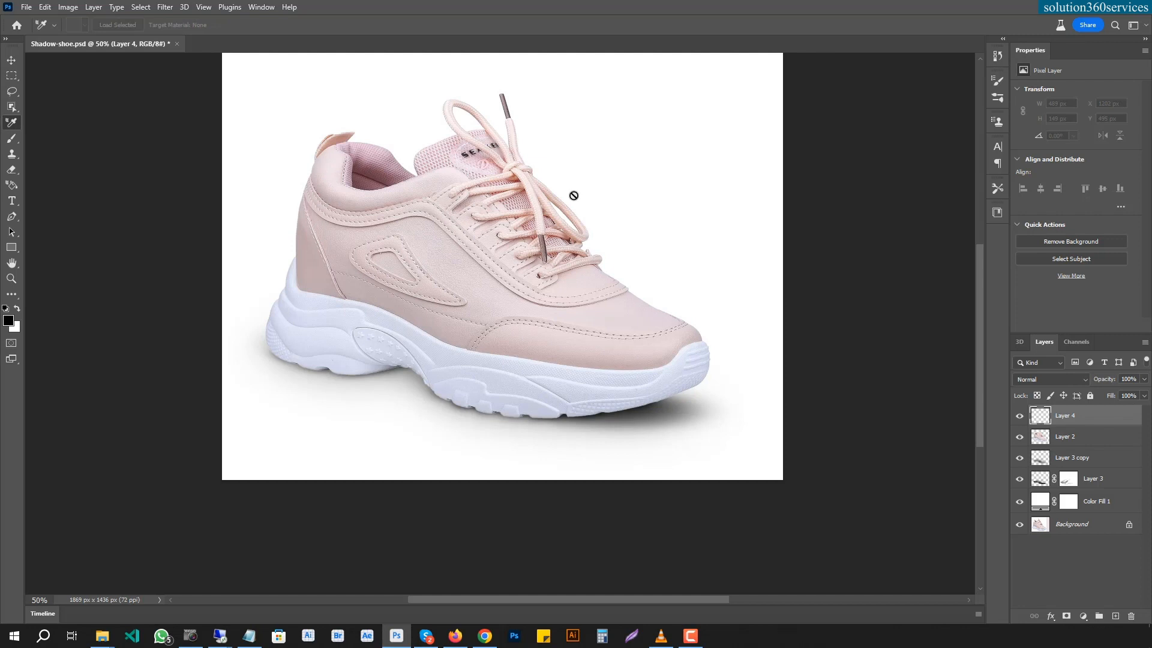
Enlarge the flattened soft brush to 369 px, testing it on the empty background beside the laces and undoing the stroke
left_click(10, 140)
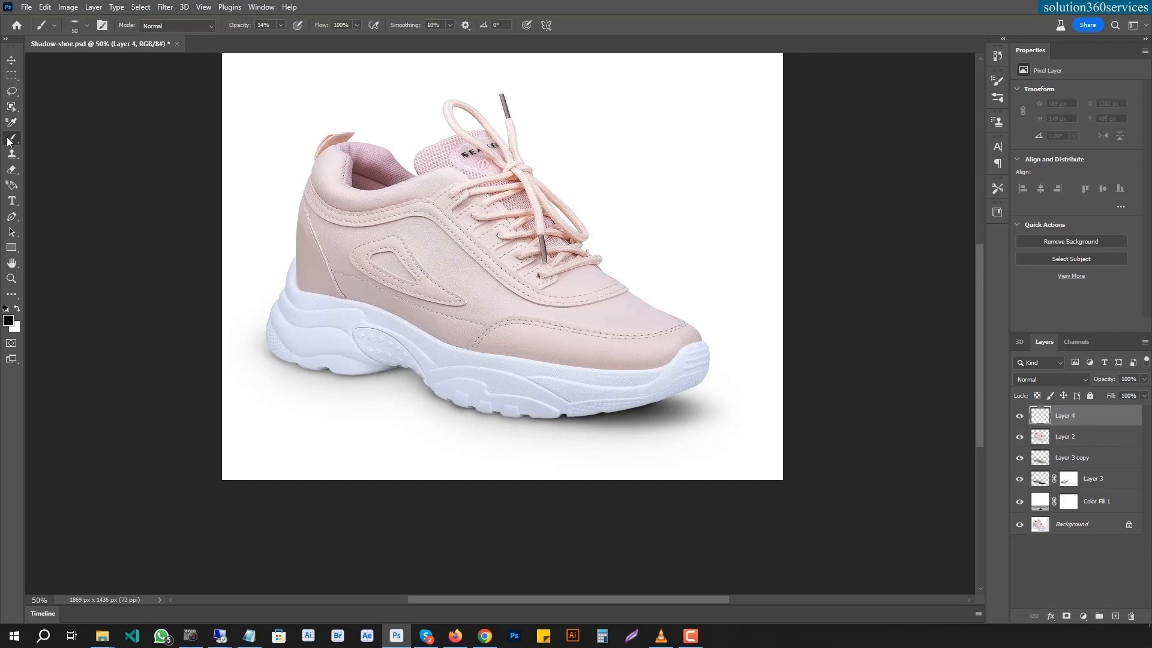
right_click(551, 165)
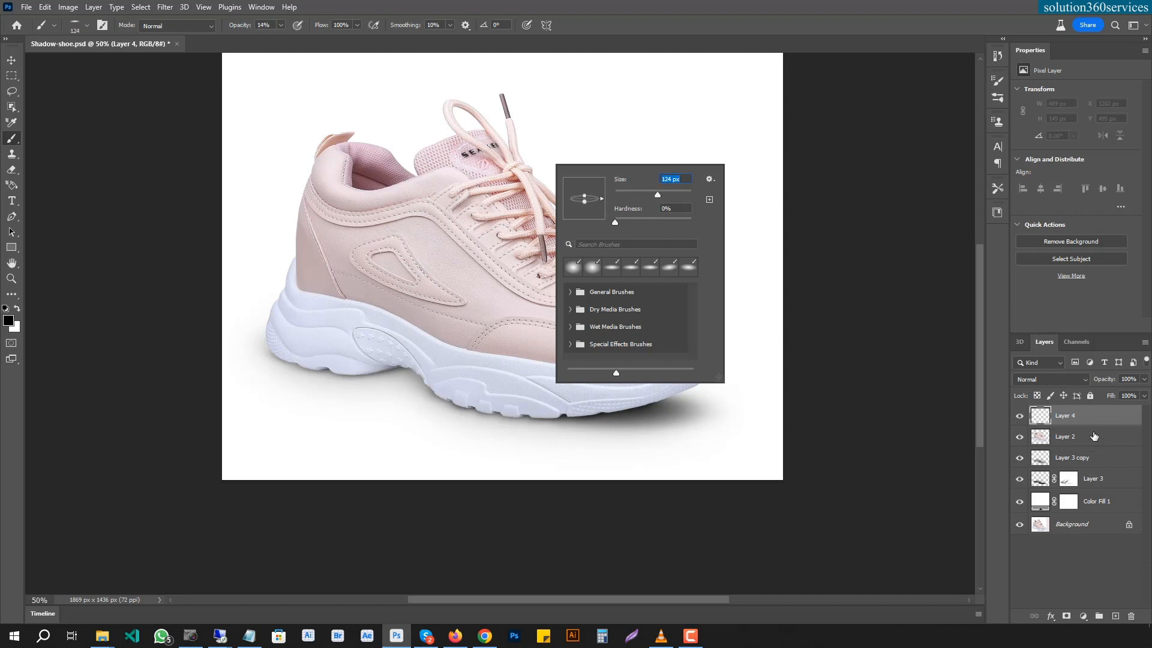
key("Return")
right_click(610, 161)
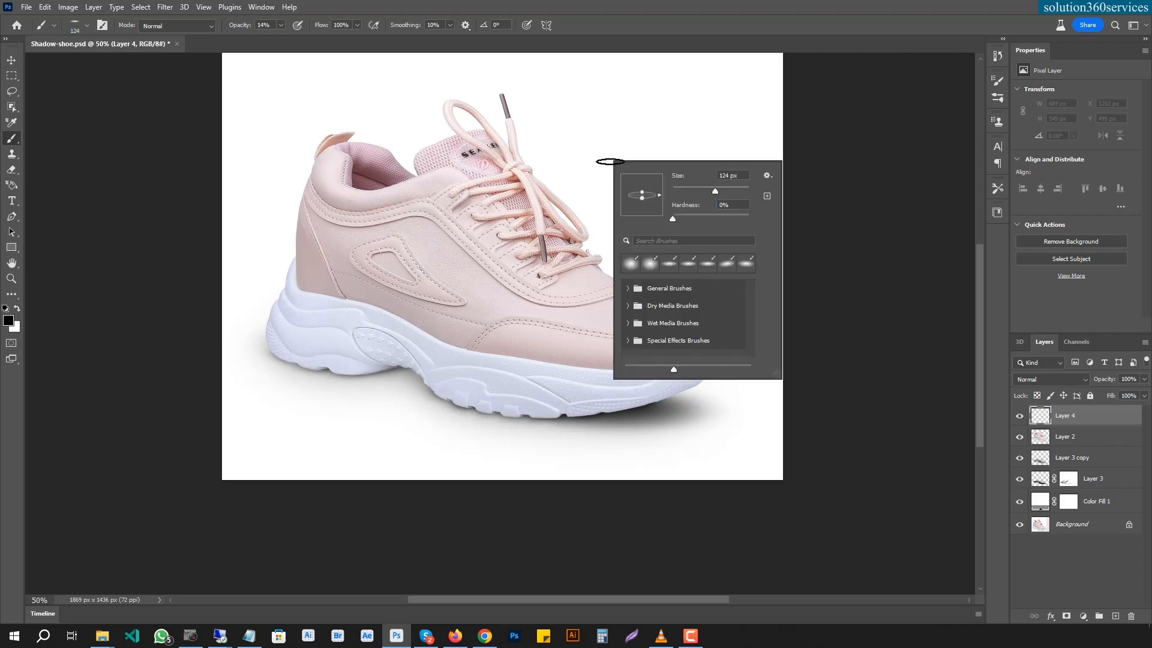
left_click_drag(738, 188, 633, 210)
left_click(1075, 417)
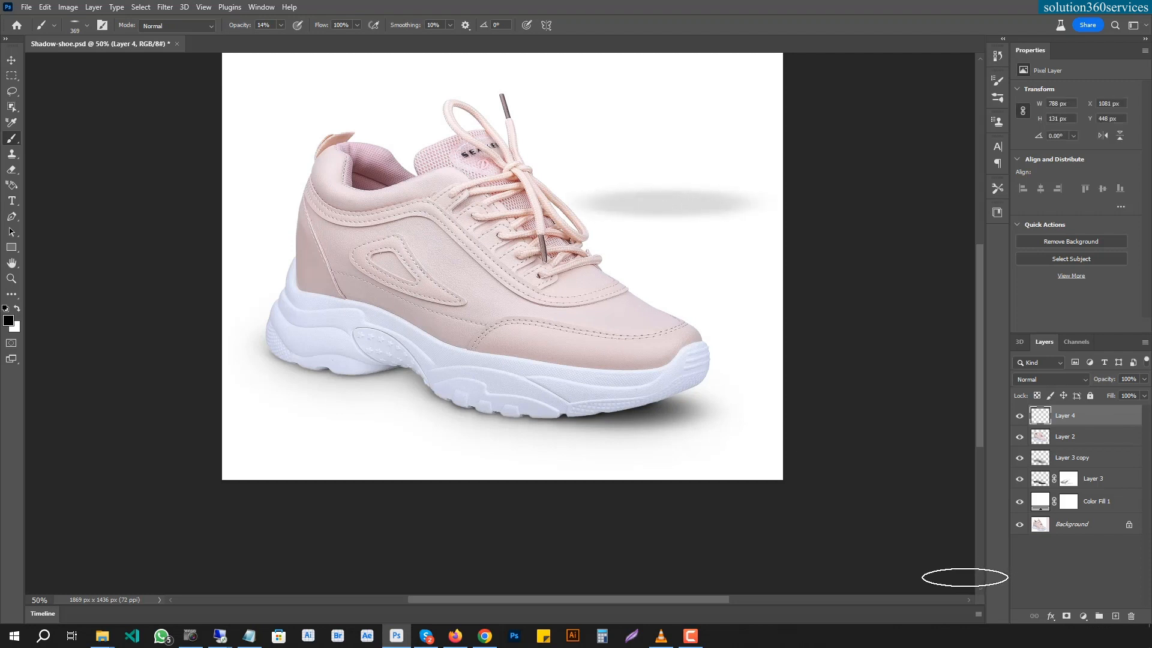
key("ctrl+z")
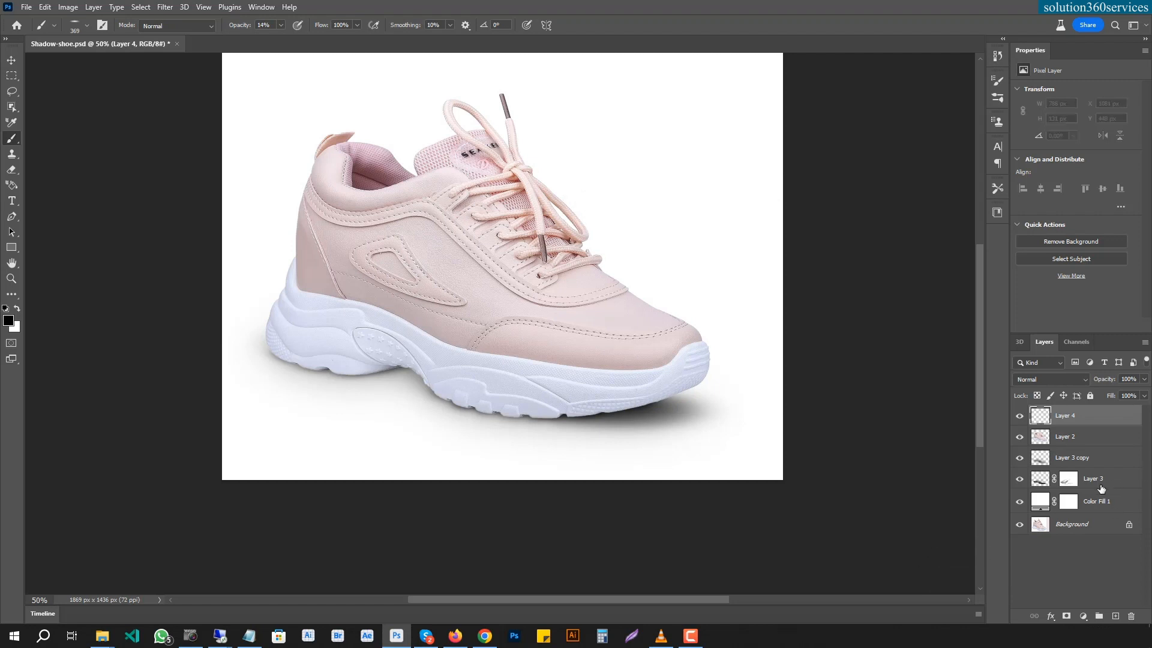
Group the shadow layers Layer 3 copy and Layer 3, and hide the group
left_click(1098, 456)
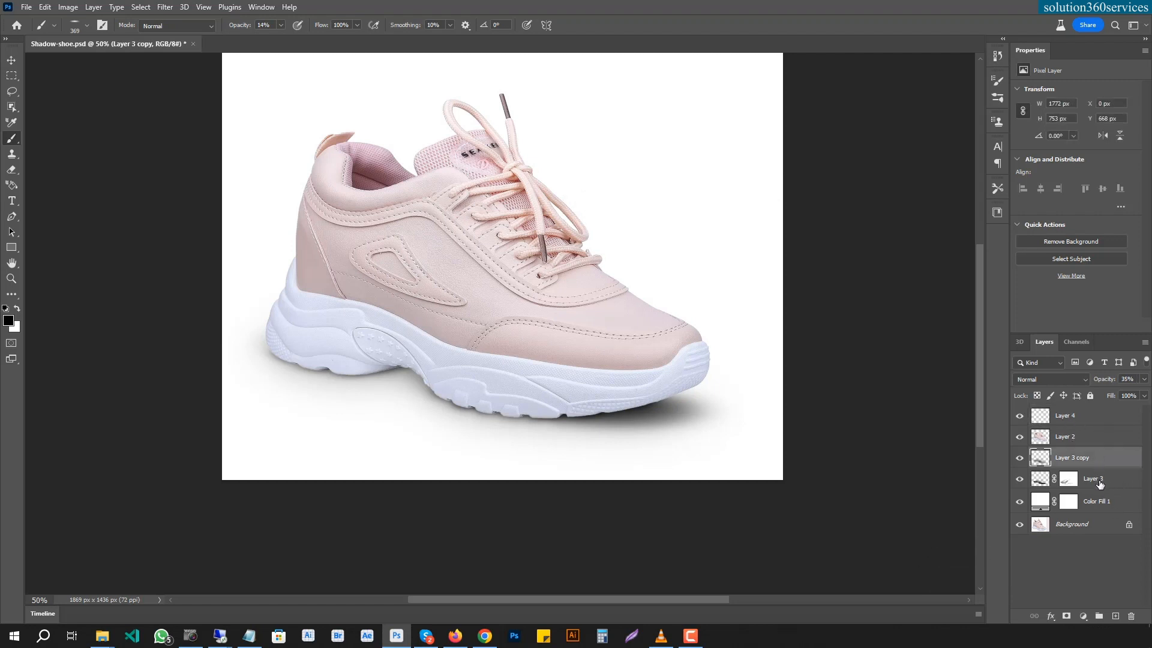
left_click(1095, 484, "shift")
key("ctrl+g")
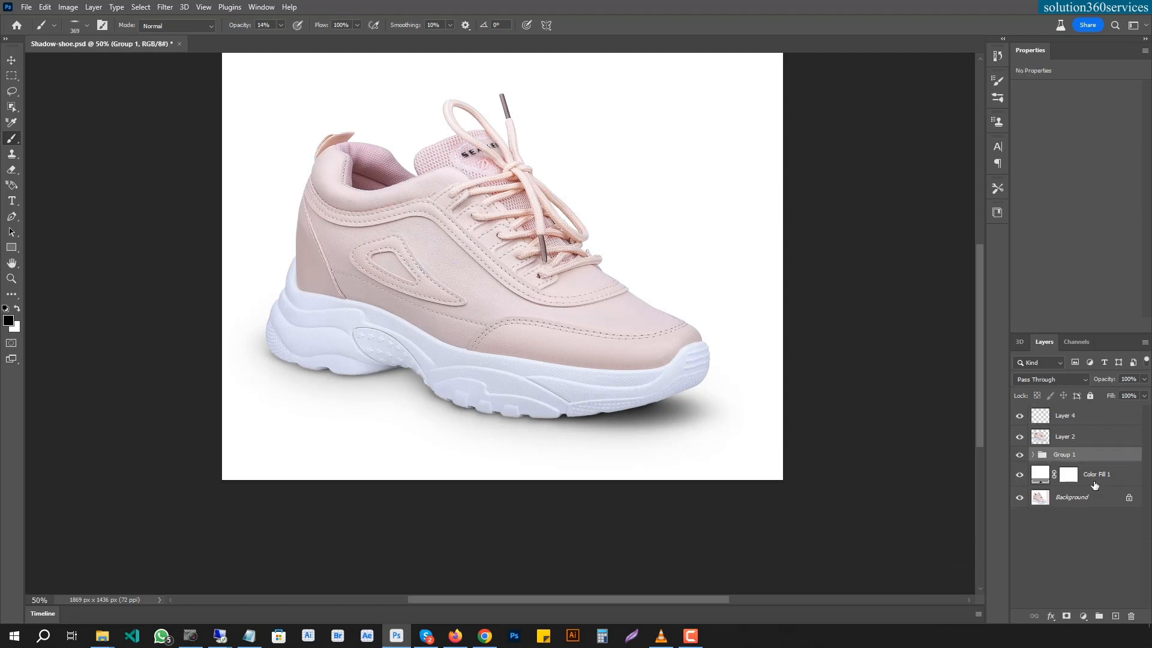
left_click(1019, 454)
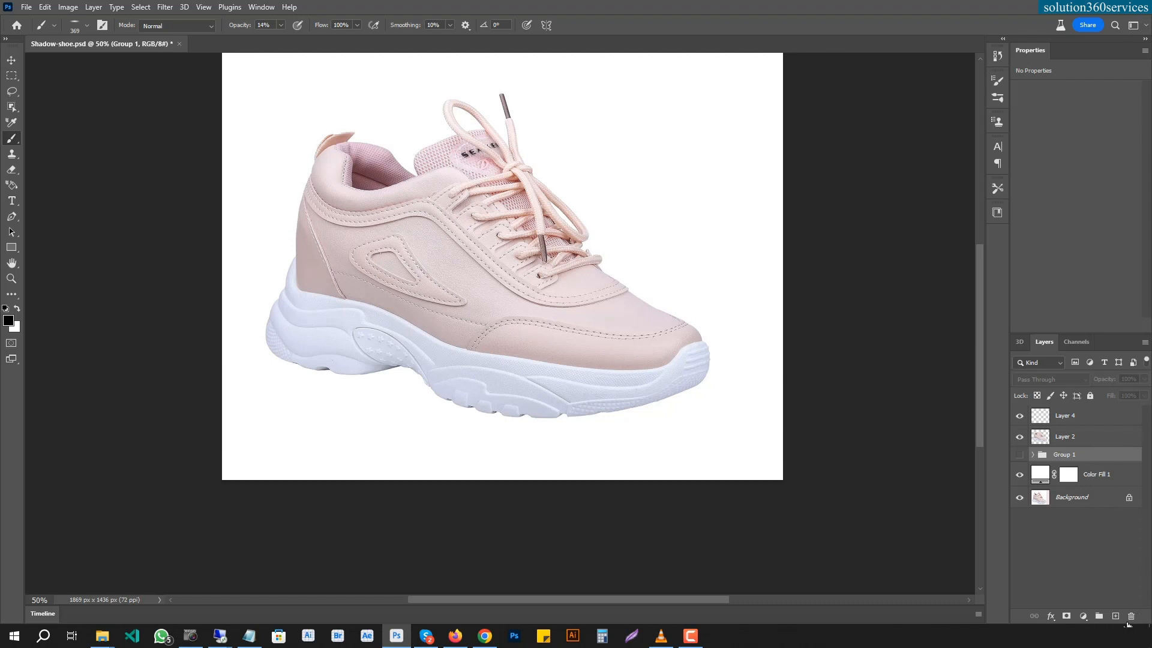
Add a new layer beneath the sneaker and paint a faint, wide shadow under the toe and heel with the 369 px brush
left_click(1115, 616)
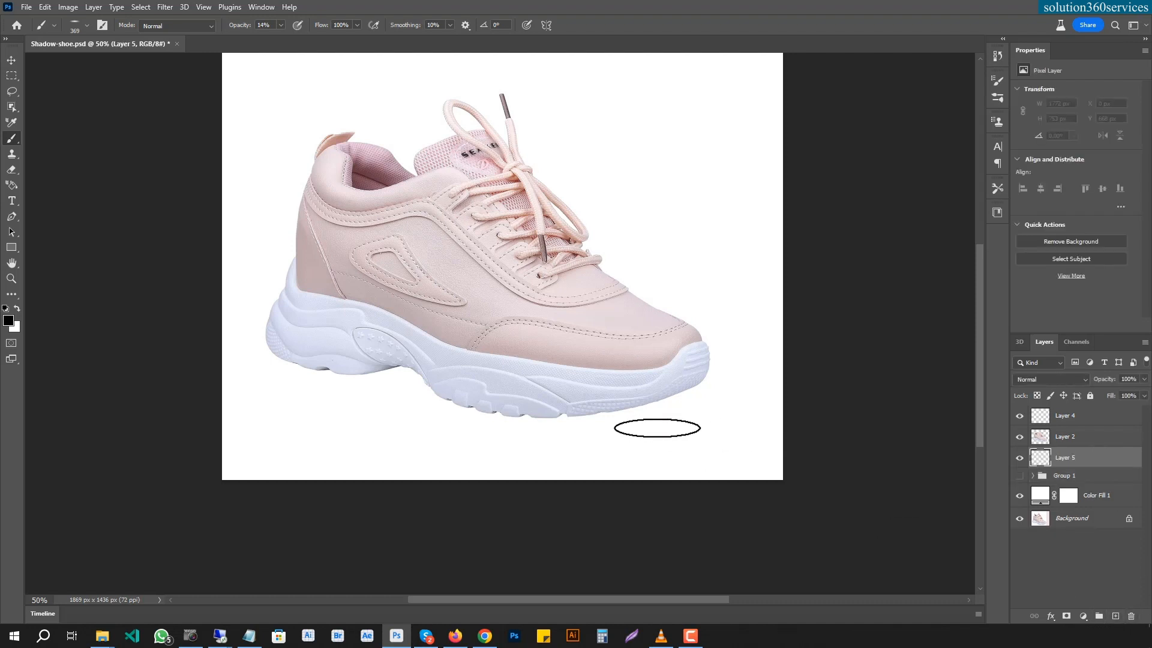
mouse_move(662, 413)
left_mouse_down()
mouse_move(532, 399)
mouse_move(604, 406)
left_mouse_up()
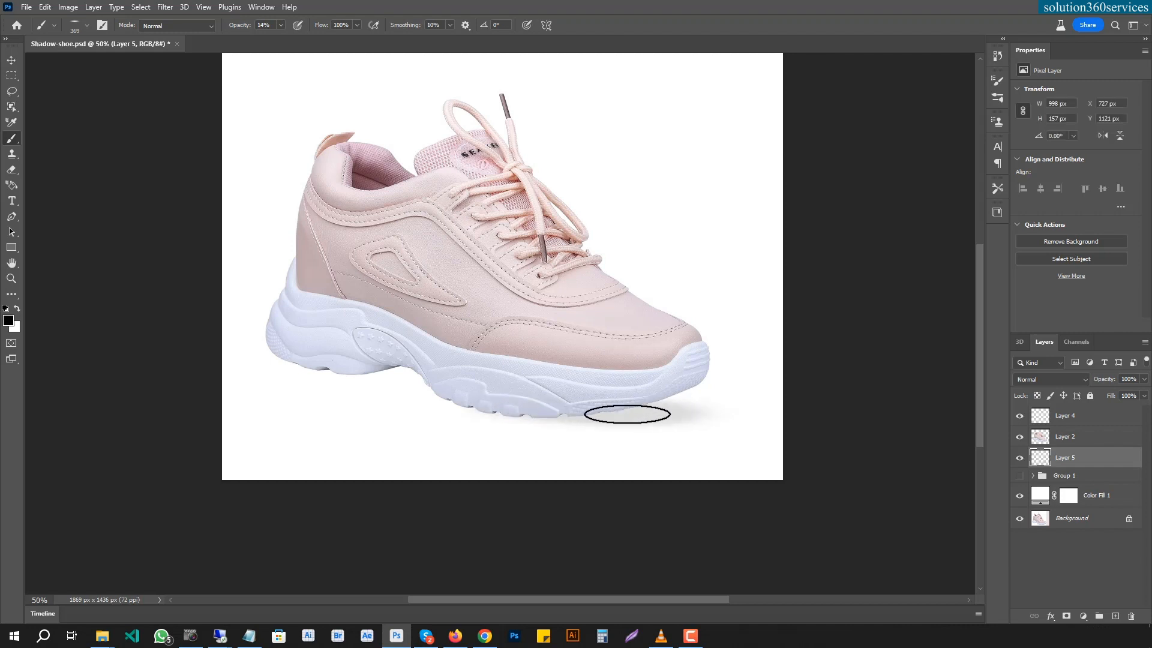
mouse_move(415, 358)
left_mouse_down()
mouse_move(362, 364)
mouse_move(324, 360)
mouse_move(322, 347)
mouse_move(330, 332)
mouse_move(468, 363)
left_mouse_up()
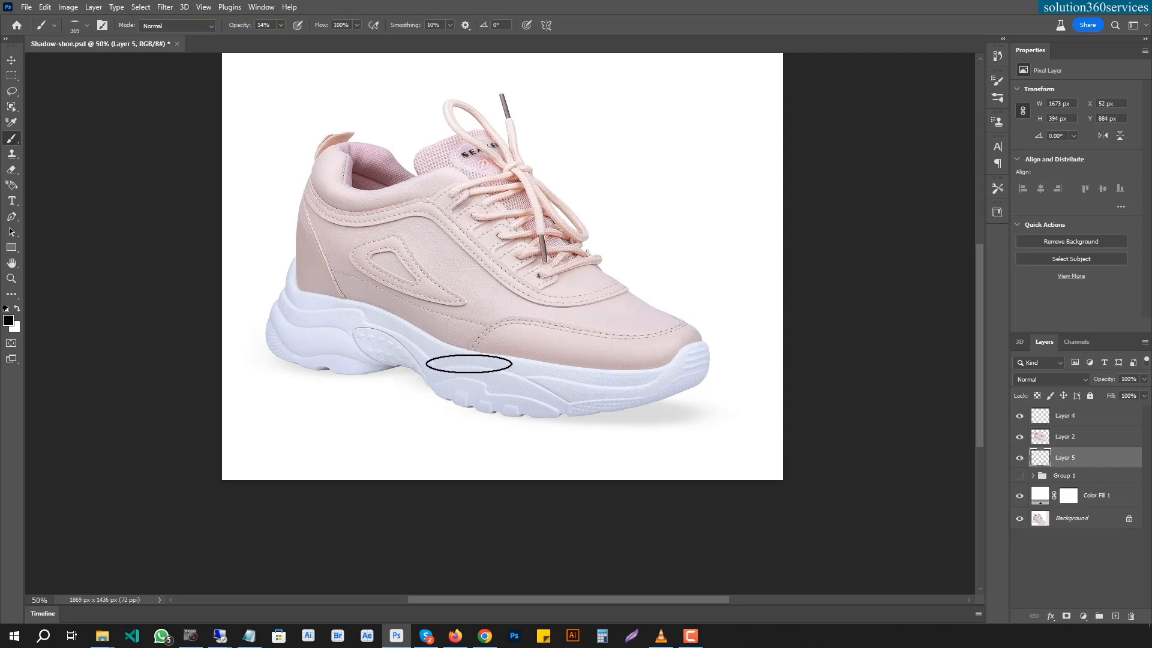
Add another layer above the faint shadow and set the flattened brush to 175 px, 8° angle and 100% opacity
left_click(1109, 616)
key("bracketleft")
key("bracketleft")
key("bracketleft")
key("bracketleft")
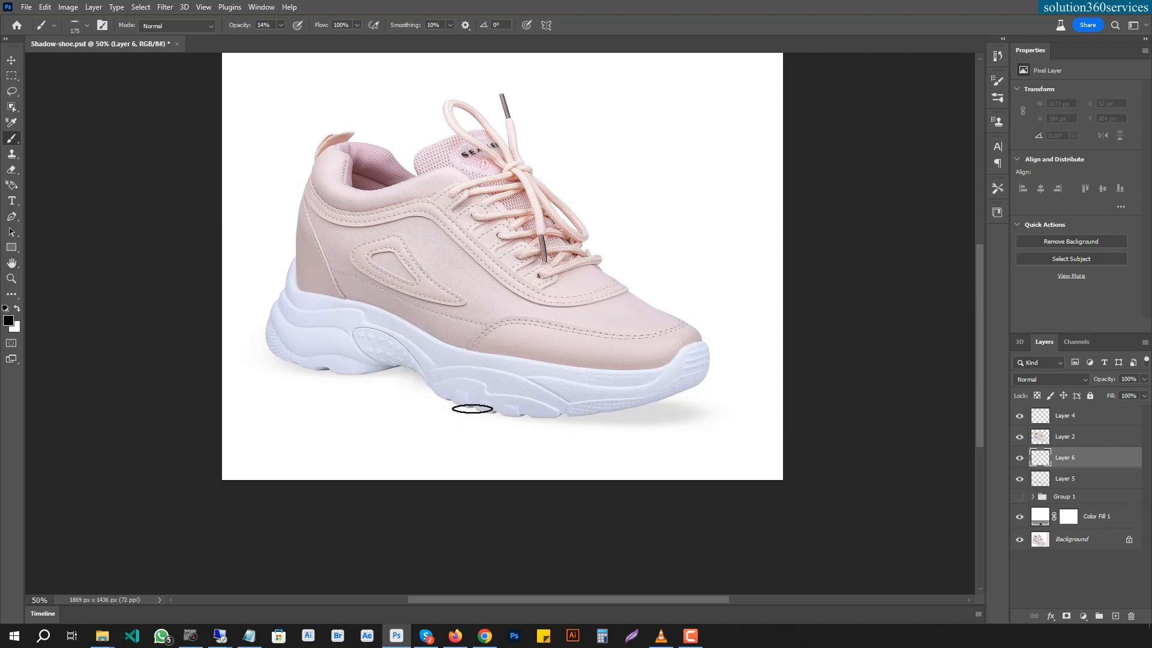
right_click(516, 369)
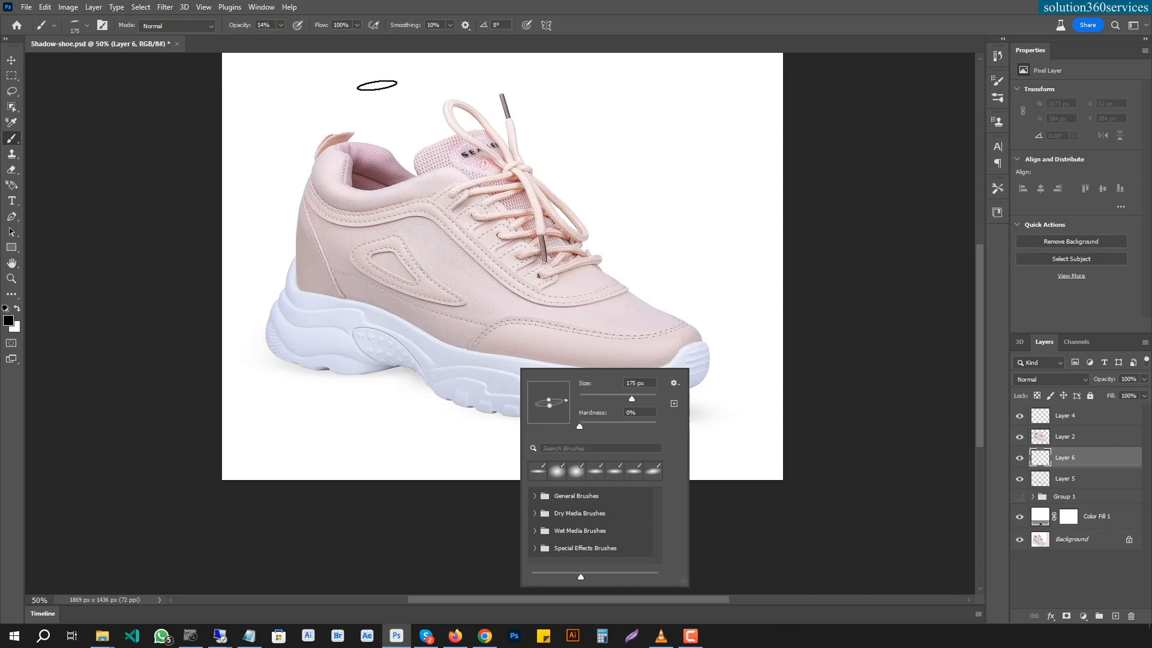
left_click(281, 25)
left_click(281, 25)
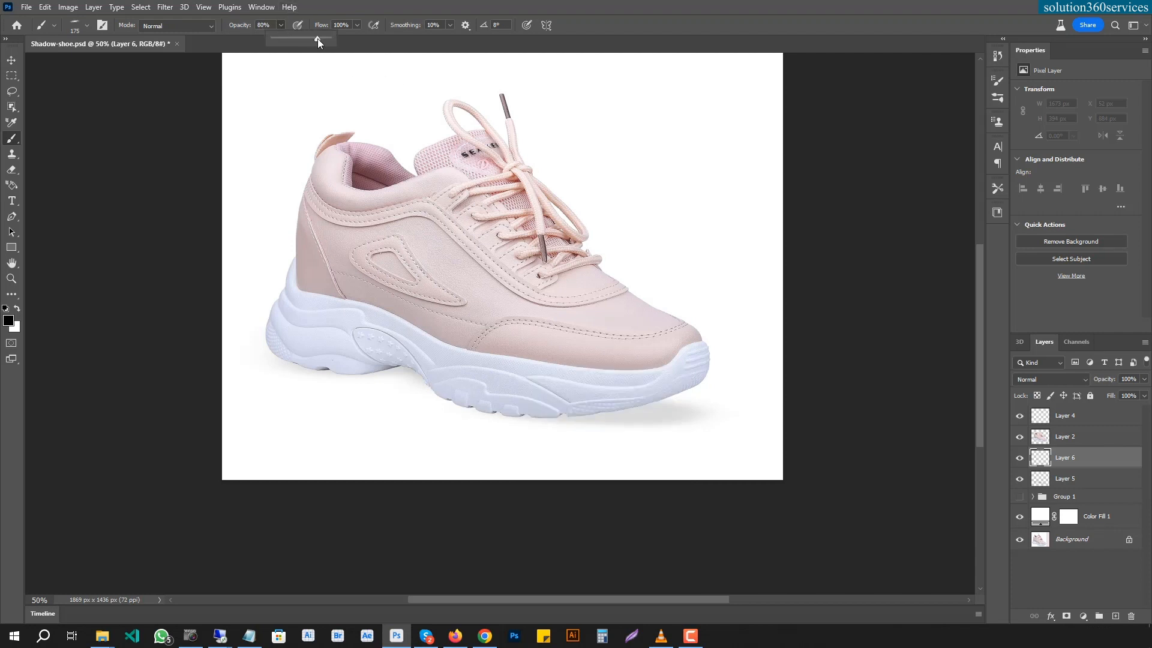
left_click_drag(315, 39, 520, 37)
Paint a dark contact shadow on Layer 6 along the sole's lower edge from heel to forefoot, undoing one stray stroke
left_click(355, 366)
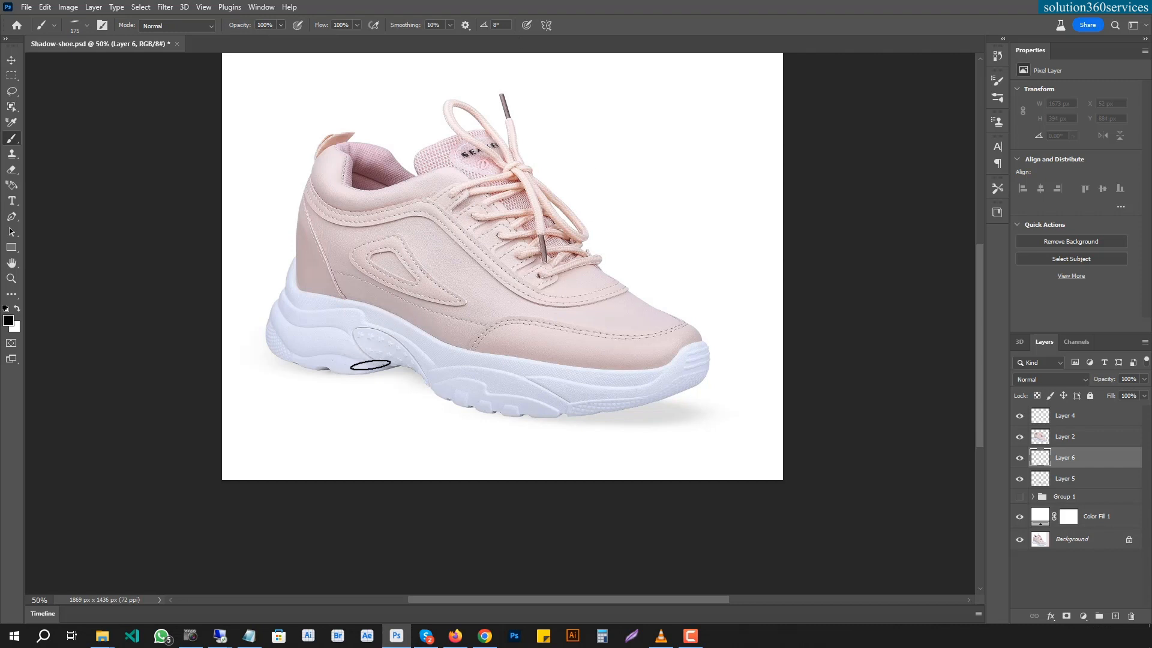
left_click_drag(395, 362, 403, 361)
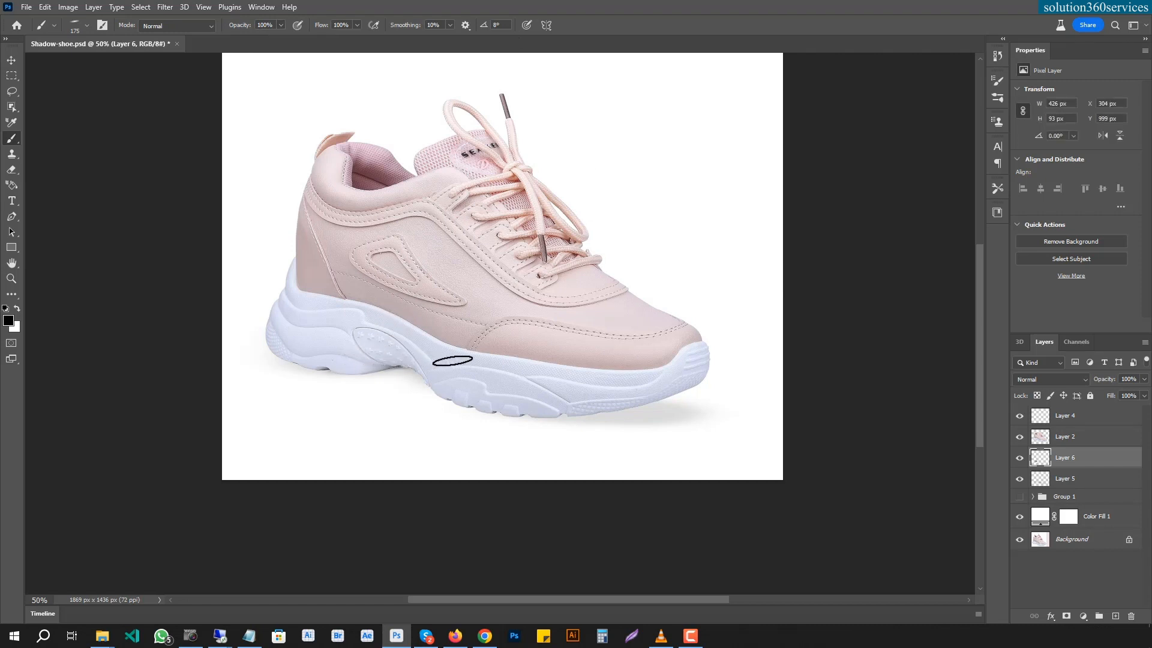
mouse_move(521, 361)
left_mouse_down()
mouse_move(355, 369)
mouse_move(403, 347)
mouse_move(309, 360)
mouse_move(352, 358)
mouse_move(317, 339)
mouse_move(294, 349)
mouse_move(360, 348)
left_mouse_up()
key("ctrl+z")
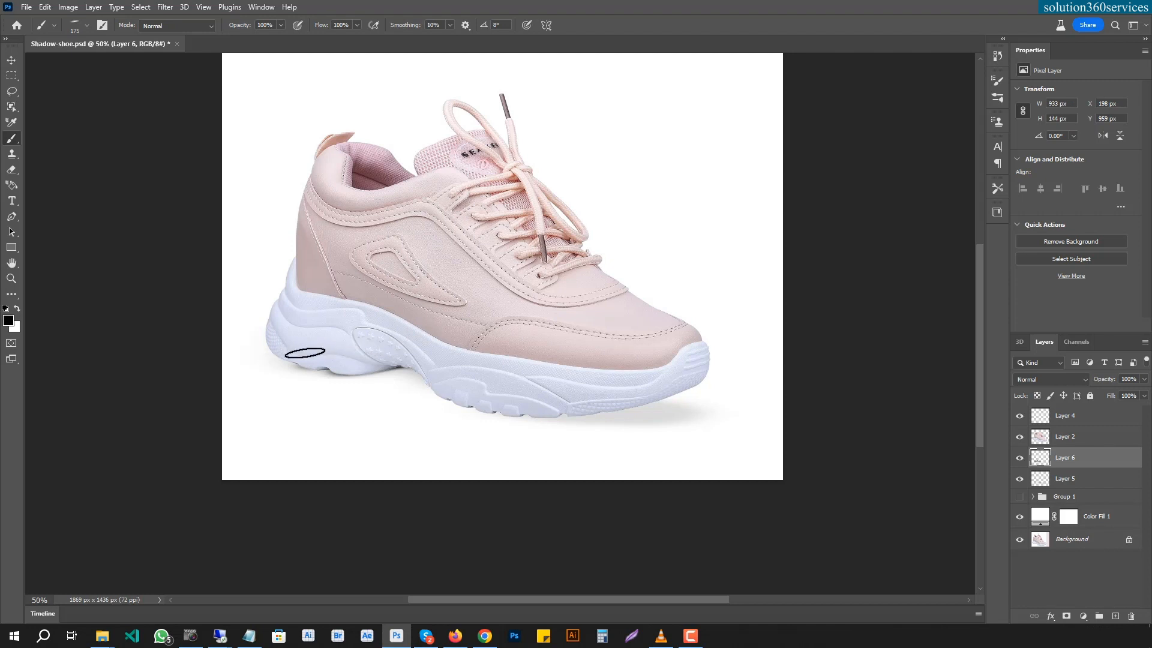
left_click_drag(324, 357, 381, 359)
mouse_move(467, 389)
left_mouse_down()
mouse_move(503, 400)
mouse_move(464, 398)
mouse_move(511, 408)
mouse_move(534, 394)
mouse_move(523, 410)
mouse_move(576, 404)
left_mouse_up()
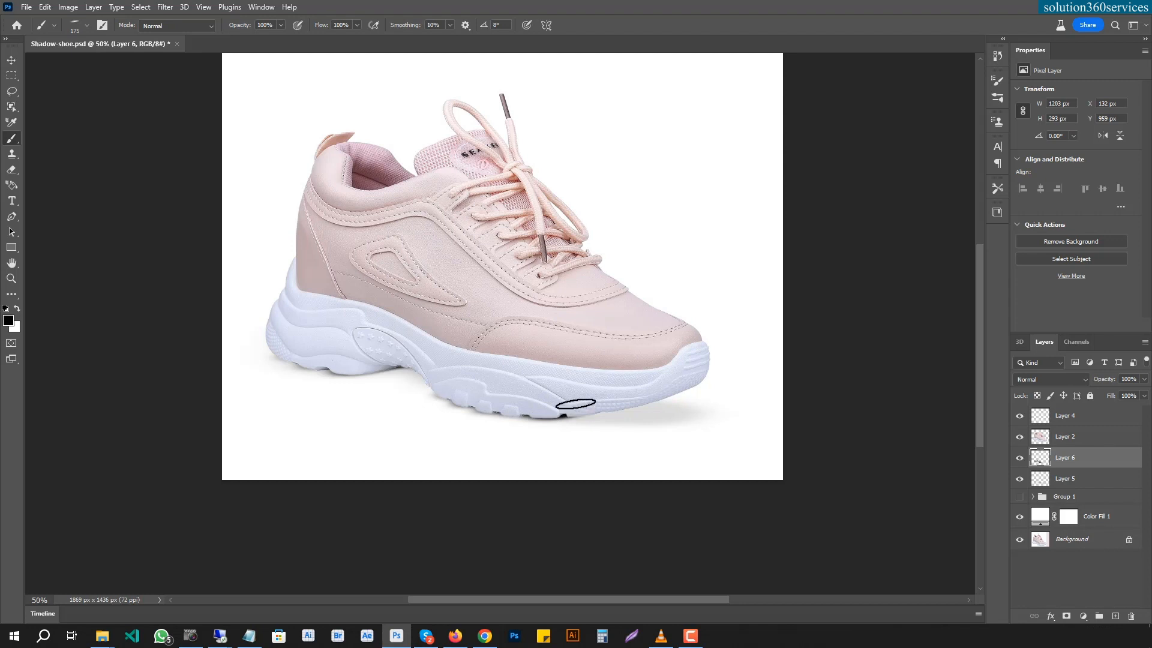
Paint a broad soft shadow along the sole on Layer 6 with a 448 px brush at 0° angle and 15% opacity
right_click(476, 277)
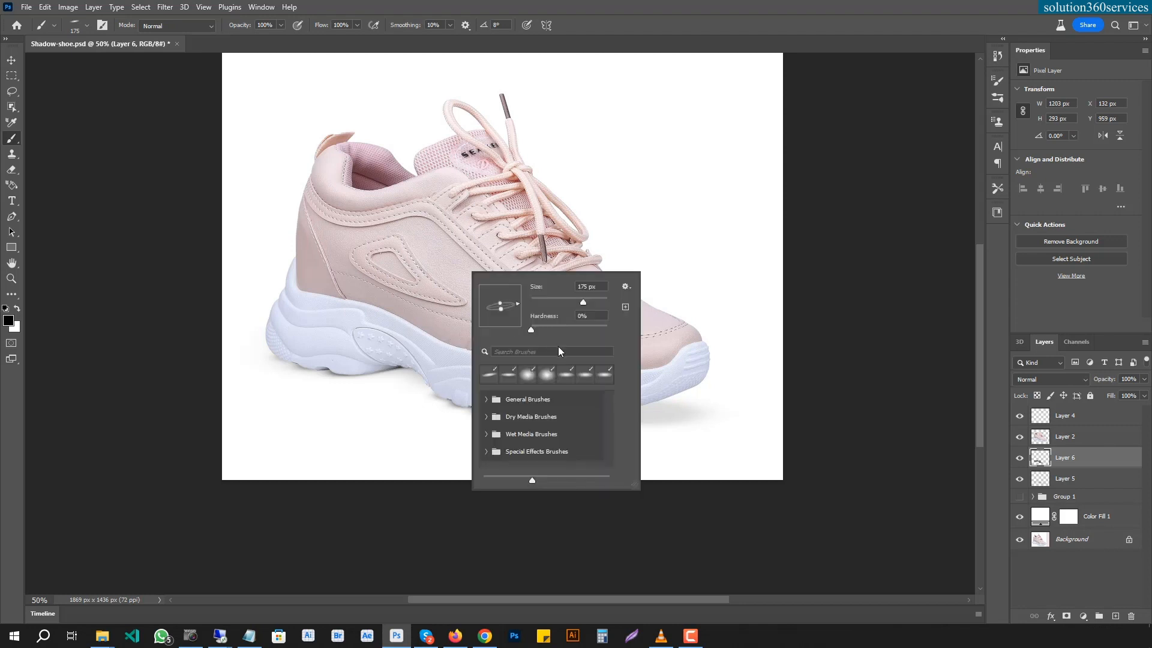
left_click(598, 302)
left_click_drag(368, 7, 365, 33)
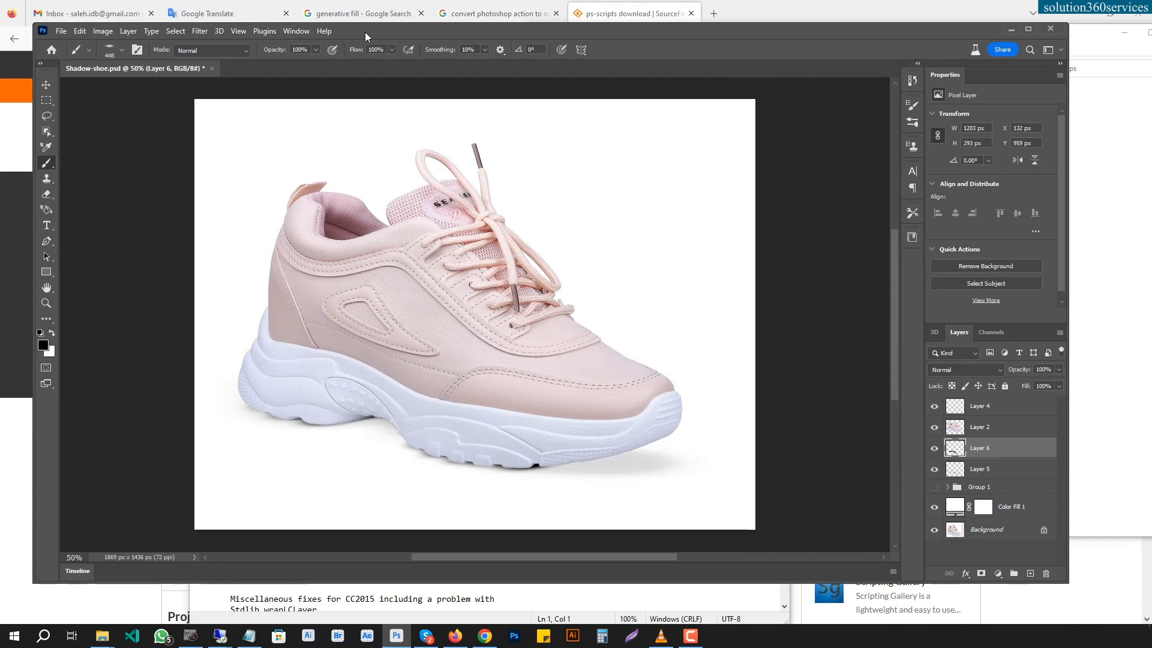
left_click(1028, 30)
left_click(280, 26)
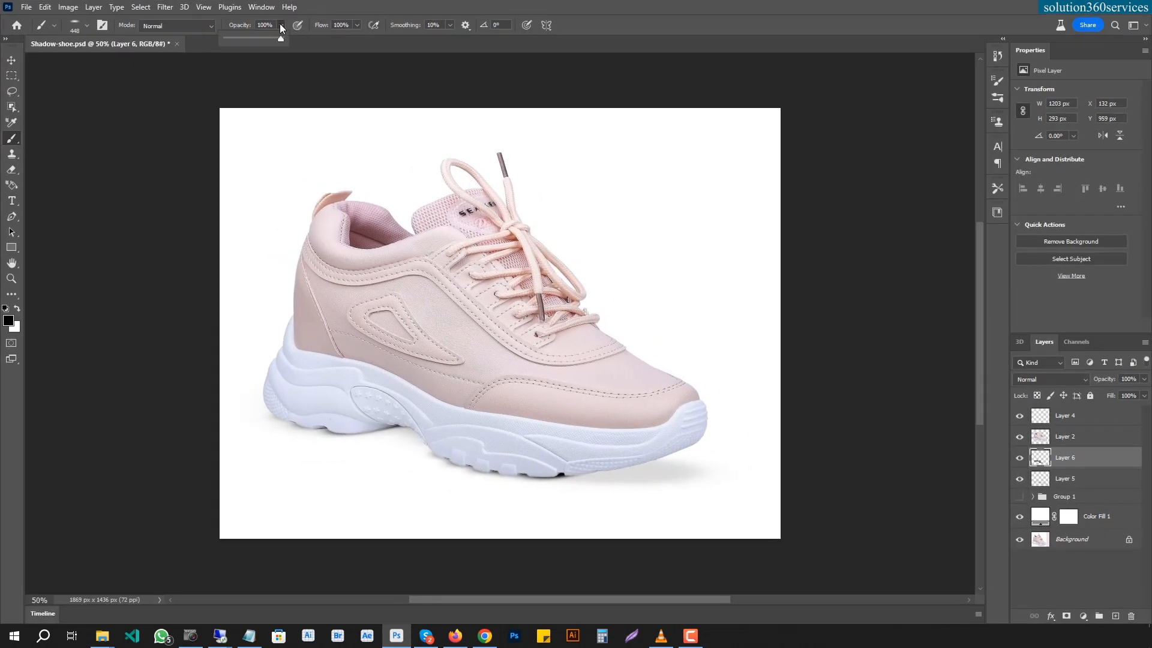
left_click(234, 37)
mouse_move(446, 423)
left_mouse_down()
mouse_move(496, 426)
mouse_move(466, 437)
left_mouse_up()
mouse_move(613, 419)
left_mouse_down()
mouse_move(381, 407)
mouse_move(443, 370)
mouse_move(340, 403)
mouse_move(459, 384)
mouse_move(468, 420)
mouse_move(582, 466)
mouse_move(648, 448)
mouse_move(625, 462)
mouse_move(474, 447)
left_mouse_up()
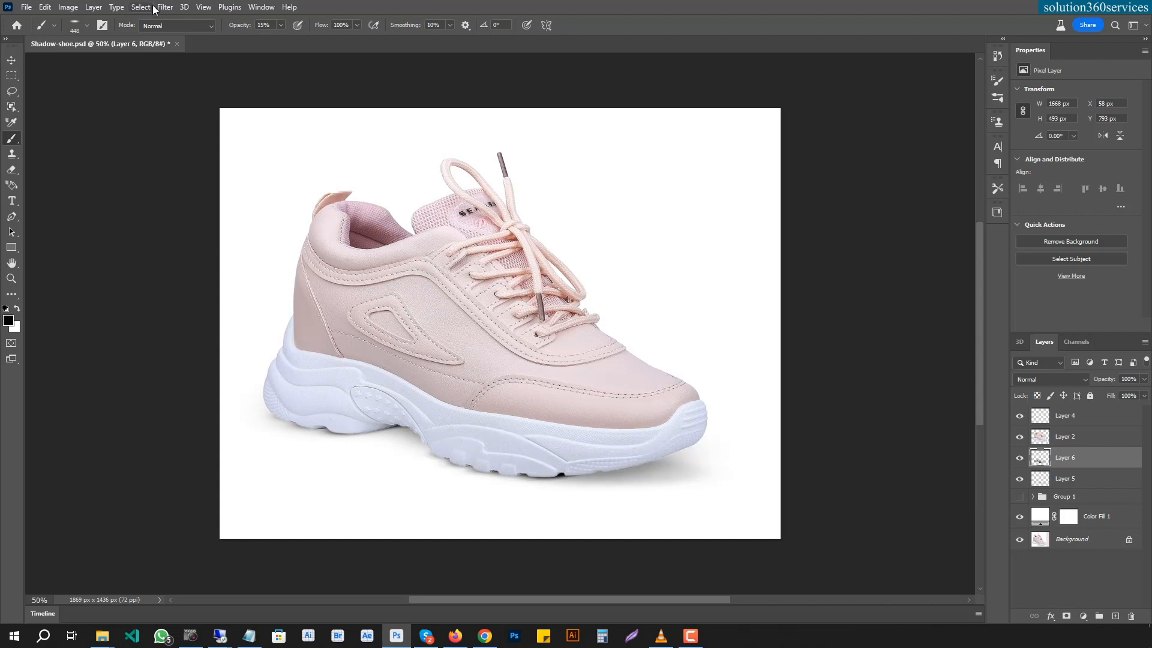
Raise the brush opacity to 100% and darken the contact shadow under the forefoot, undoing the first stroke and repainting it
left_click(282, 28)
left_click_drag(280, 41, 373, 40)
mouse_move(617, 446)
left_mouse_down()
mouse_move(495, 444)
mouse_move(554, 463)
mouse_move(498, 431)
left_mouse_up()
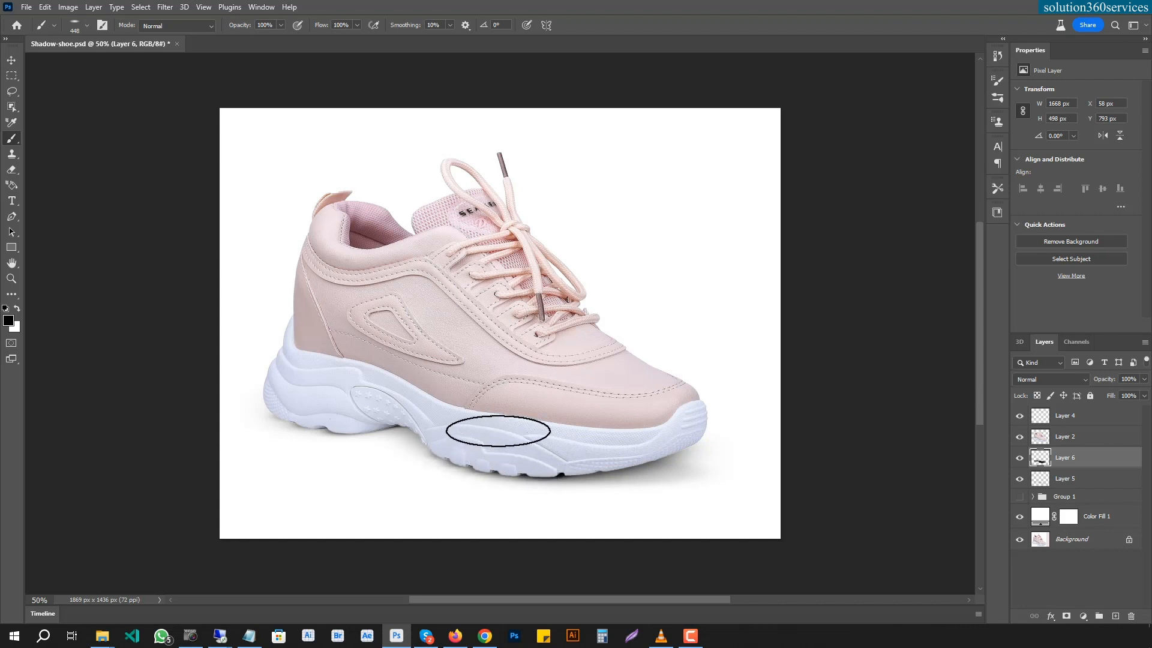
key("ctrl+z")
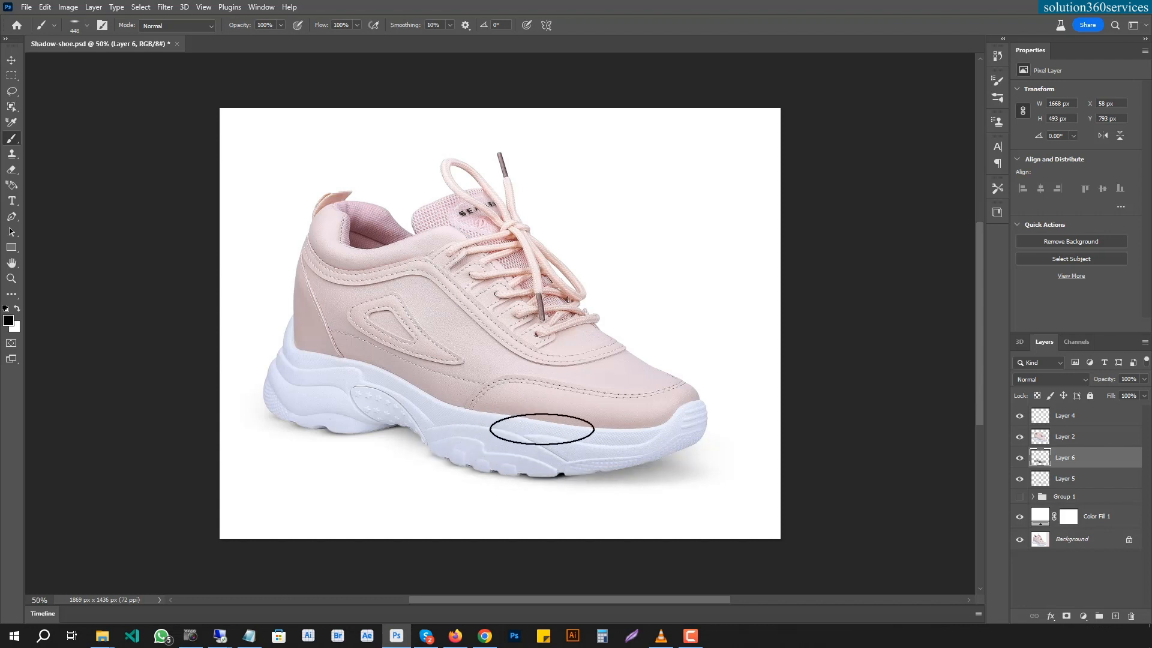
left_click_drag(553, 450, 556, 457)
Build up the shadow beneath the toe with soft strokes at 33% and 6% brush opacity
left_click(280, 28)
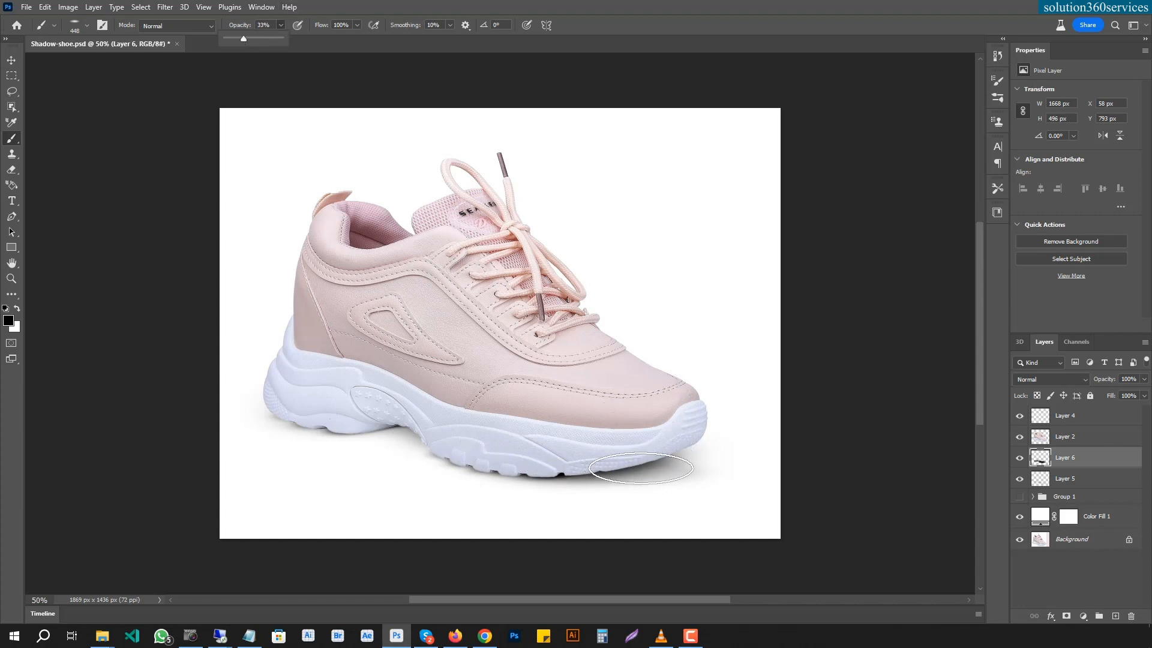
left_click_drag(645, 470, 610, 462)
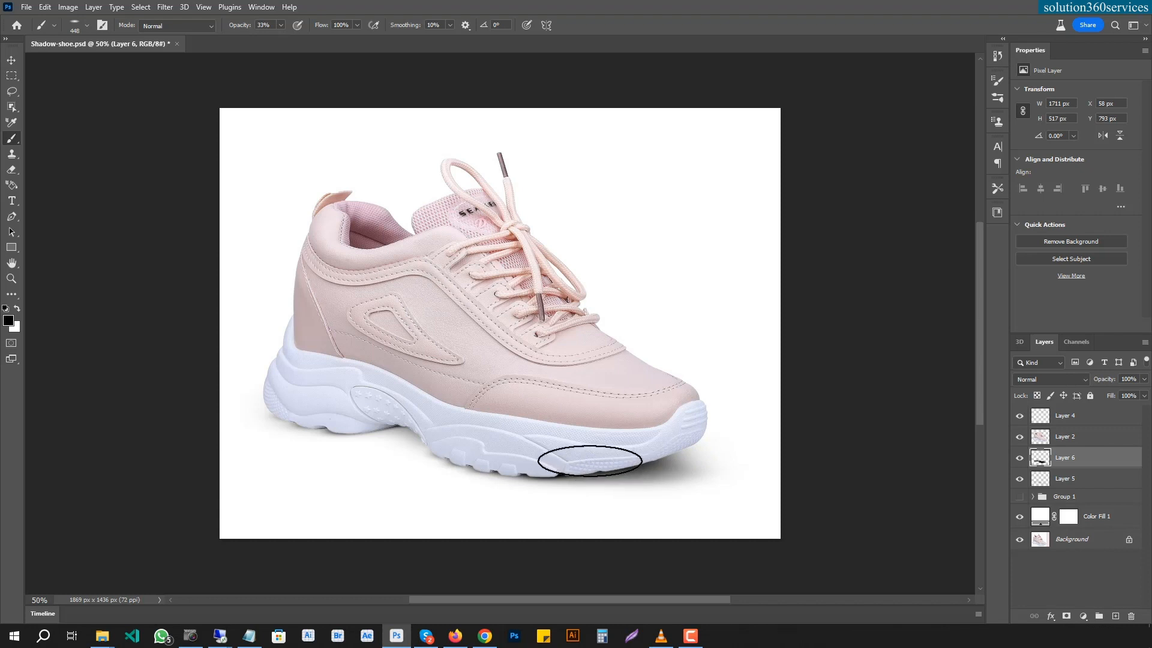
left_click(280, 27)
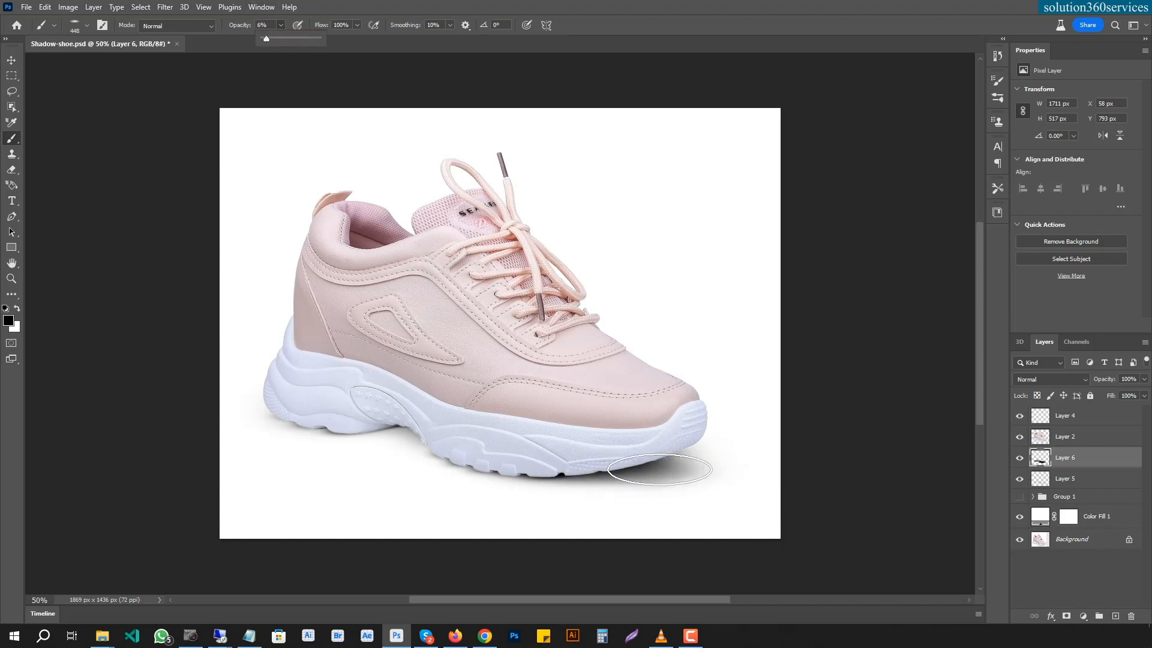
left_click(655, 466)
mouse_move(657, 465)
left_mouse_down()
mouse_move(683, 467)
mouse_move(664, 465)
left_mouse_up()
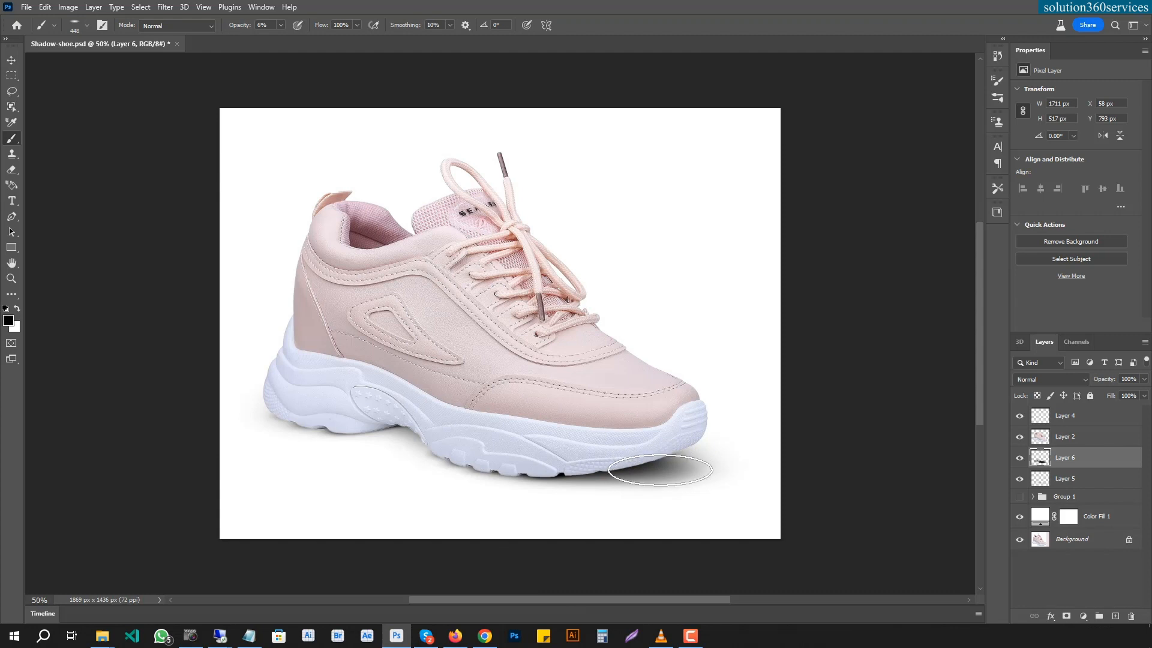
Add a layer mask to Layer 6 and brush black on it at 48% opacity to fade the shadow beyond the toe
left_click(1021, 459)
left_click(1020, 459)
left_click(1065, 617)
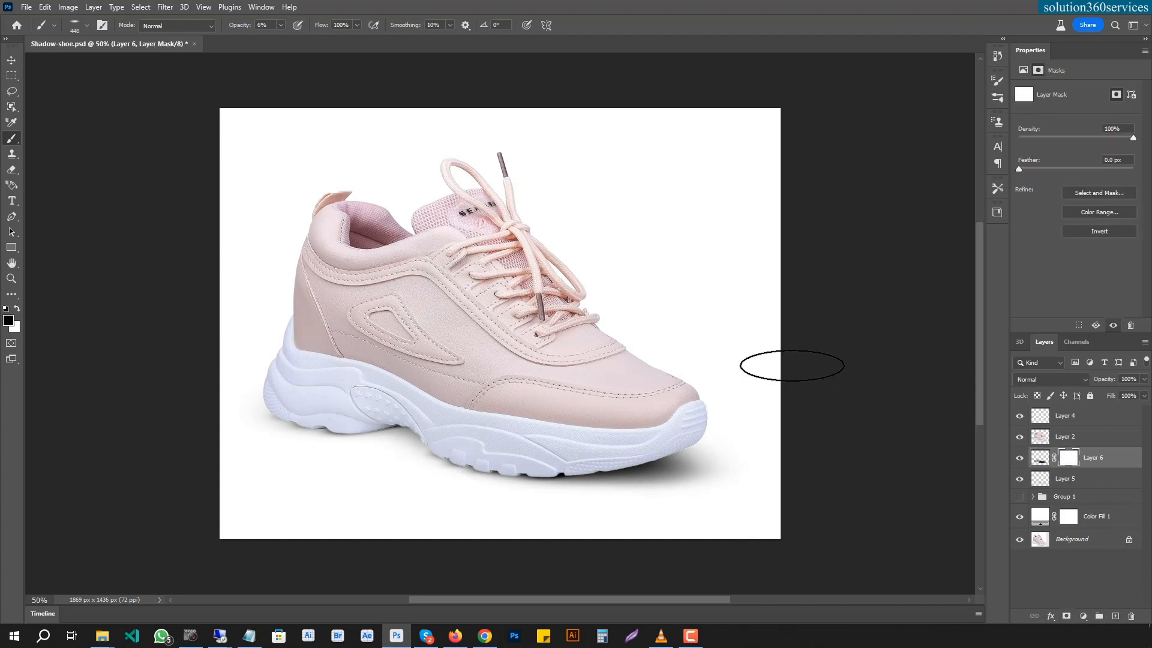
key("x")
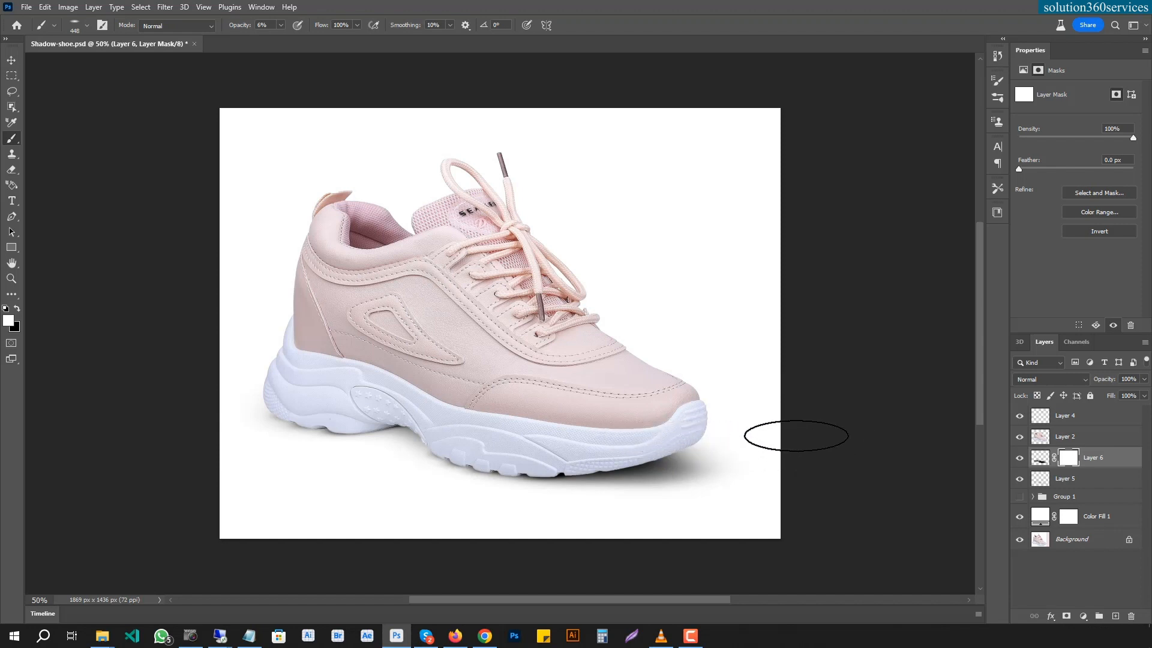
left_click(278, 27)
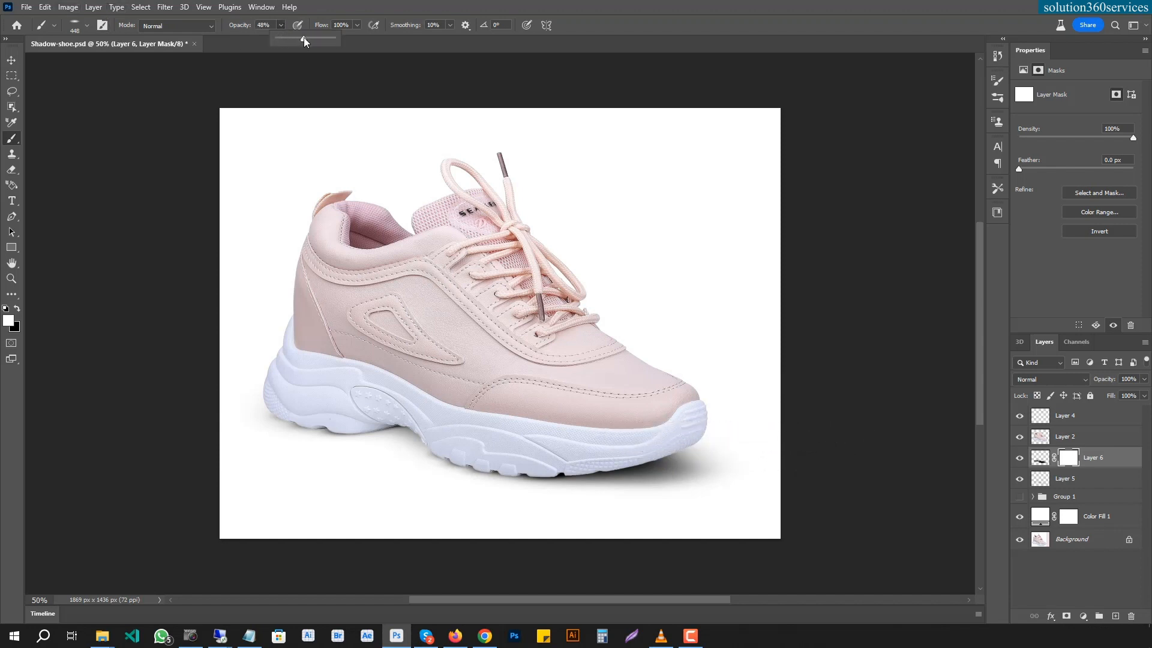
left_click(666, 440)
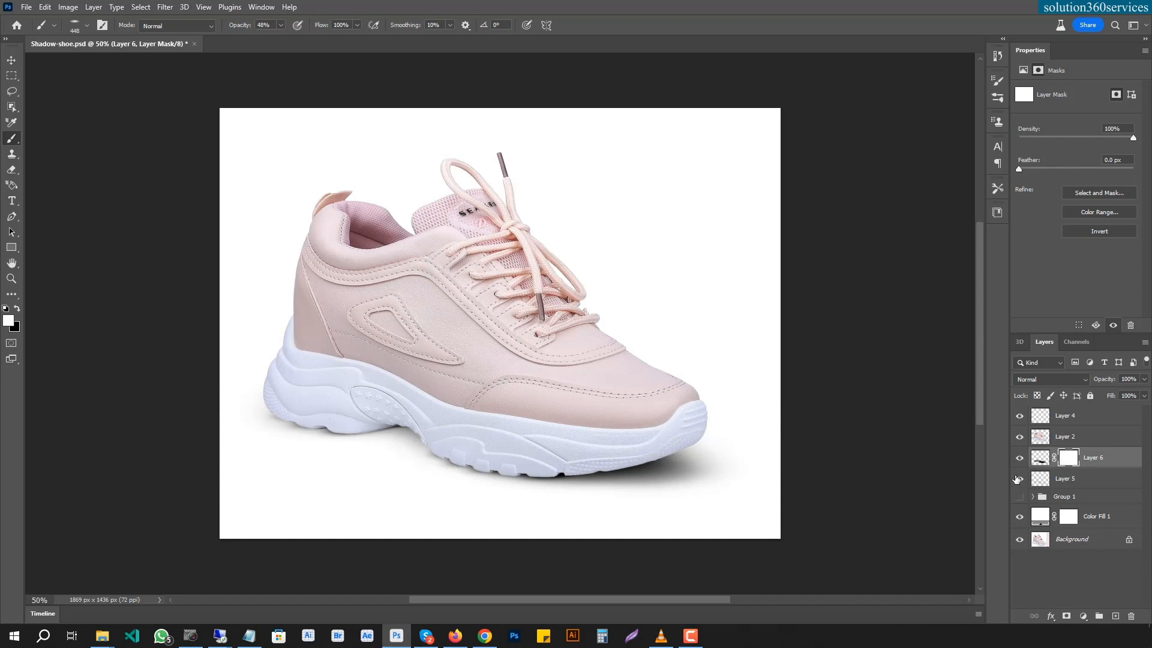
left_click(1019, 478)
left_click(1018, 479)
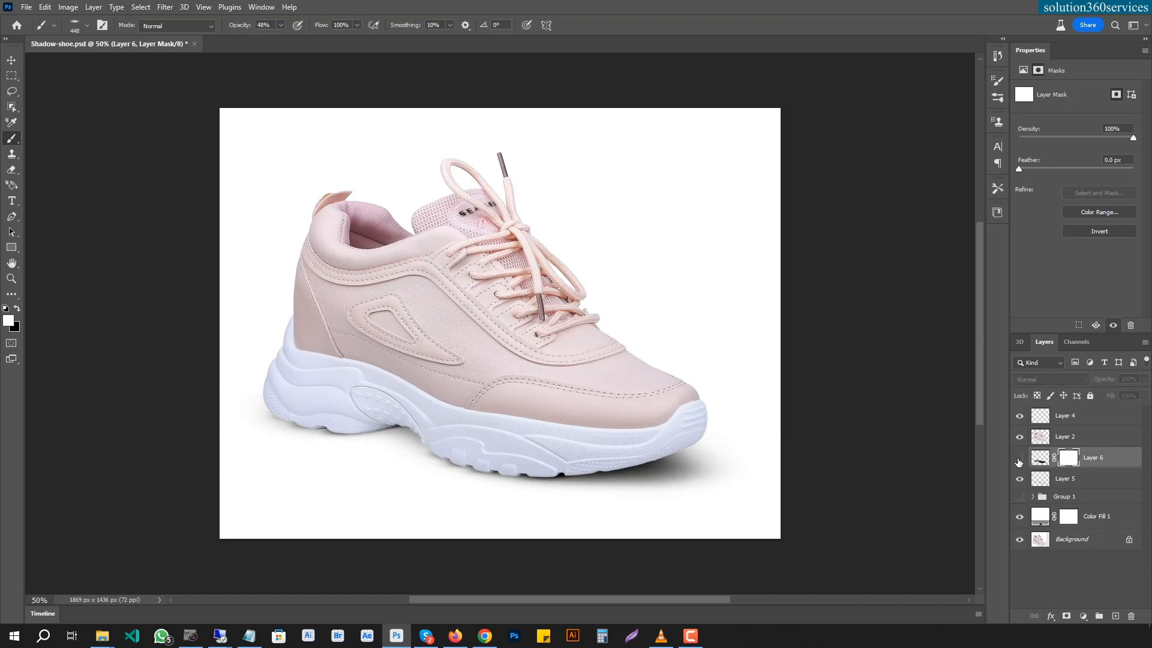
left_click(1019, 460)
key("x")
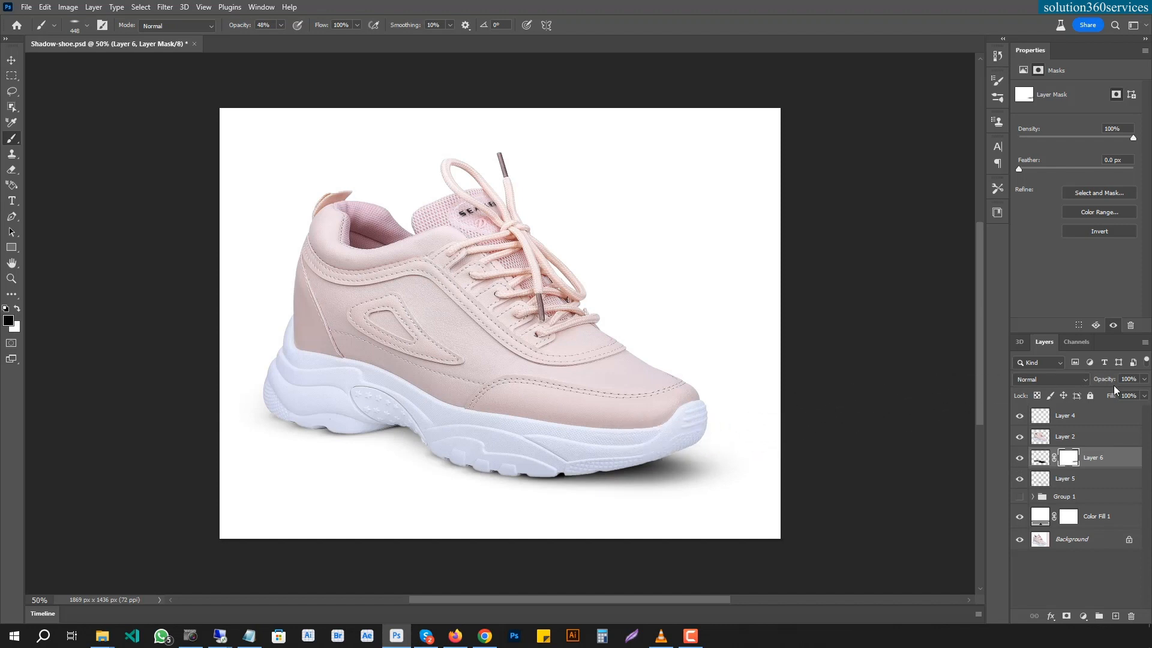
key("x")
Group Layer 6 and Layer 5 together and delete Layer 4
left_click(1072, 485, "shift")
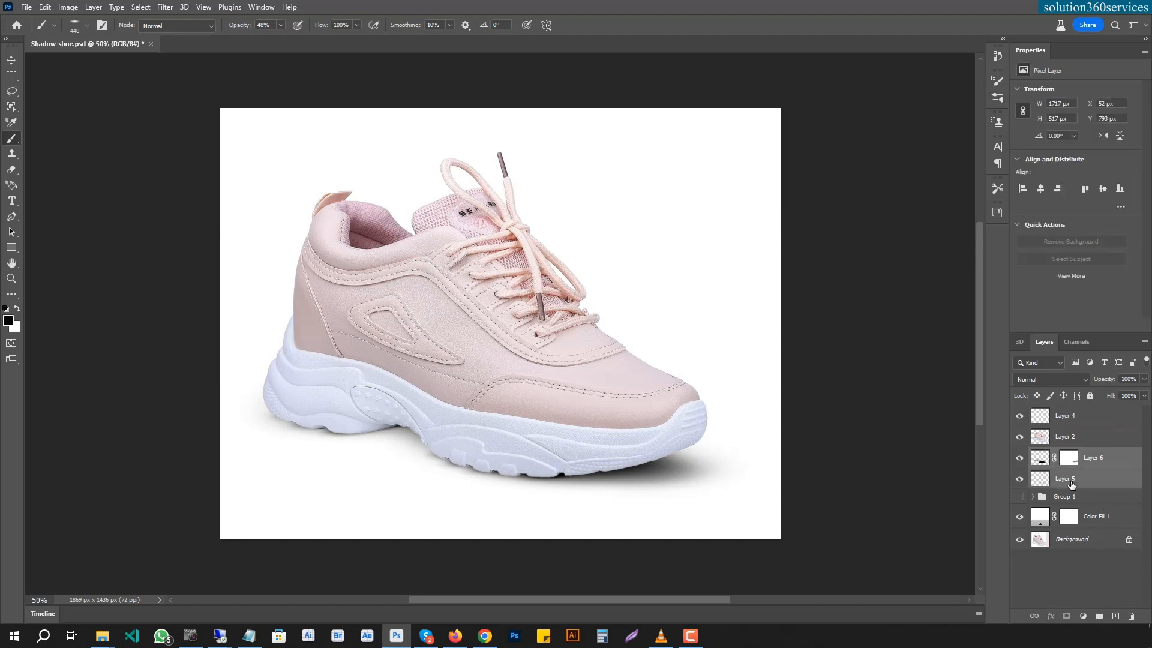
key("ctrl+g")
left_click_drag(1067, 418, 1131, 615)
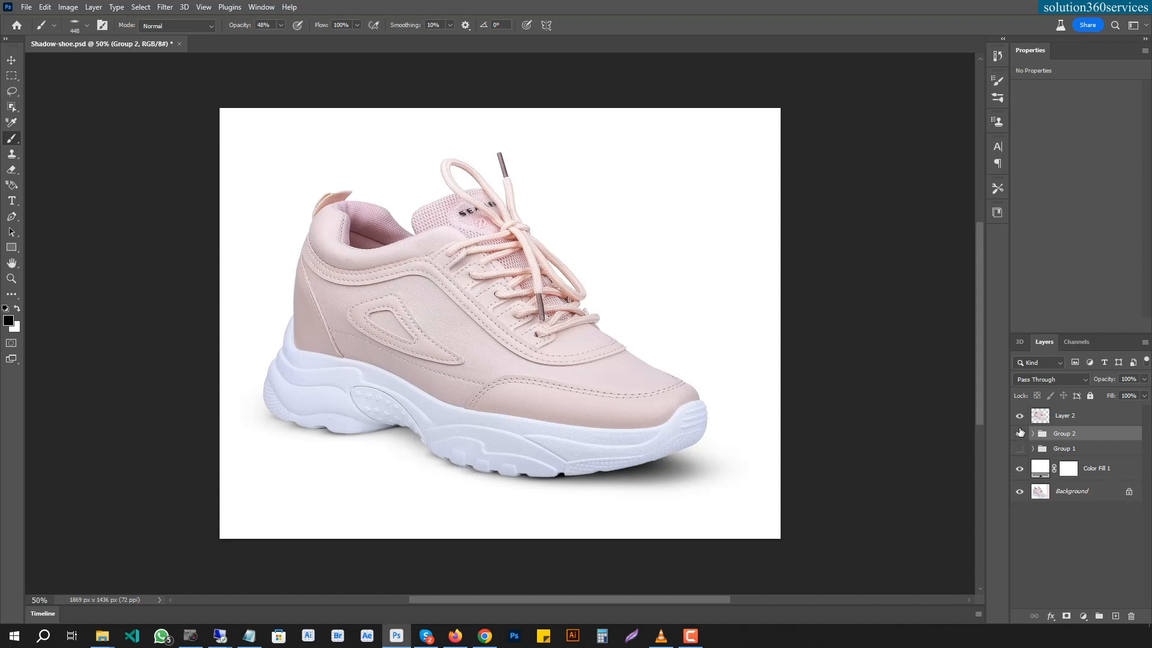
Compare the Group 1 and Group 2 shadow versions with each other and with the original background photo by switching layer visibility
left_click(1019, 434)
left_click(1018, 450)
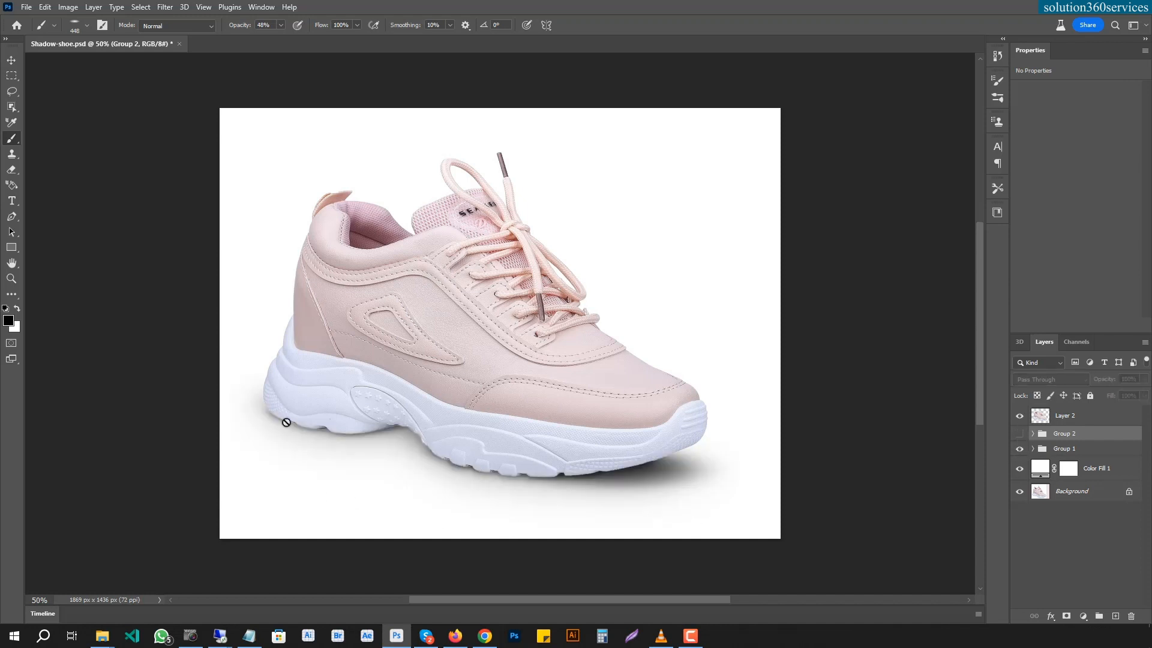
left_click(1018, 469)
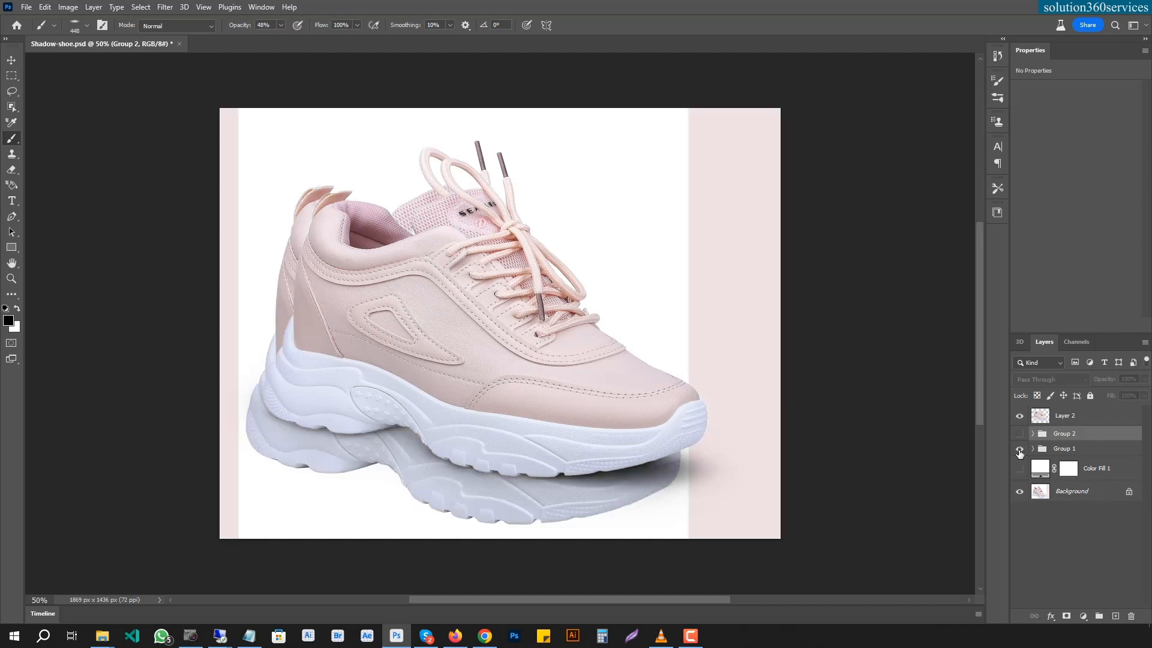
left_click(1019, 469)
left_click(1019, 448)
left_click(1019, 433)
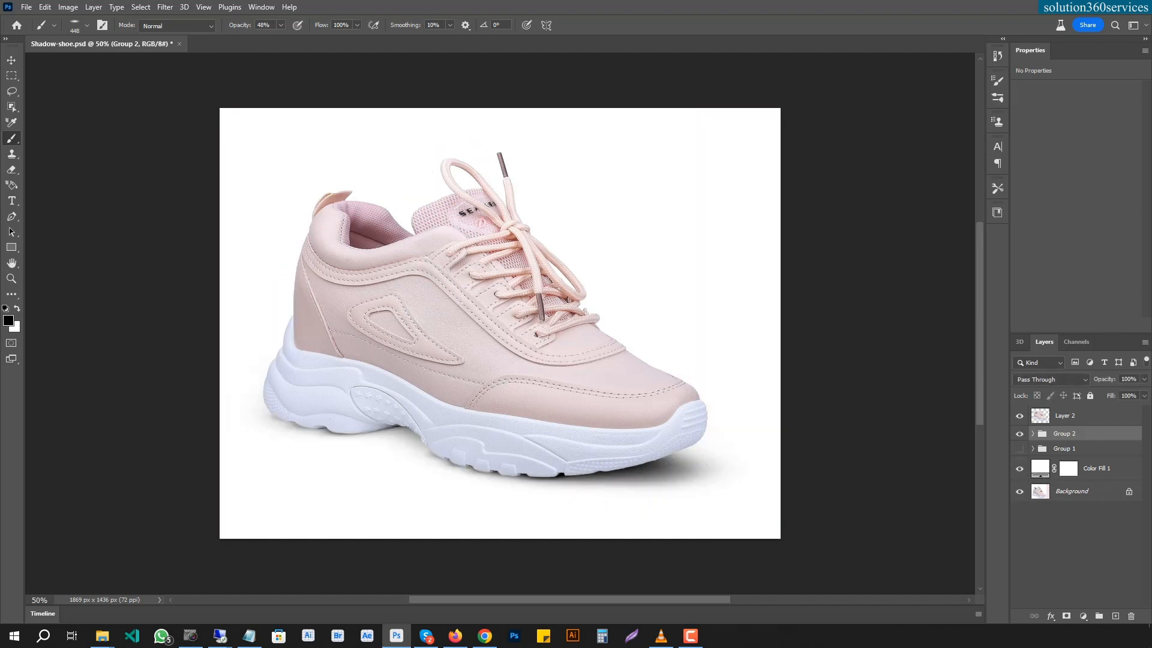
Duplicate Layer 6 inside Group 2 and try a black stroke along the sole at 23% brush opacity, undoing the stroke
left_click(1032, 434)
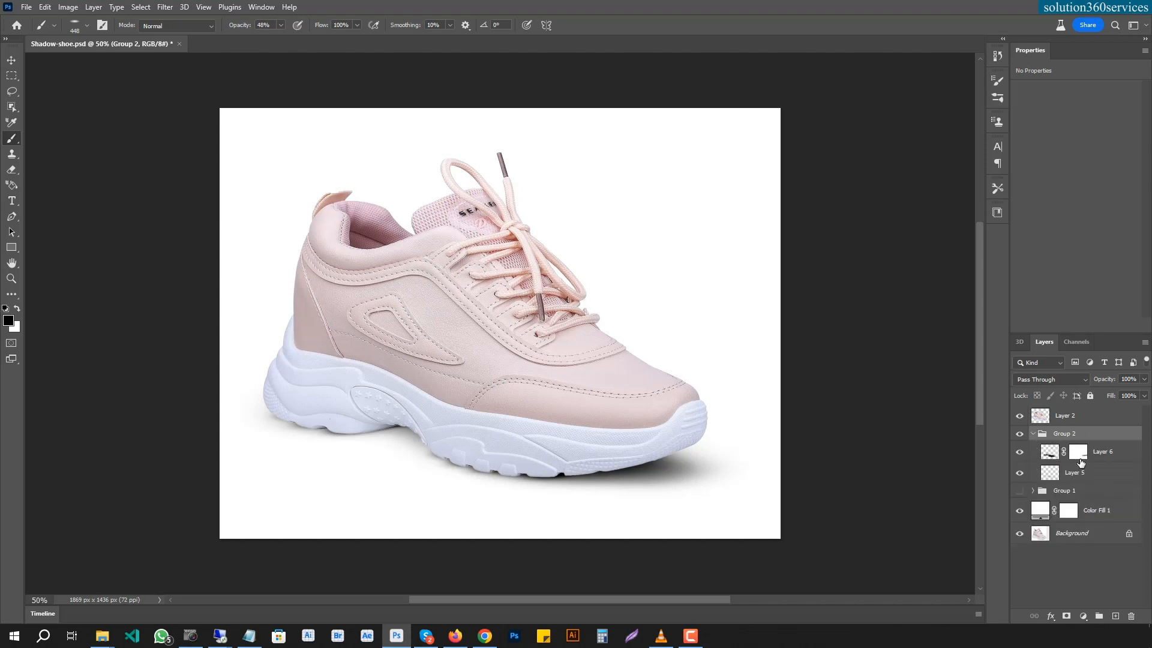
left_click(1055, 458)
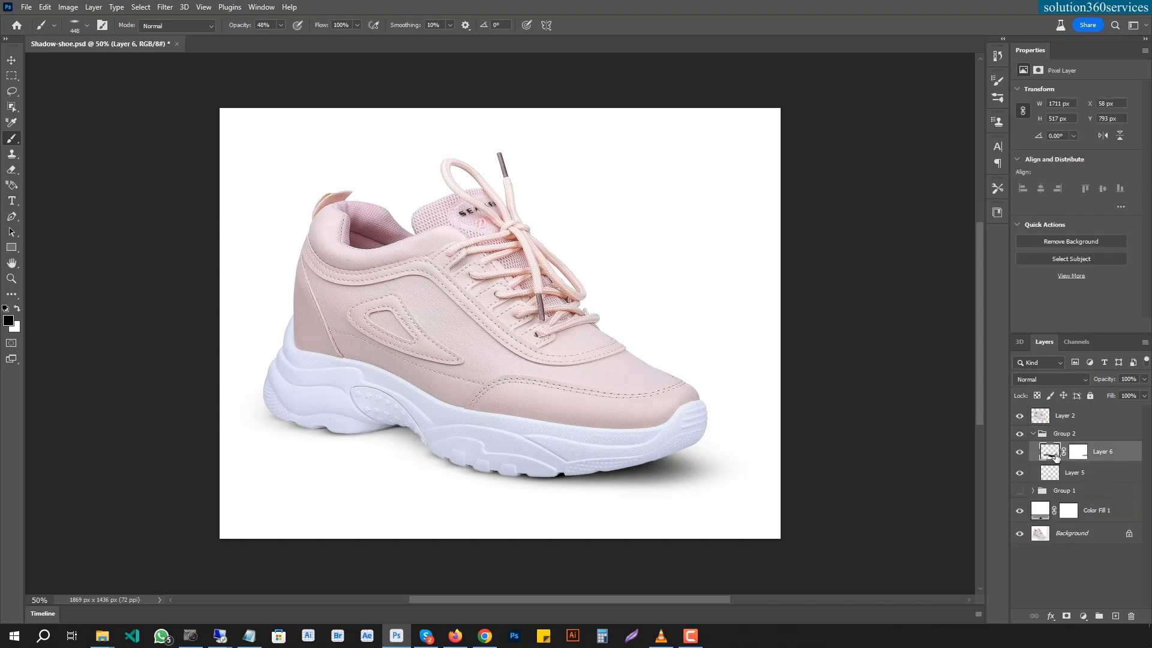
key("ctrl+j")
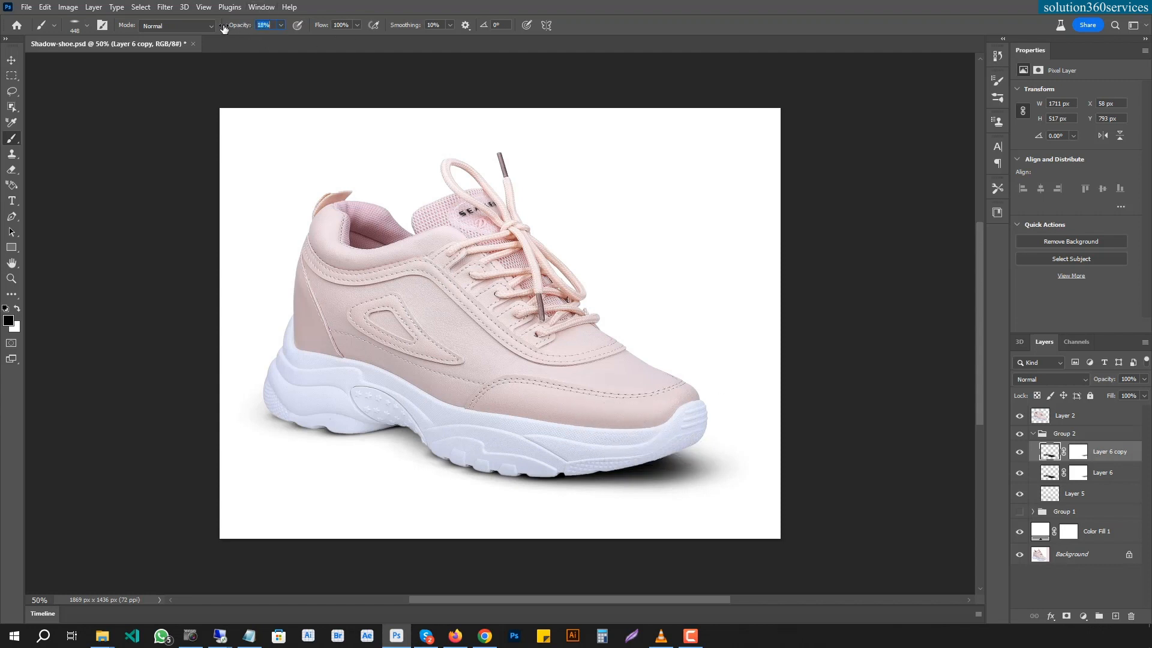
type("23")
mouse_move(744, 465)
left_mouse_down()
mouse_move(600, 465)
mouse_move(336, 429)
left_mouse_up()
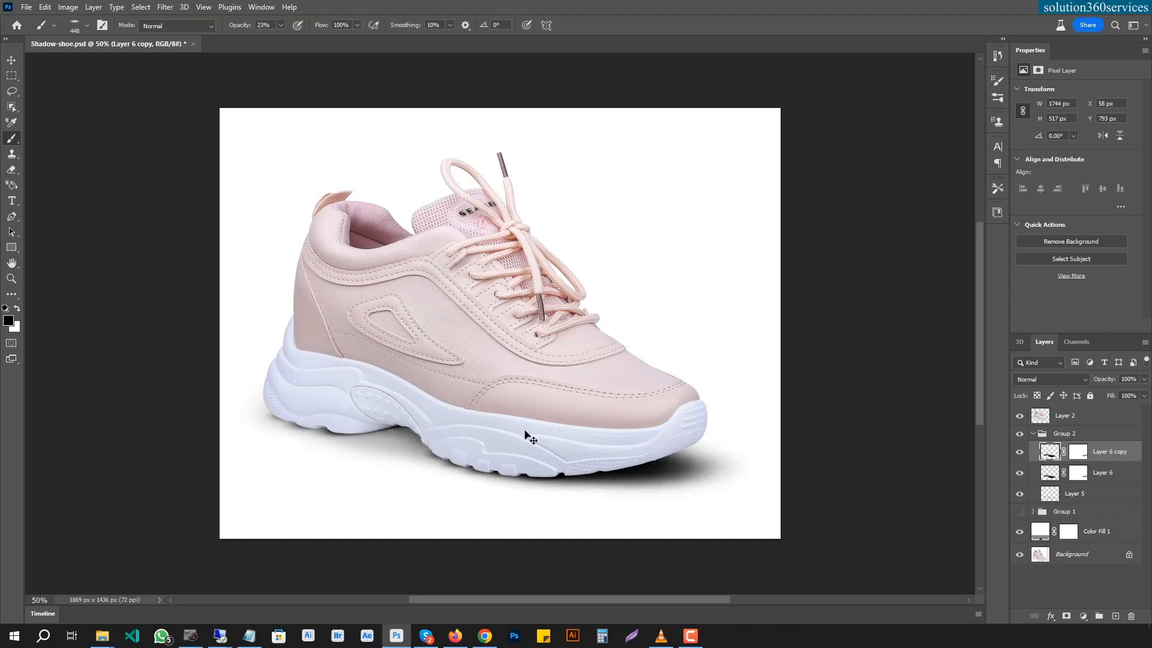
key("ctrl+z")
Lighten the duplicated shadow on Layer 6 copy with white strokes along the sole at 23% opacity
key("x")
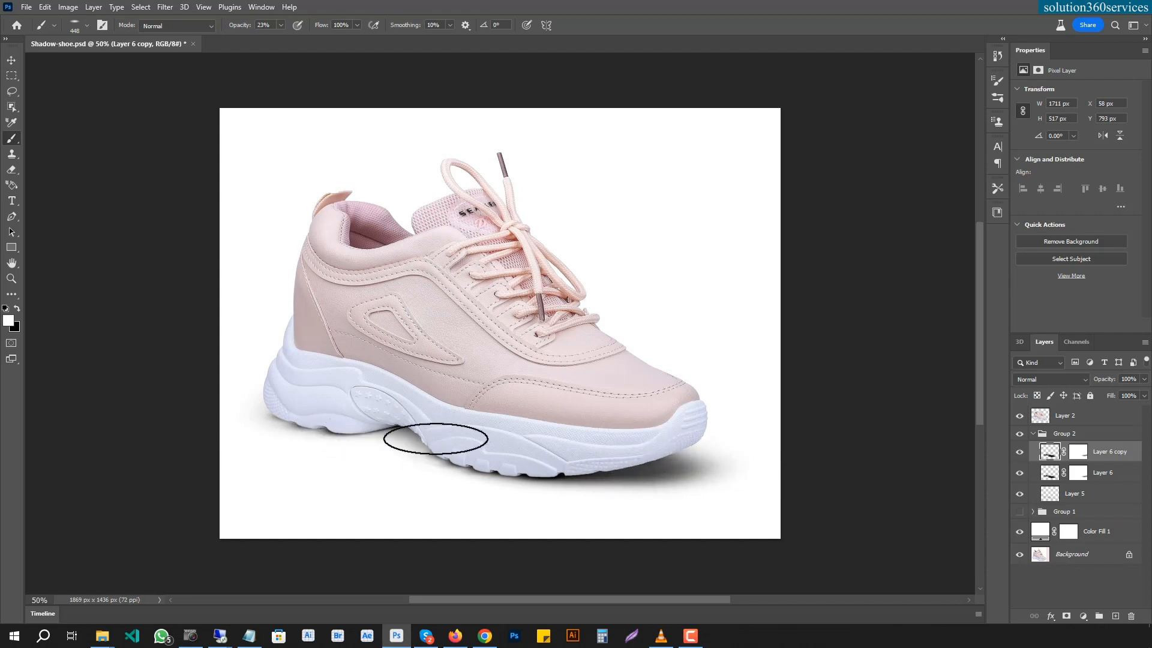
left_click(17, 310)
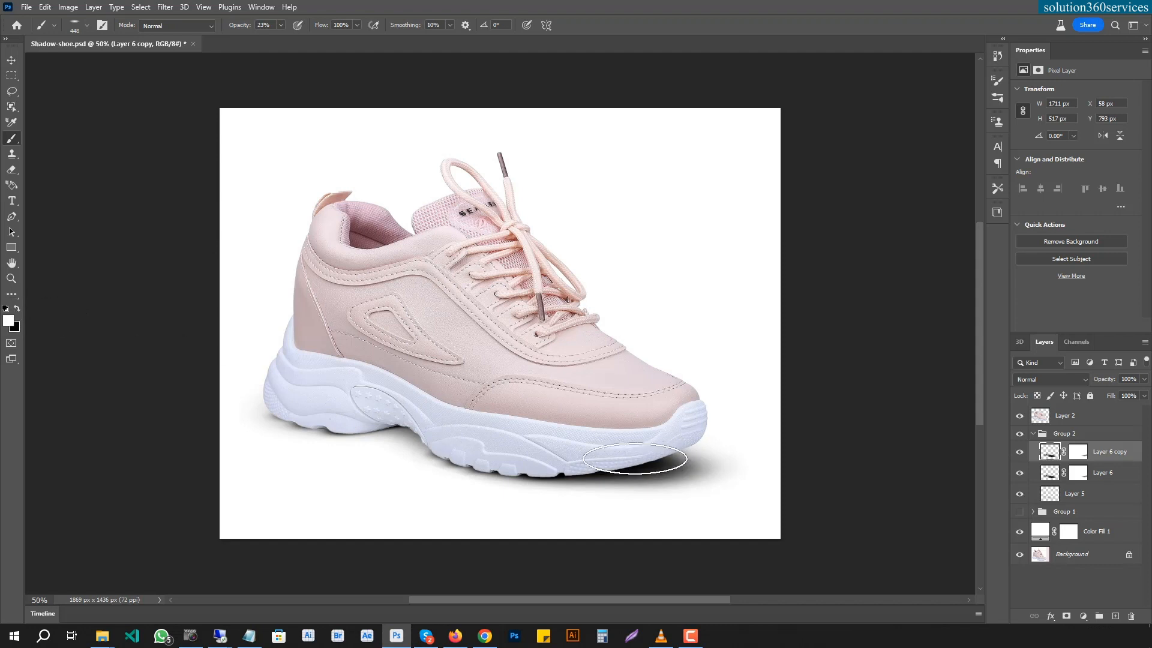
left_click_drag(657, 459, 185, 411)
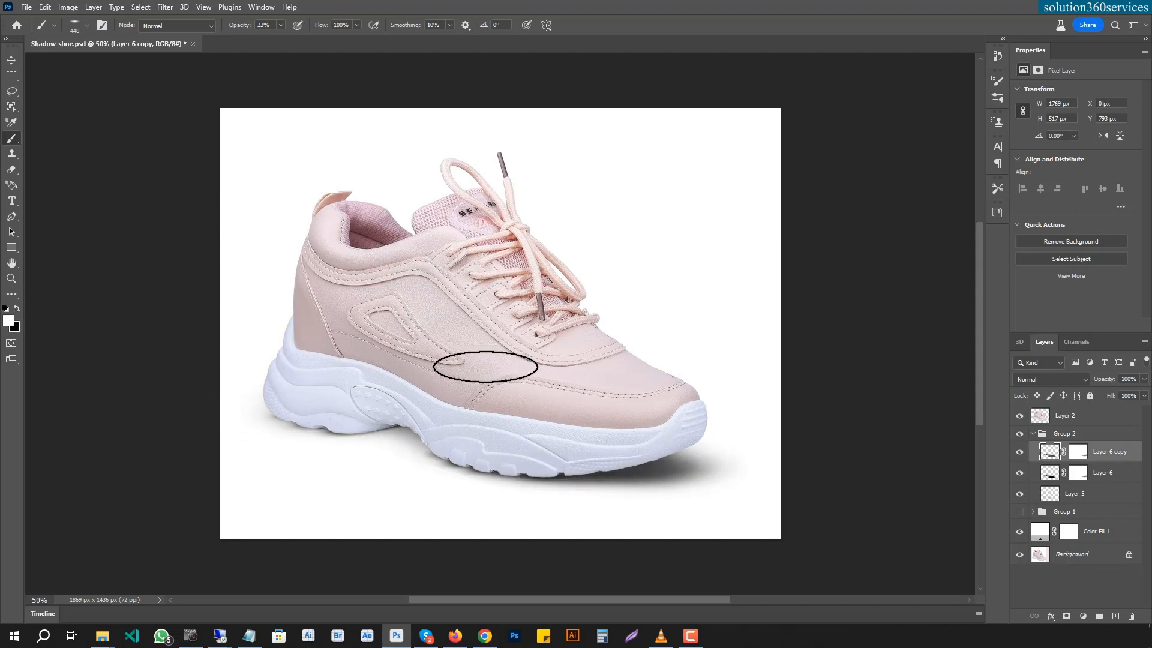
left_click_drag(648, 335, 436, 399)
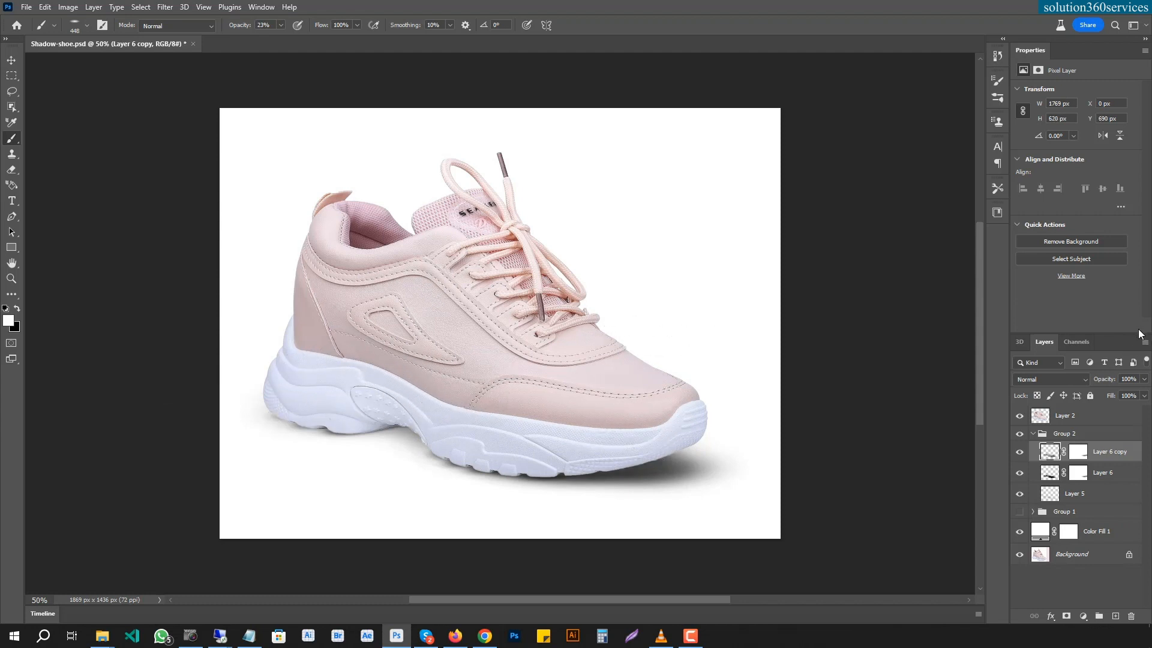
Check Layer 6 copy with its visibility and mask switched off and on, and delete its layer mask without applying it
left_click(1018, 454)
left_click(1019, 454)
left_click(1018, 454)
left_click(1019, 454)
left_click(1072, 454, "shift")
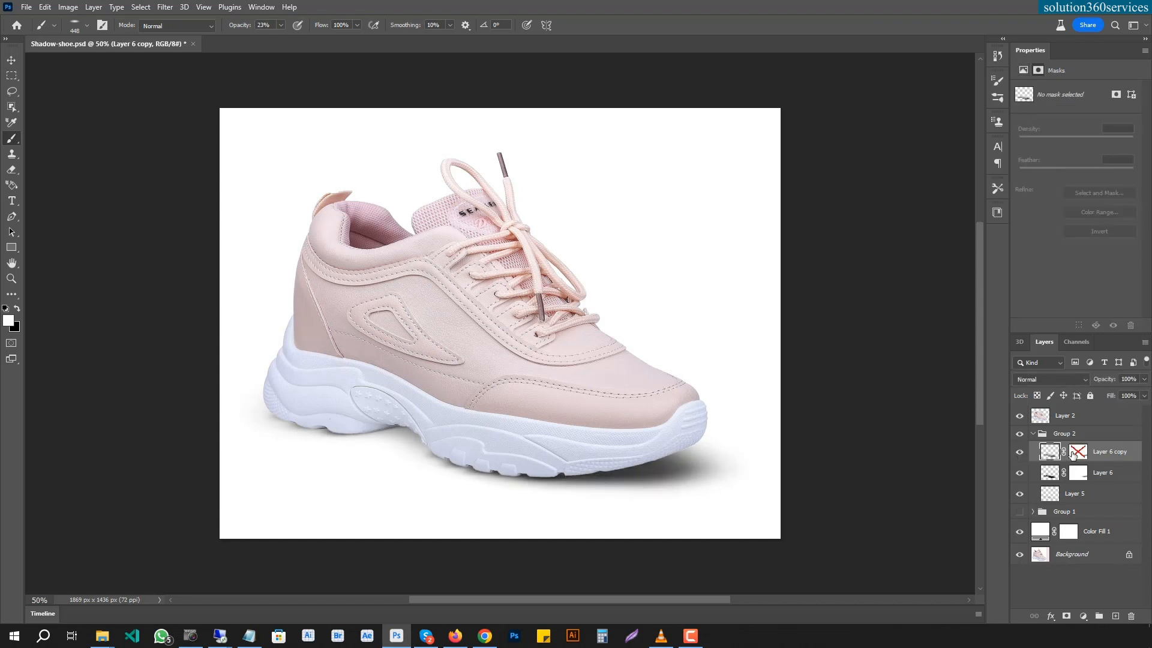
left_click(1113, 473)
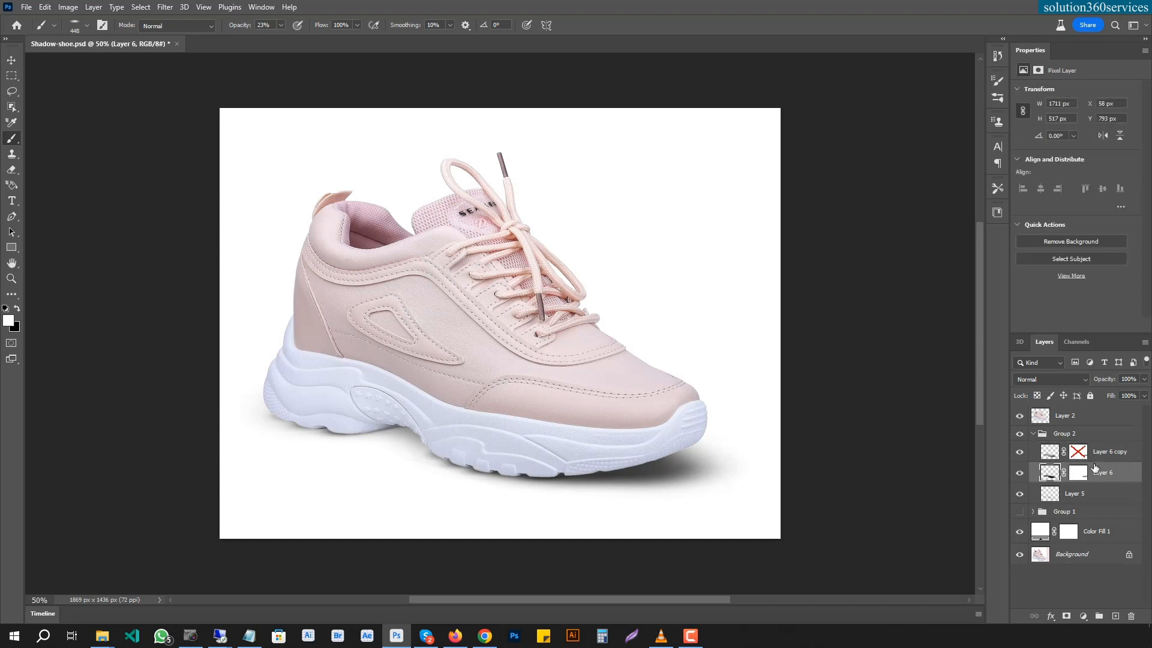
left_click(1082, 455)
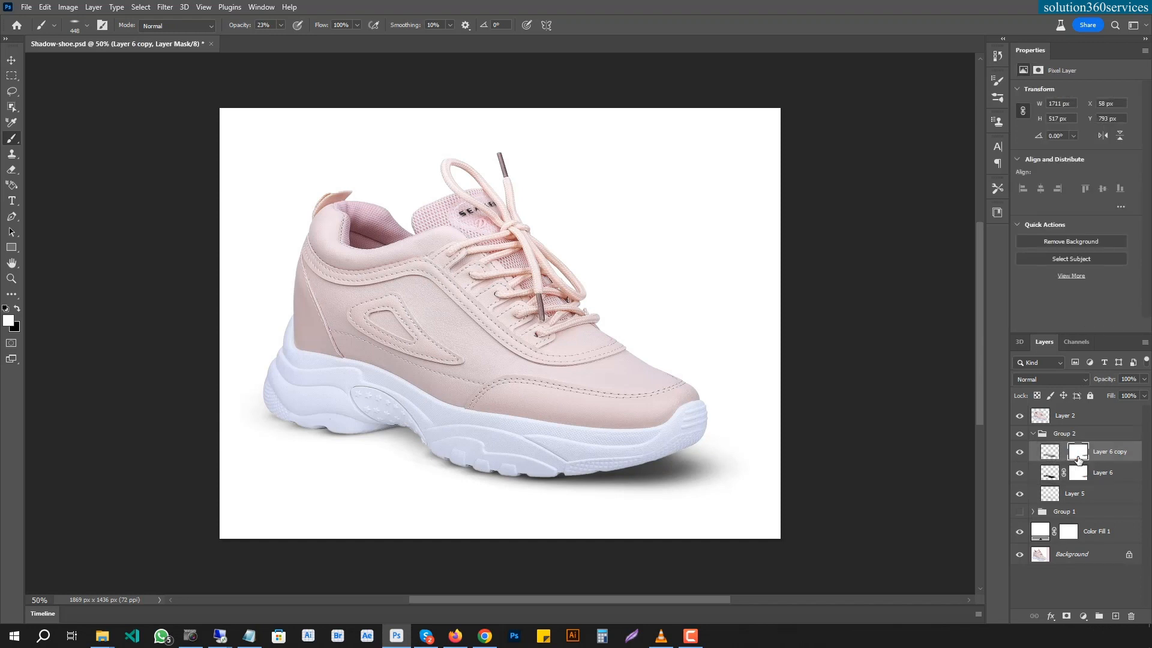
left_click_drag(1079, 456, 1131, 616)
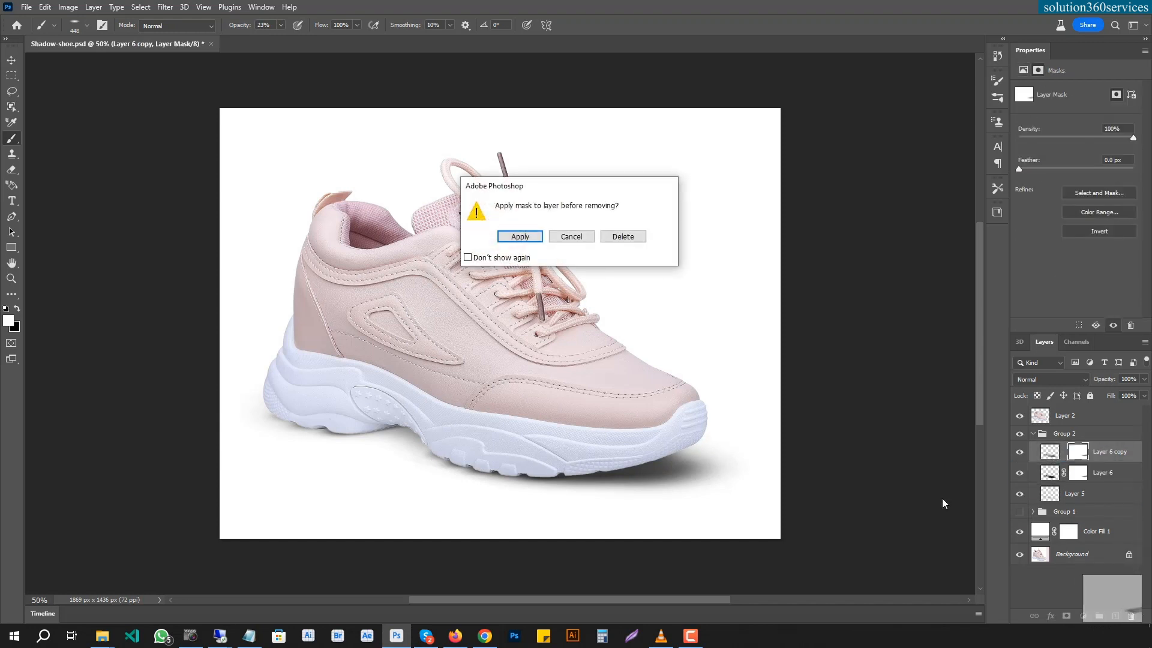
left_click(614, 237)
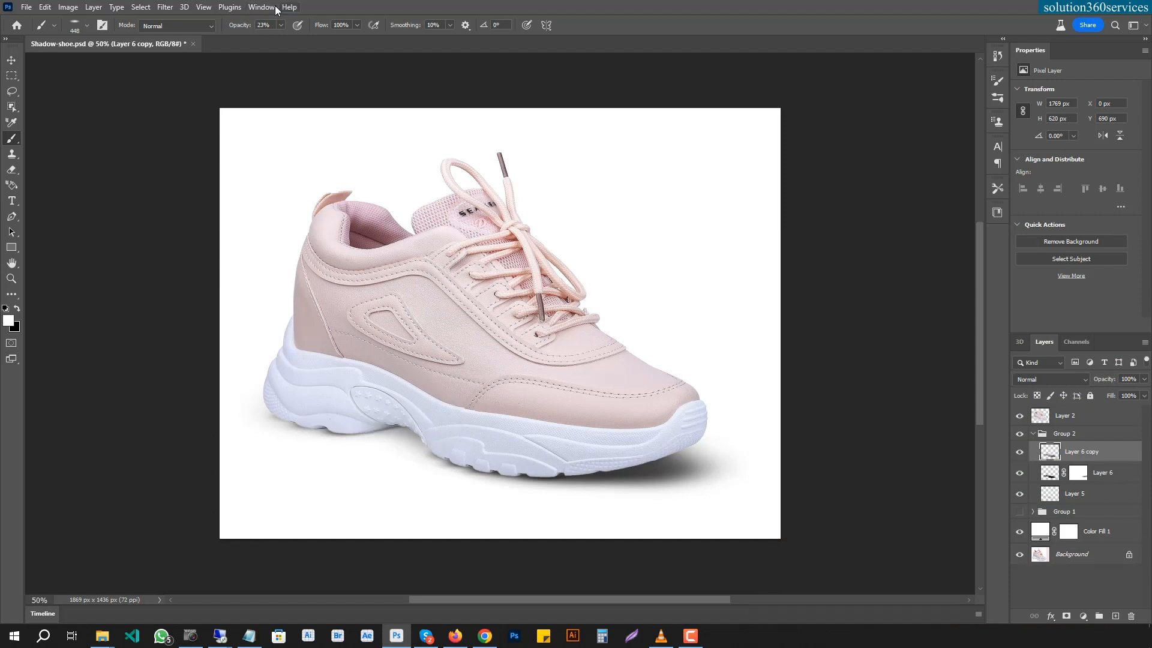
Set the brush opacity to 11% and retouch the Layer 6 copy shadow beneath the arch and sole with soft white and black strokes
left_click_drag(275, 41, 273, 41)
left_click(441, 439)
mouse_move(444, 432)
left_mouse_down()
mouse_move(453, 450)
mouse_move(463, 431)
mouse_move(553, 441)
left_mouse_up()
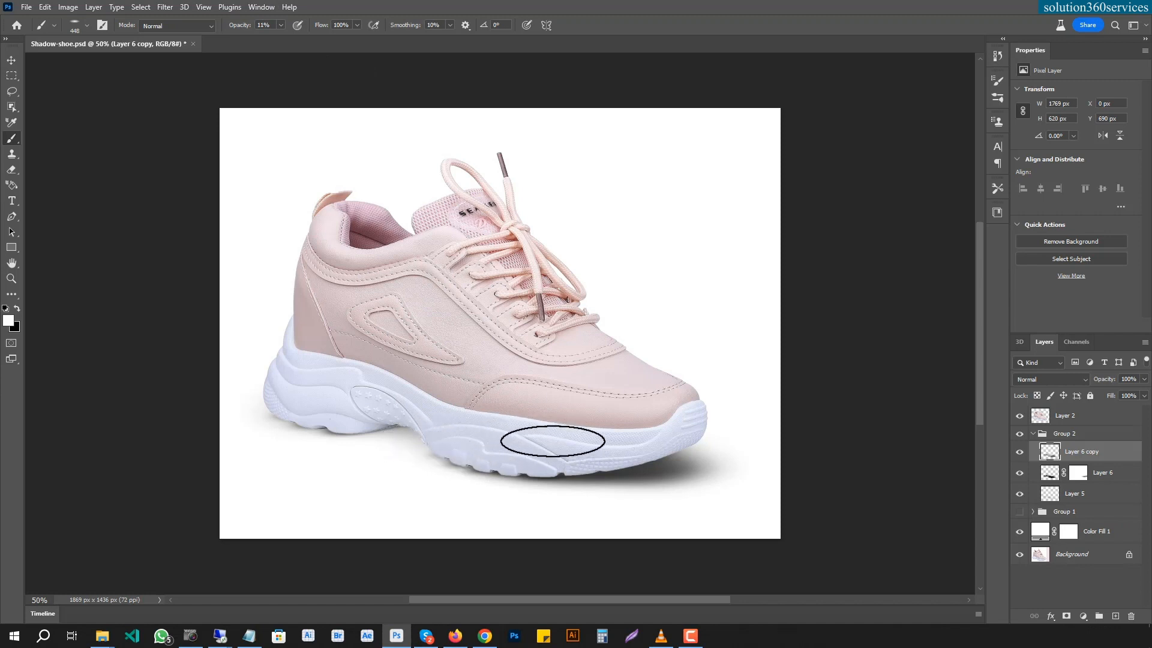
key("x")
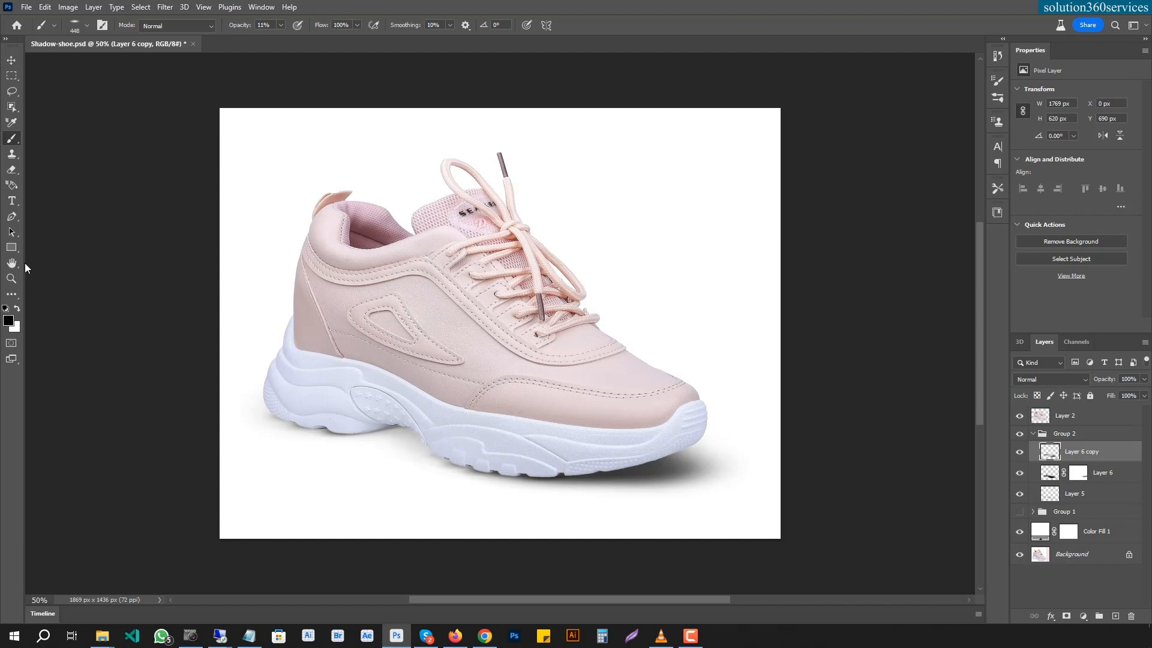
mouse_move(517, 441)
left_mouse_down()
mouse_move(471, 439)
mouse_move(711, 422)
mouse_move(439, 423)
left_mouse_up()
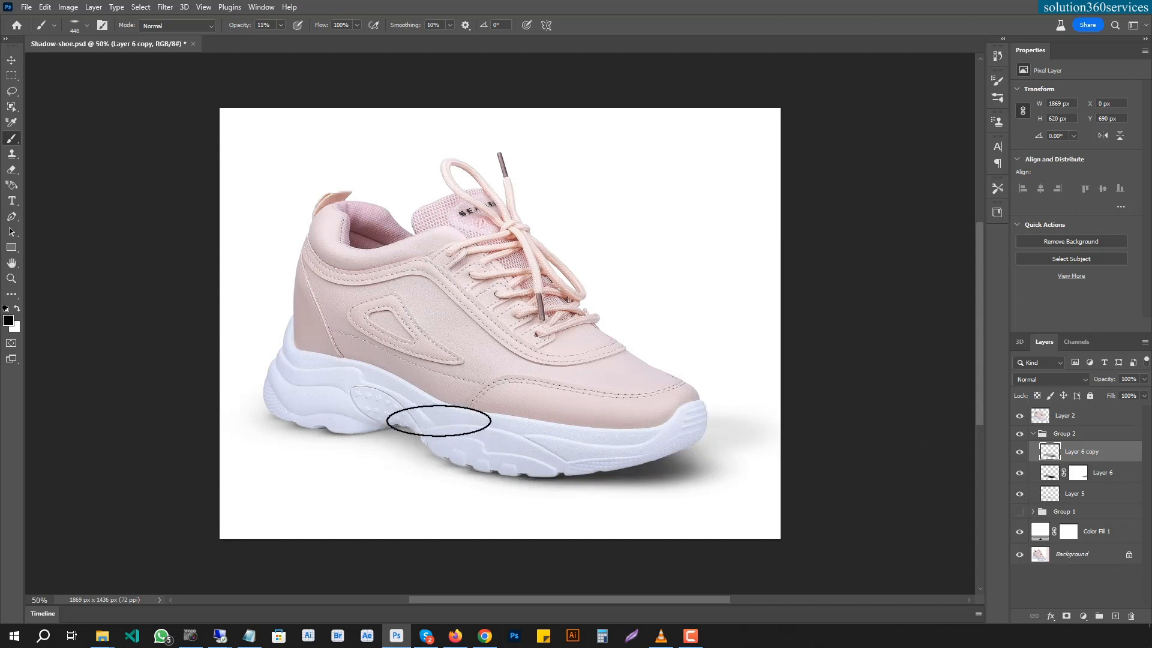
Refine the shadow under the sole and toe on Layer 6 copy with black strokes using 200 px and 300 px brushes
key("bracketleft")
key("bracketleft")
key("bracketleft")
key("bracketleft")
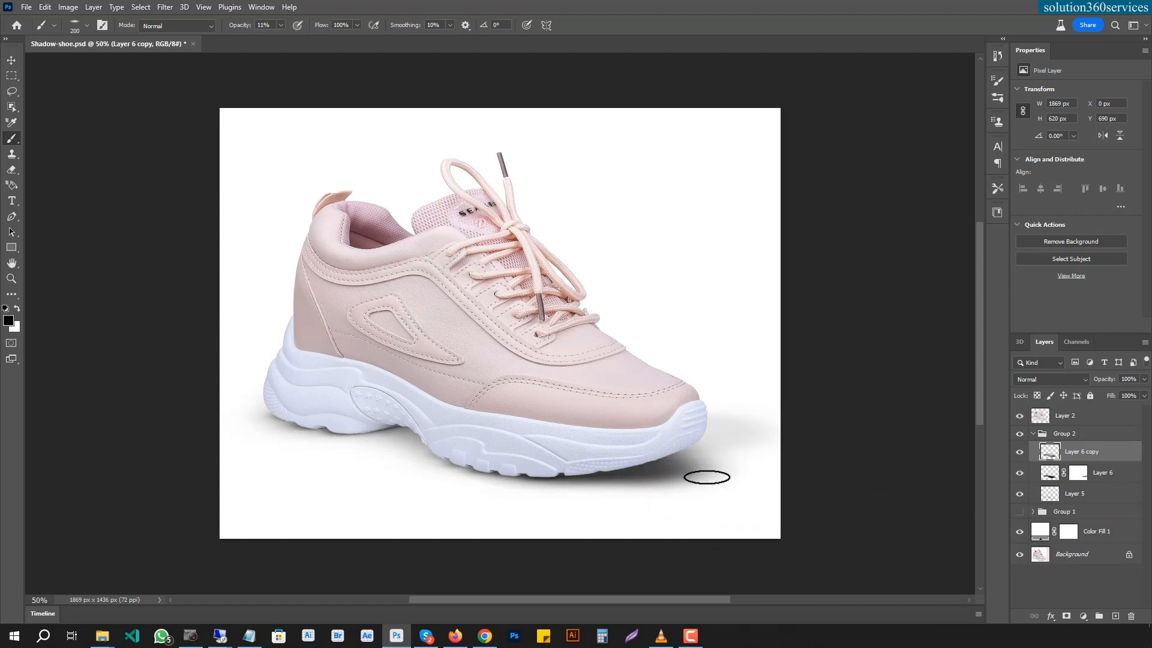
key("]")
left_click(679, 461)
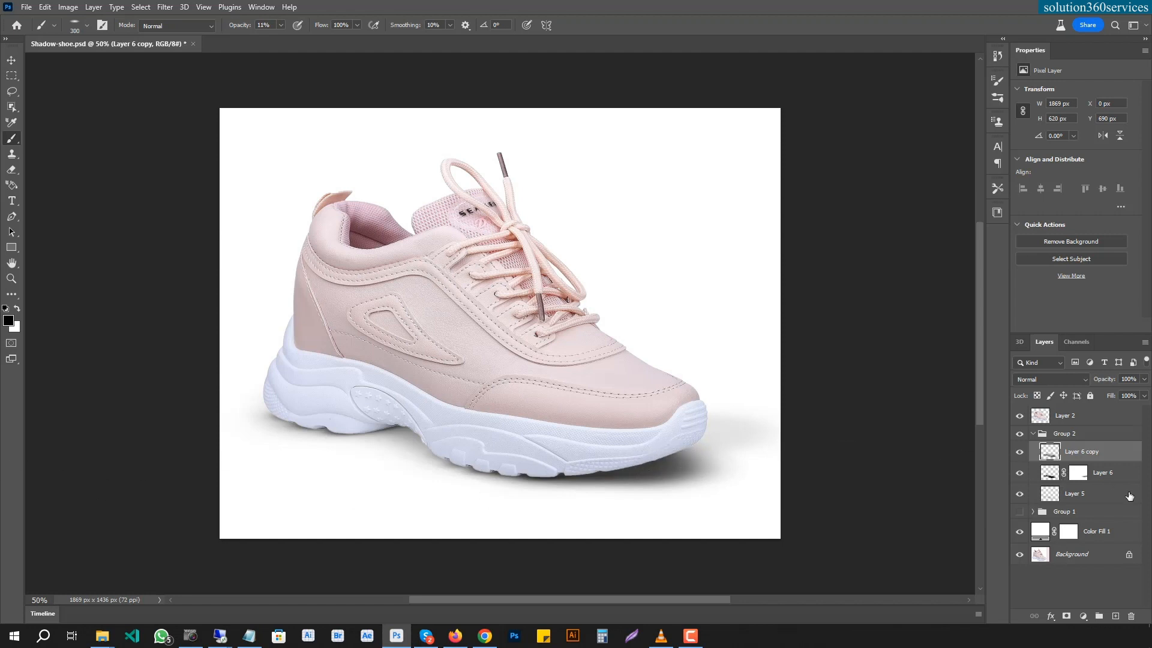
Add a layer mask to Layer 6 copy and brush away the grey haze beyond the toe in black at 71% and 19% opacity
left_click(1020, 453)
left_click(1019, 453)
left_click(1067, 616)
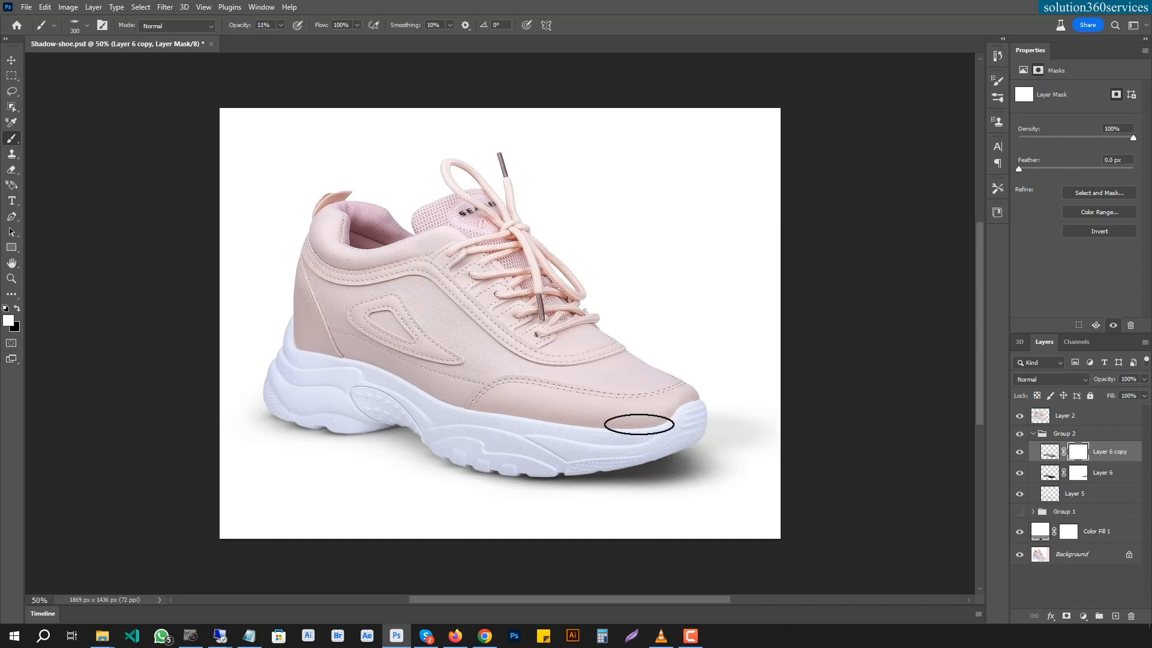
left_click(280, 25)
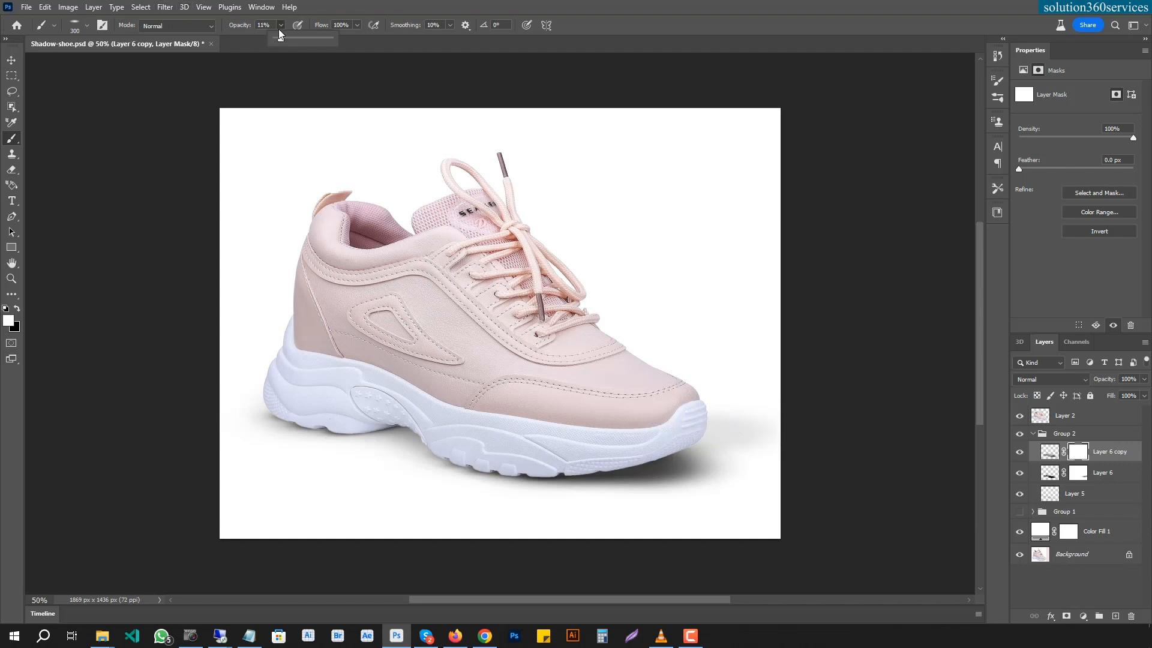
left_click_drag(316, 40, 312, 39)
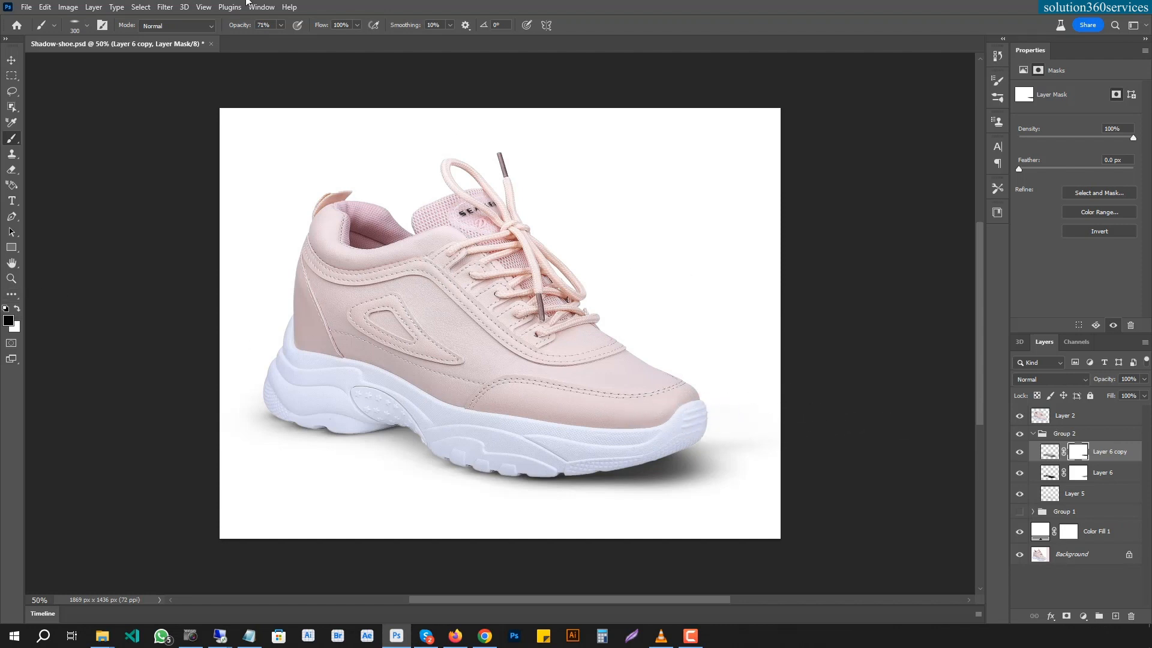
left_click(280, 25)
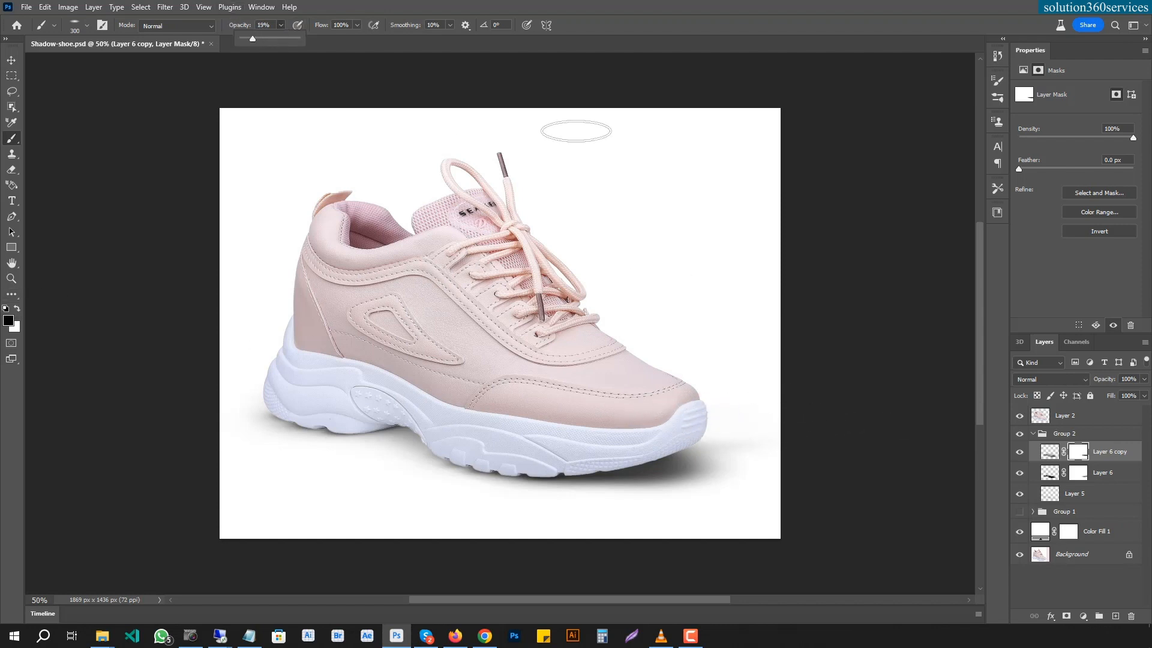
mouse_move(714, 430)
left_mouse_down()
mouse_move(935, 471)
mouse_move(694, 434)
mouse_move(822, 452)
mouse_move(684, 431)
mouse_move(799, 443)
mouse_move(688, 419)
mouse_move(799, 447)
mouse_move(686, 444)
mouse_move(899, 449)
mouse_move(642, 431)
mouse_move(844, 435)
mouse_move(677, 434)
mouse_move(786, 423)
mouse_move(658, 414)
mouse_move(627, 433)
mouse_move(904, 435)
left_mouse_up()
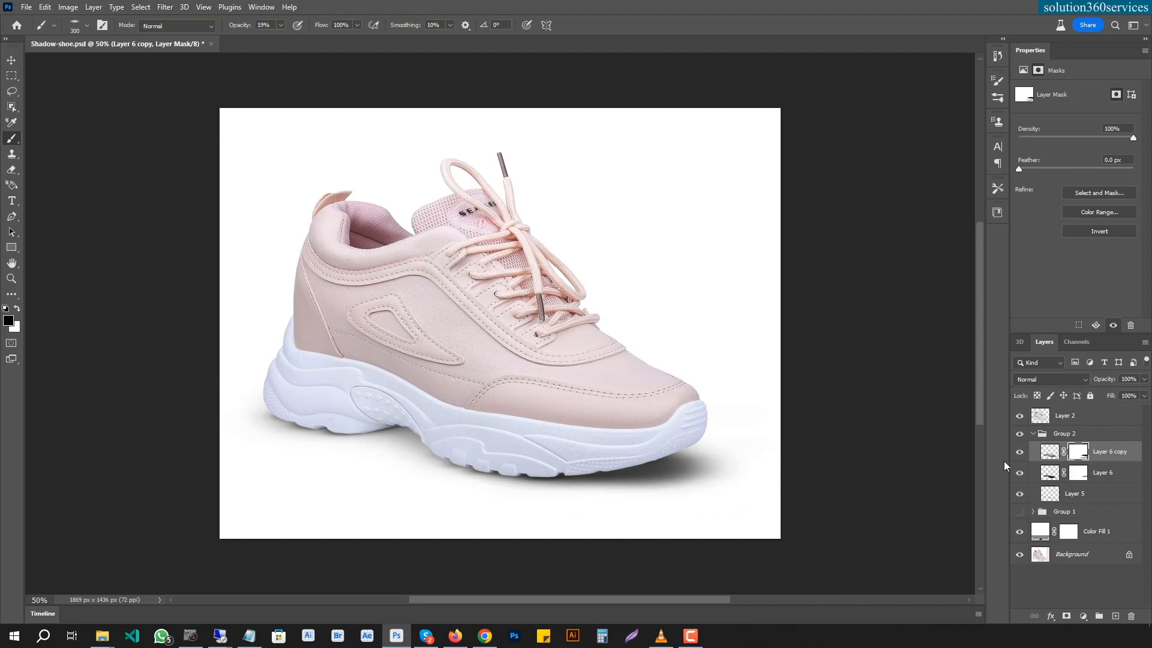
left_click(1033, 434)
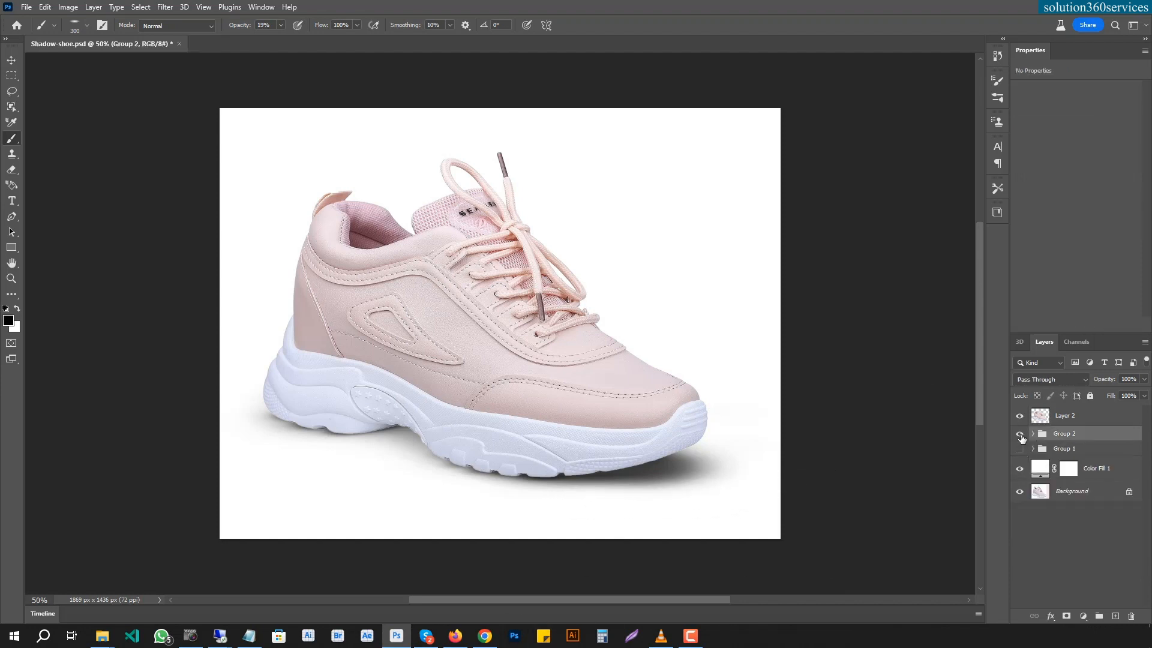
Compare the Group 1 shadow with the Group 2 shadow by swapping their visibility, ending with only Group 2 shown
left_click(1019, 434)
left_click(1020, 449)
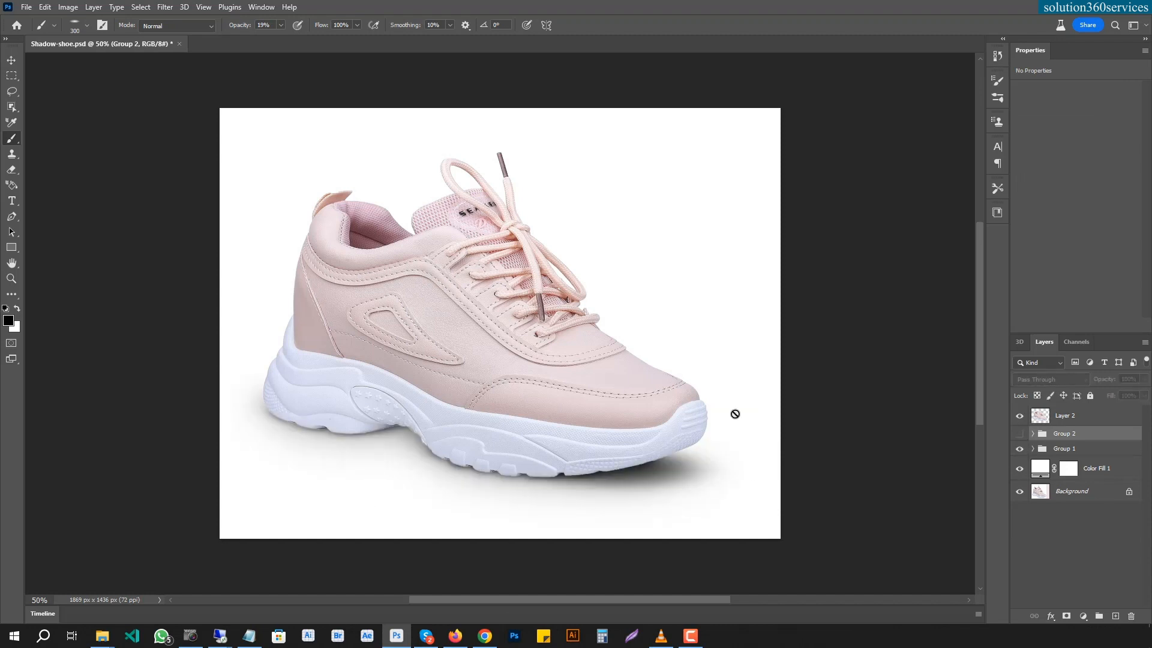
left_click(1019, 449)
left_click(1020, 434)
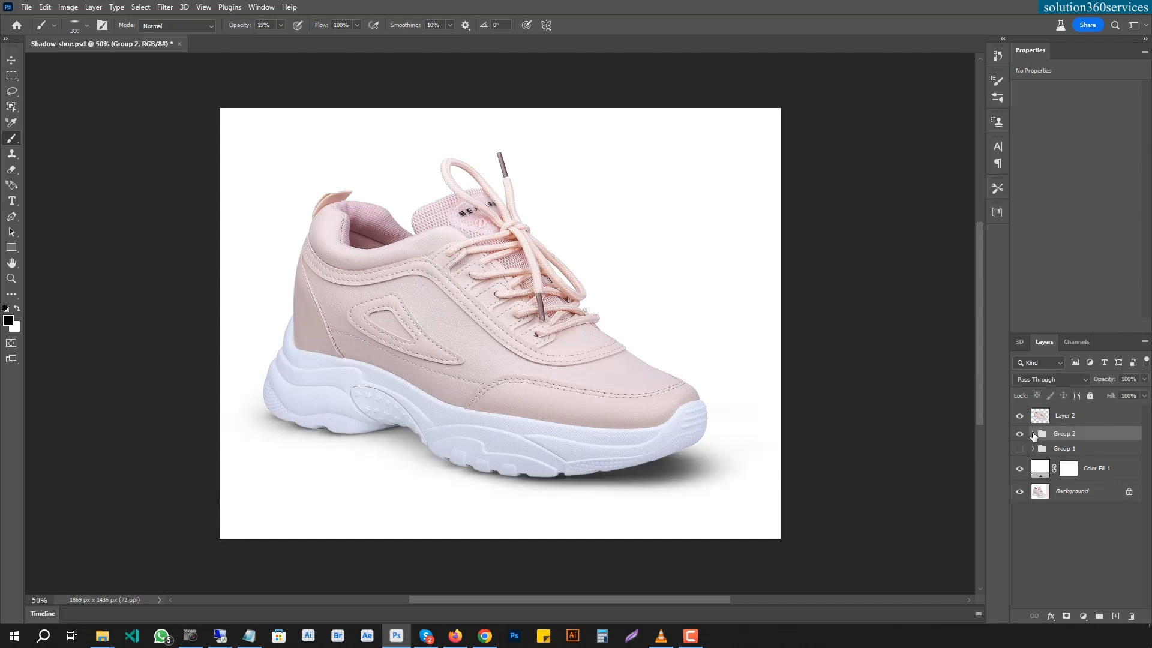
Expand Group 2 and lower the opacity of Layer 6 copy to about 71%
left_click(1033, 434)
left_click(1113, 456)
left_click(1144, 379)
left_click_drag(1134, 393, 1134, 394)
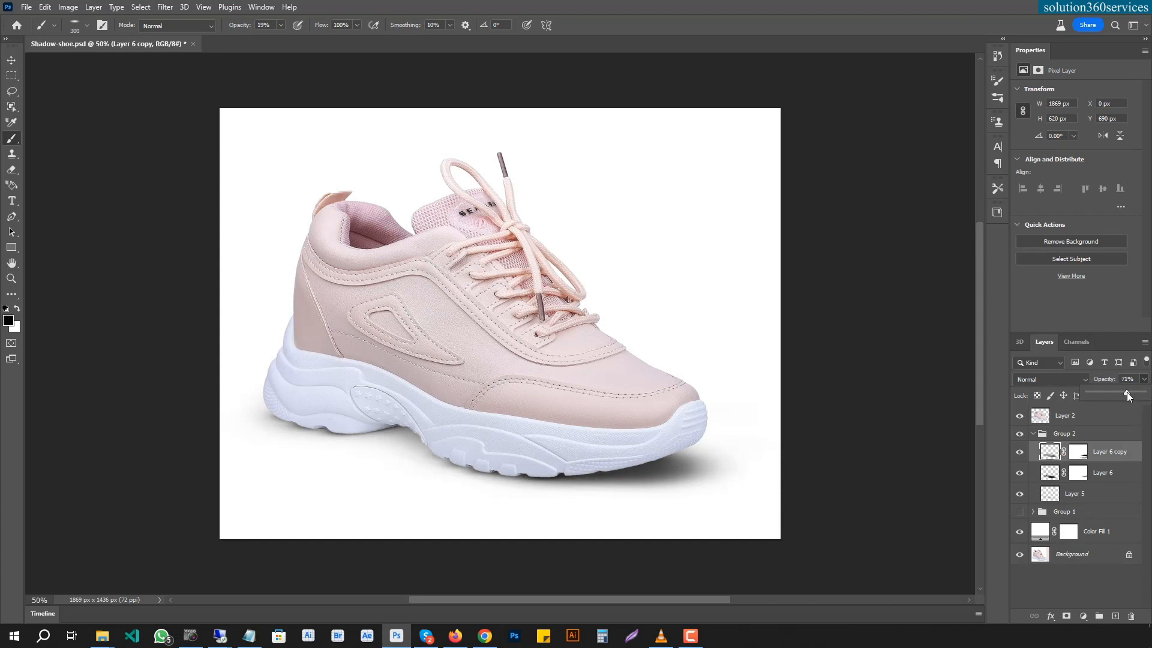
left_click(1036, 464)
left_click(1144, 379)
Reduce the opacity of Layer 6 to 89% and collapse Group 2
left_click(1049, 474)
left_click(1144, 379)
left_click_drag(1142, 396, 1139, 396)
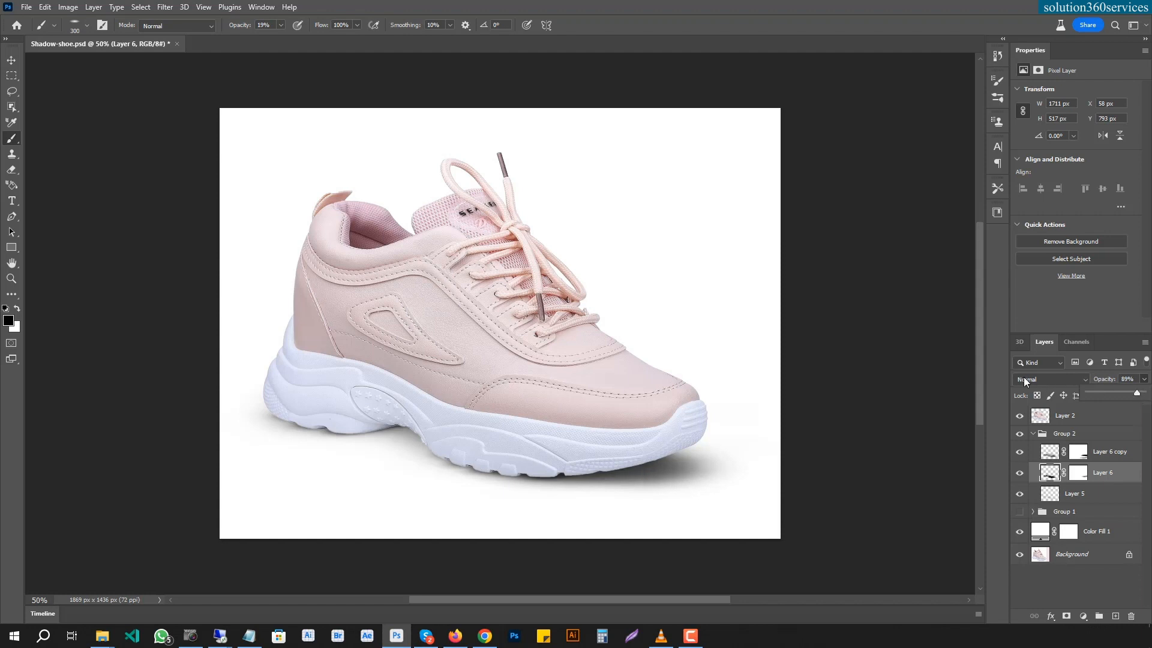
left_click(1036, 434)
left_click(1033, 434)
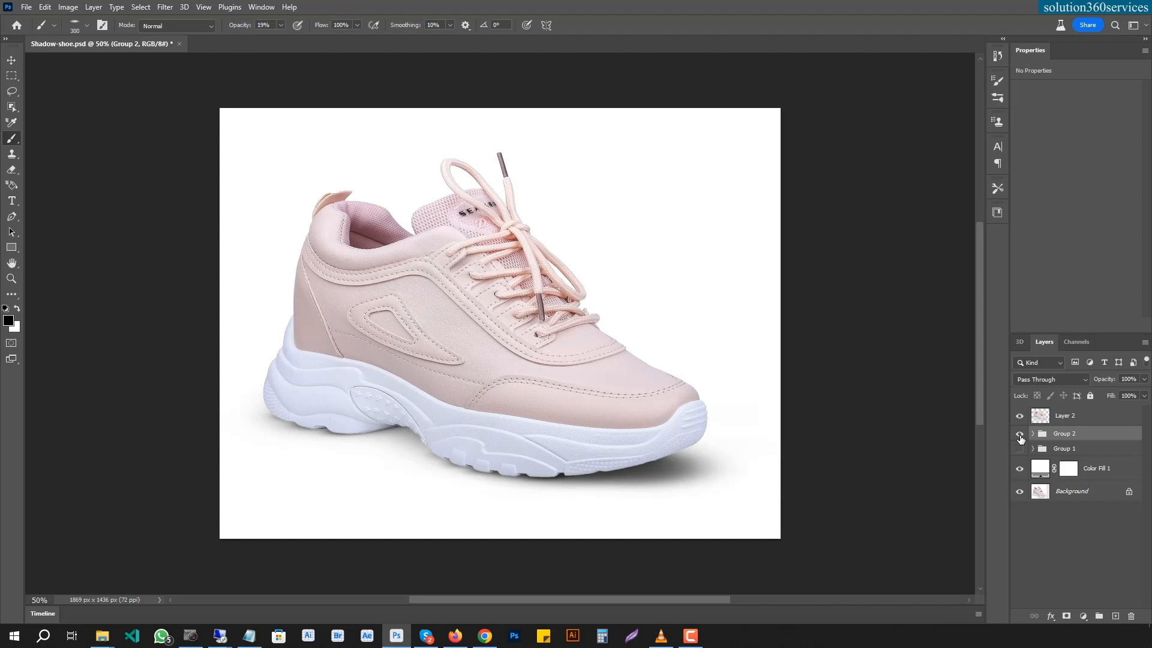
Alternate twice between the Group 1 shadow and the softened Group 2 shadow to compare them, leaving Group 2 visible
left_click(1020, 435)
left_click(1020, 449)
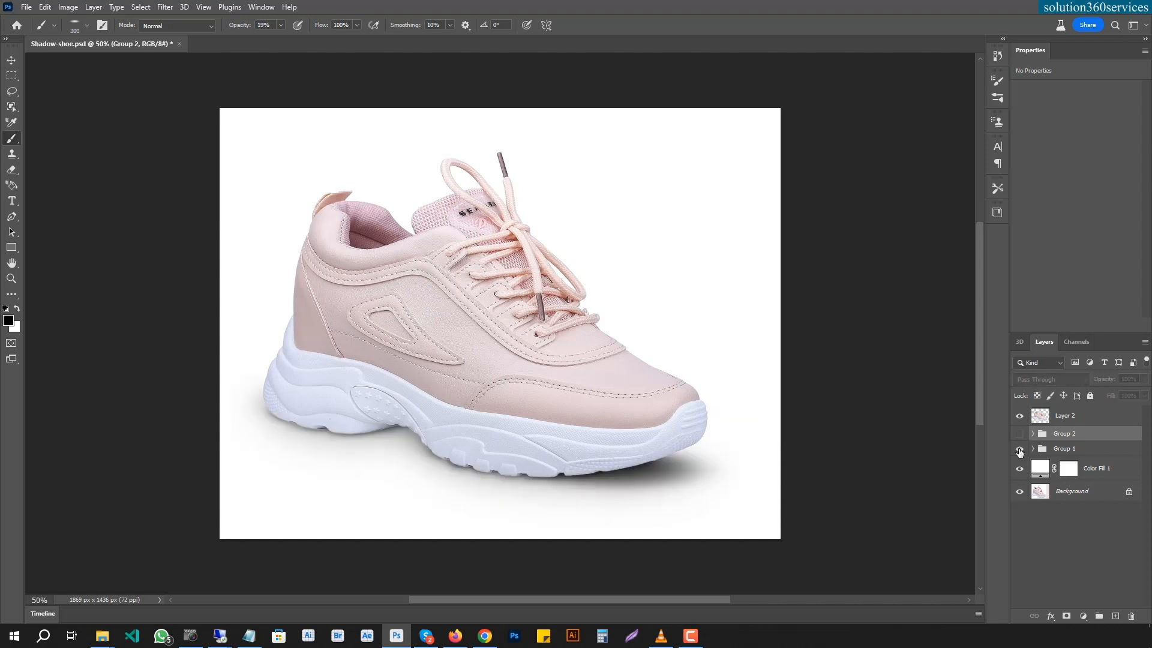
left_click(1020, 449)
left_click(1020, 433)
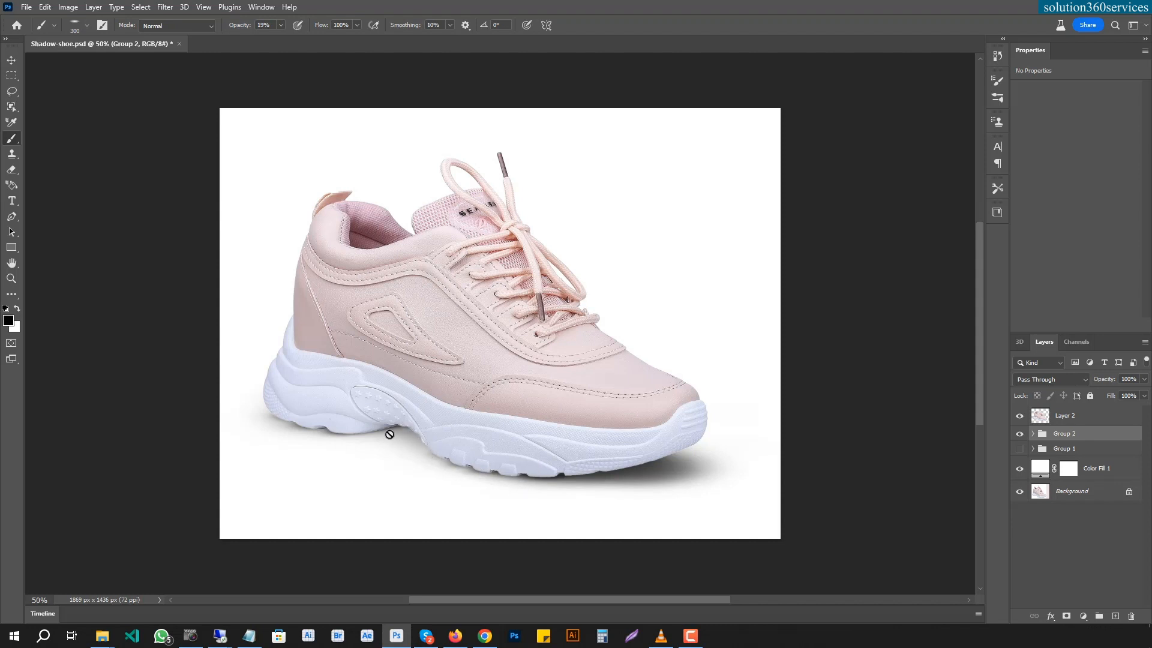
left_click(1020, 434)
left_click(1020, 449)
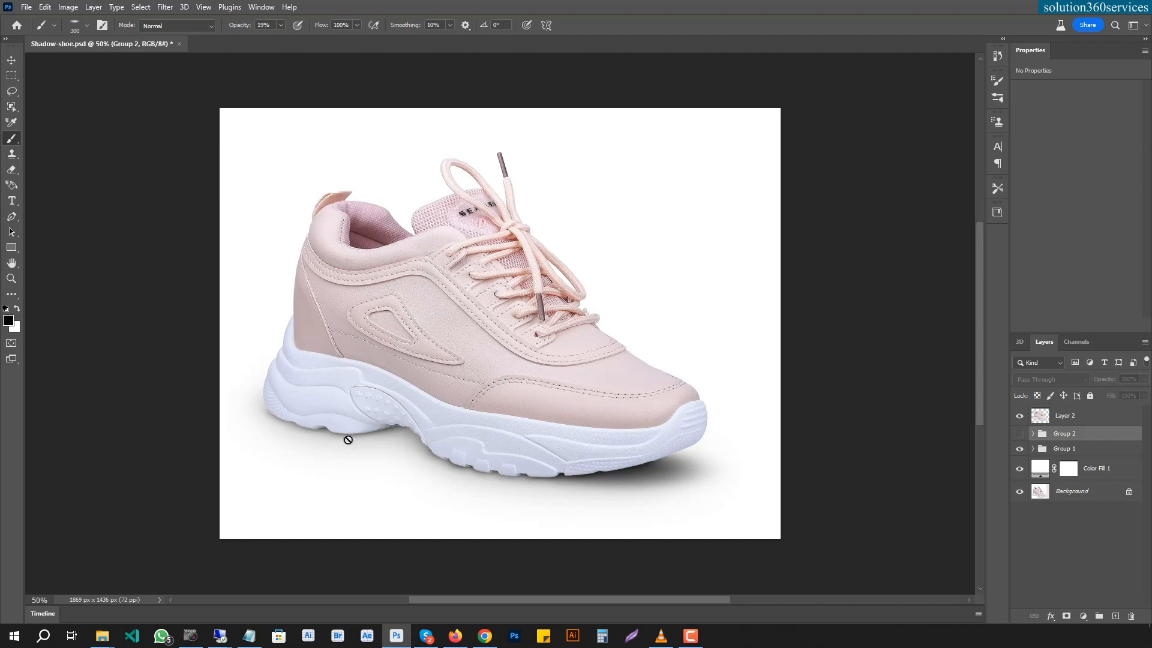
left_click(1020, 449)
left_click(1020, 434)
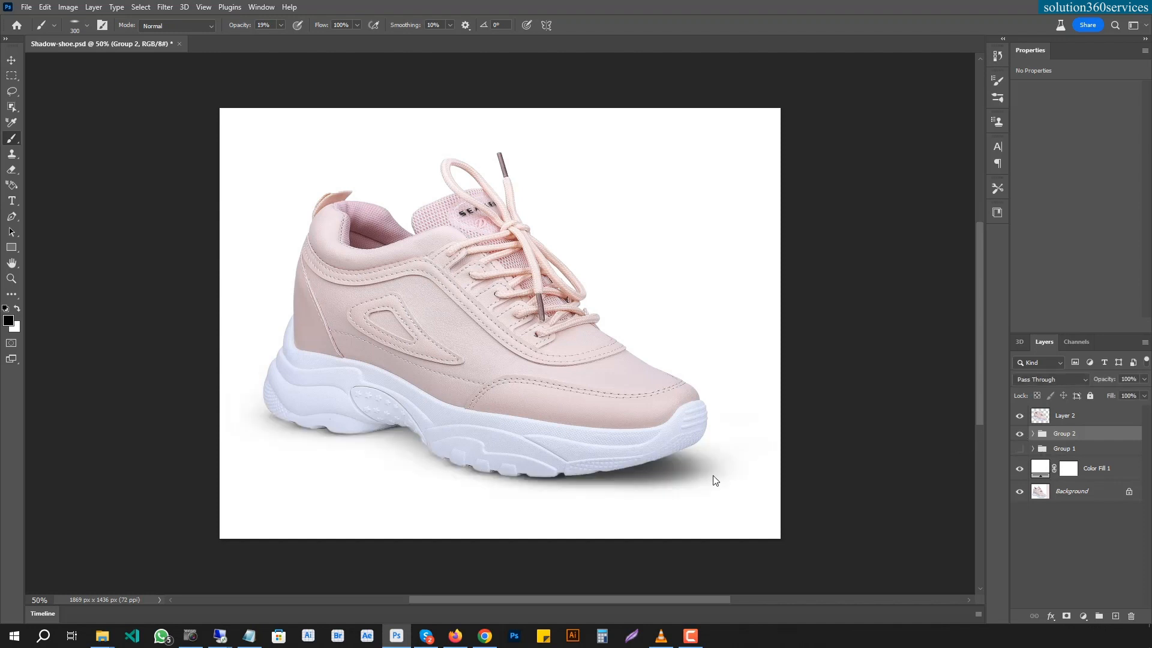